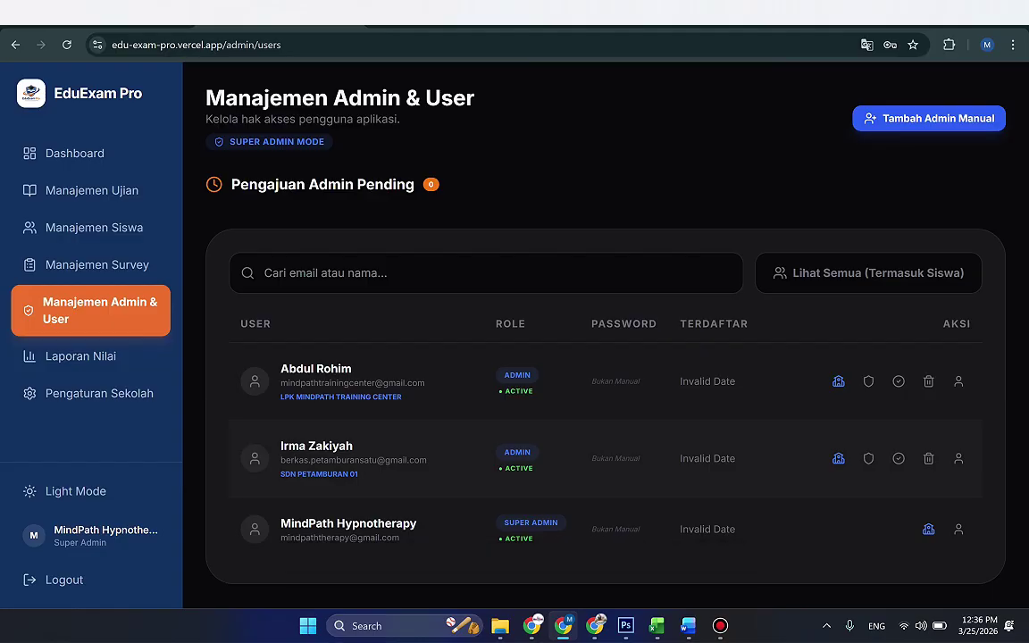
Step: Review the listed admins' e-mails and schools, including the SDN PETAMBURAN 01 admin
triple_click(354, 460)
key("ctrl+c")
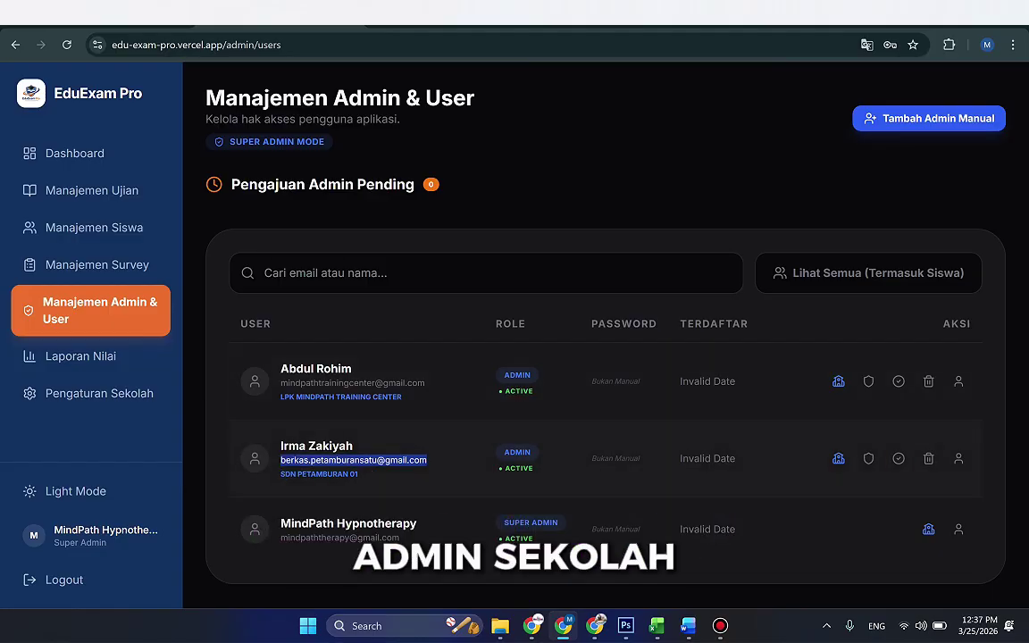
left_click_drag(280, 397, 401, 397)
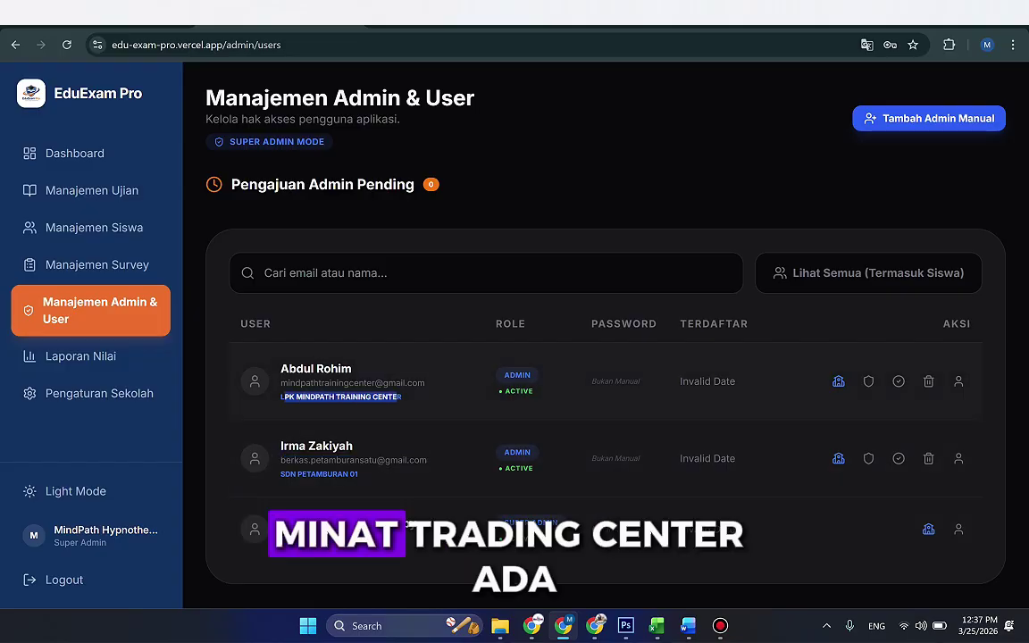
double_click(287, 473)
left_click_drag(280, 474, 358, 473)
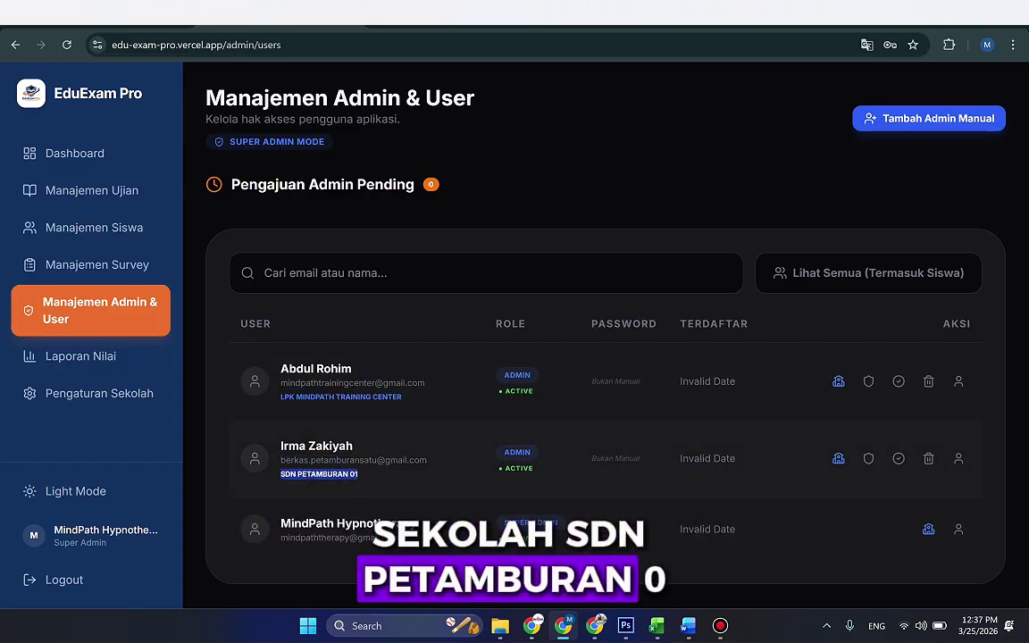
left_click_drag(281, 460, 294, 460)
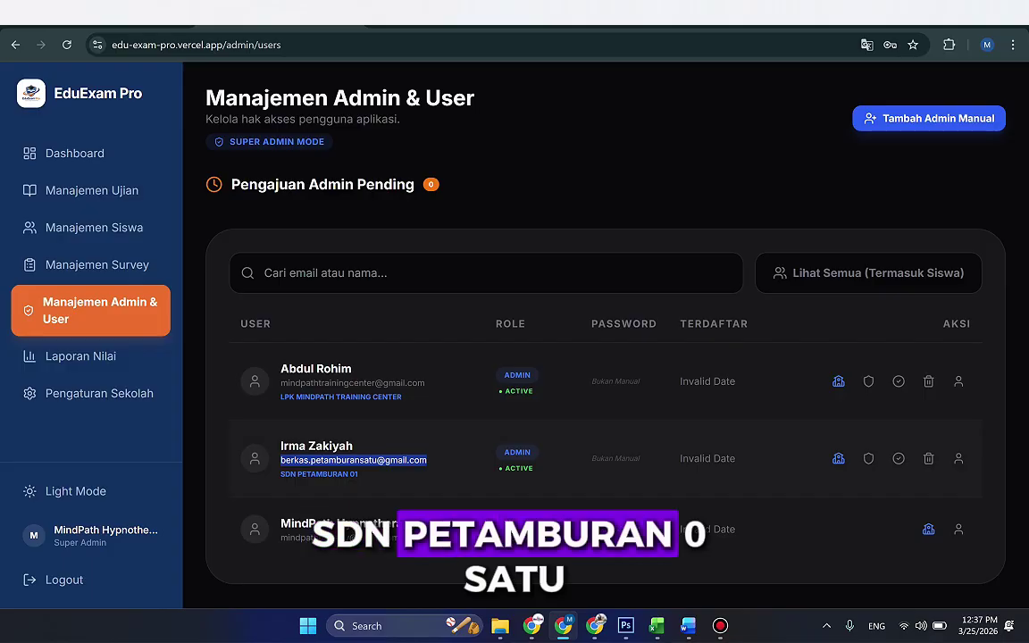
Step: Sign out and bring up the admin registration request form from the admin login
left_click(64, 580)
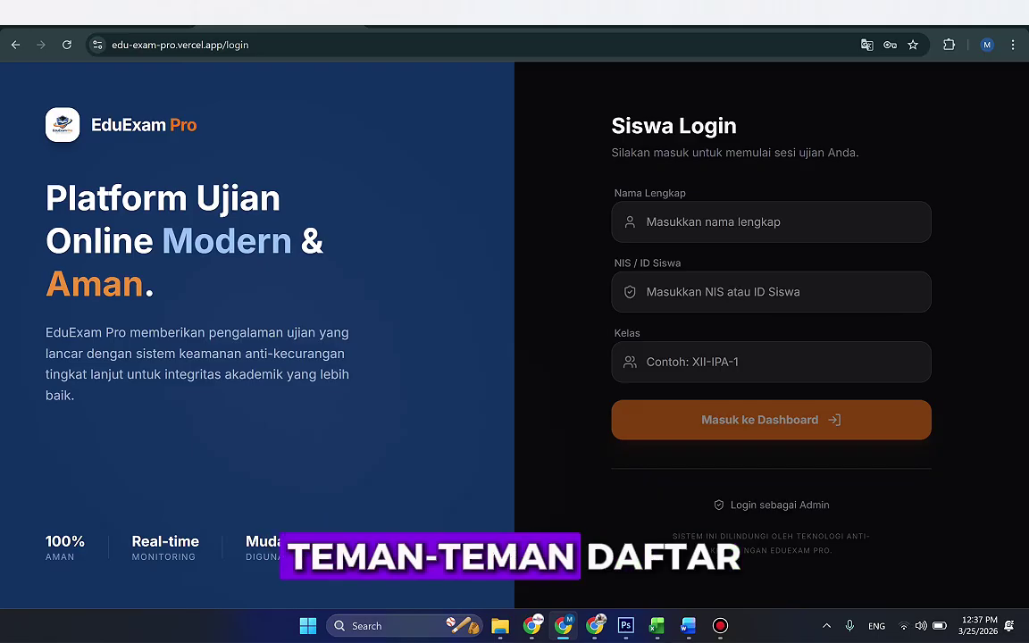
left_click(780, 505)
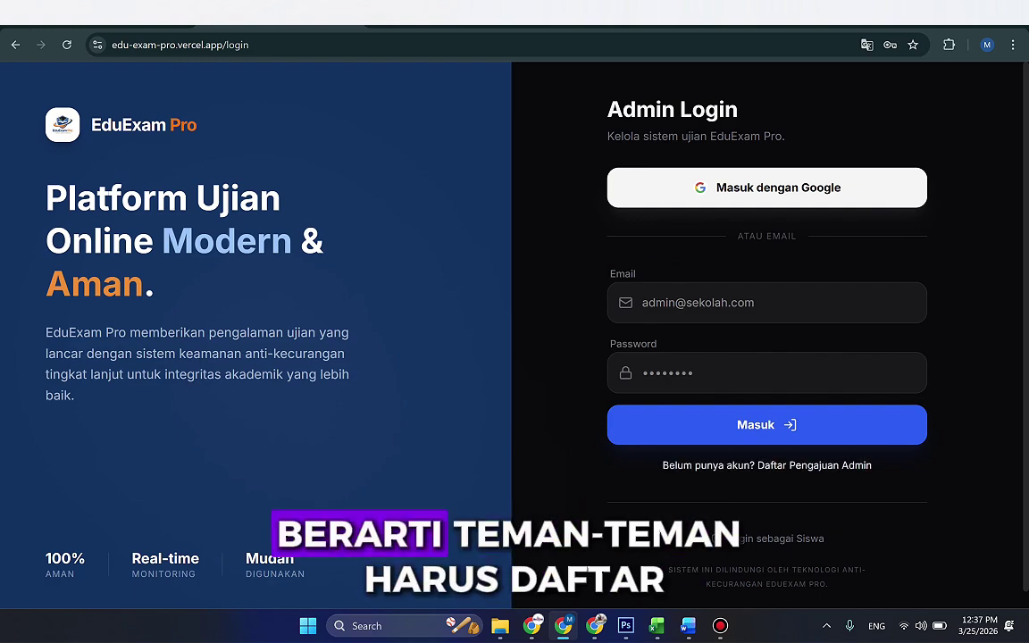
left_click(812, 465)
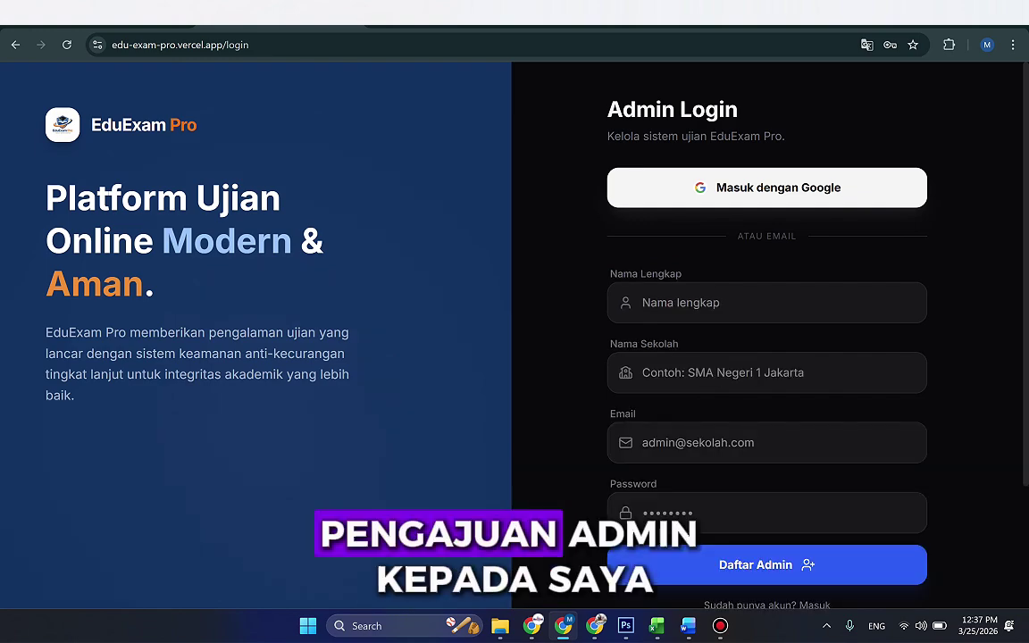
Step: Look over the registration form's name, school, e-mail and password fields without submitting
scroll(766, 357, "down", 1)
left_click(766, 301)
left_click(766, 230)
left_click(766, 301)
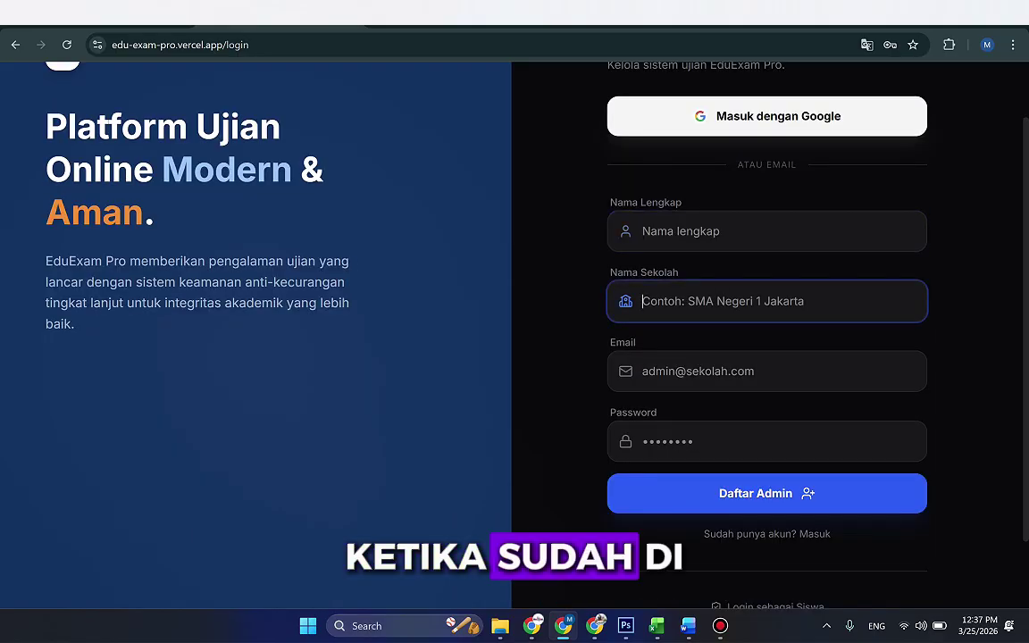
left_click(766, 371)
left_click(766, 441)
left_click(767, 301)
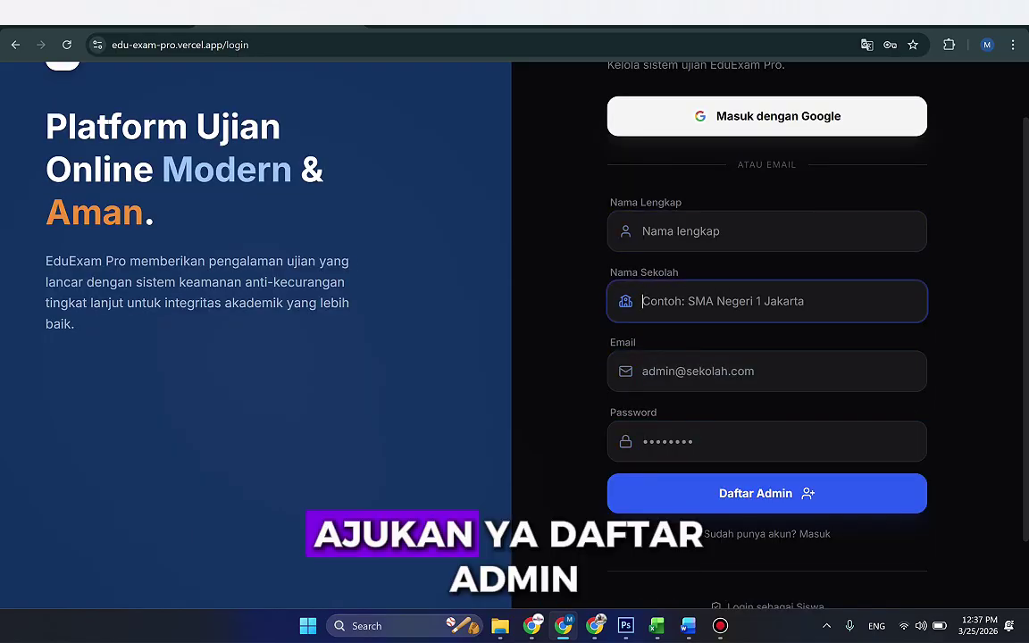
left_click(766, 371)
key("Escape")
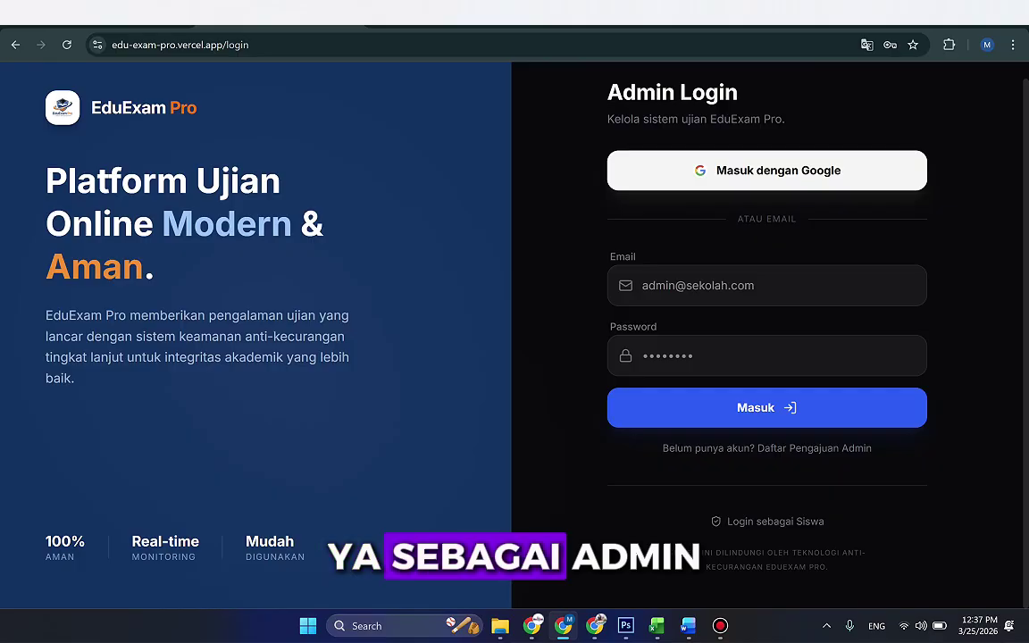
Step: Log in as the SDN Petamburan 01 school admin with the saved e-mail and password
left_click(643, 284)
key("ctrl+v")
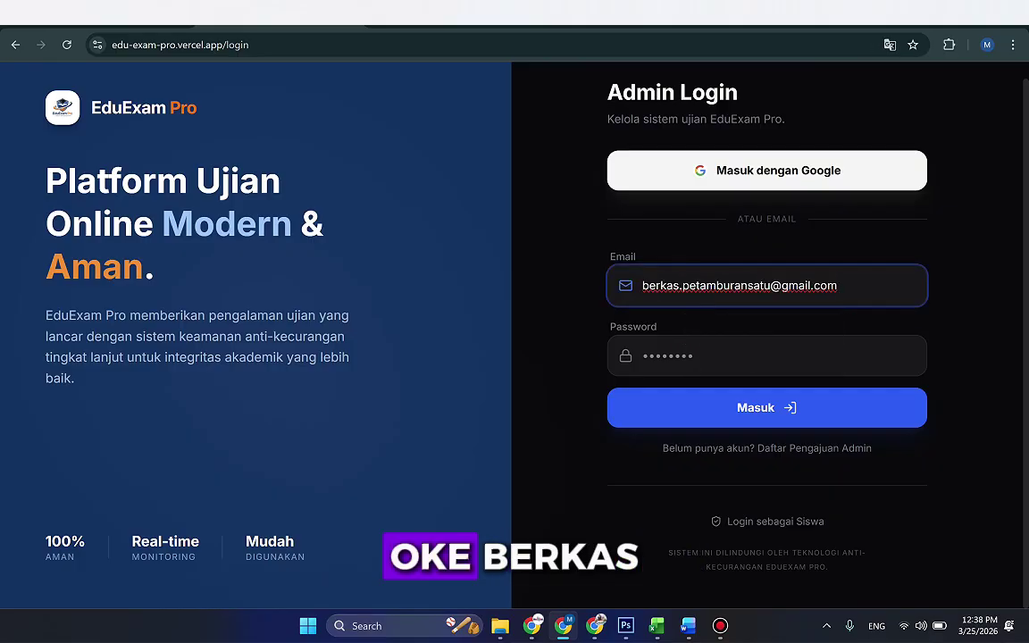
key("Tab")
type("••••••")
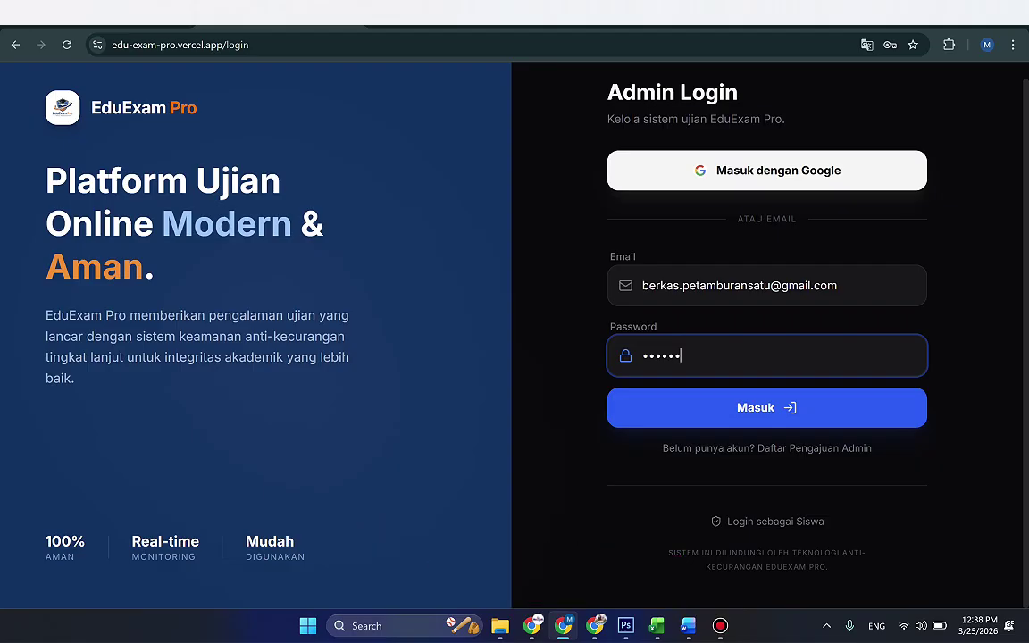
key("Return")
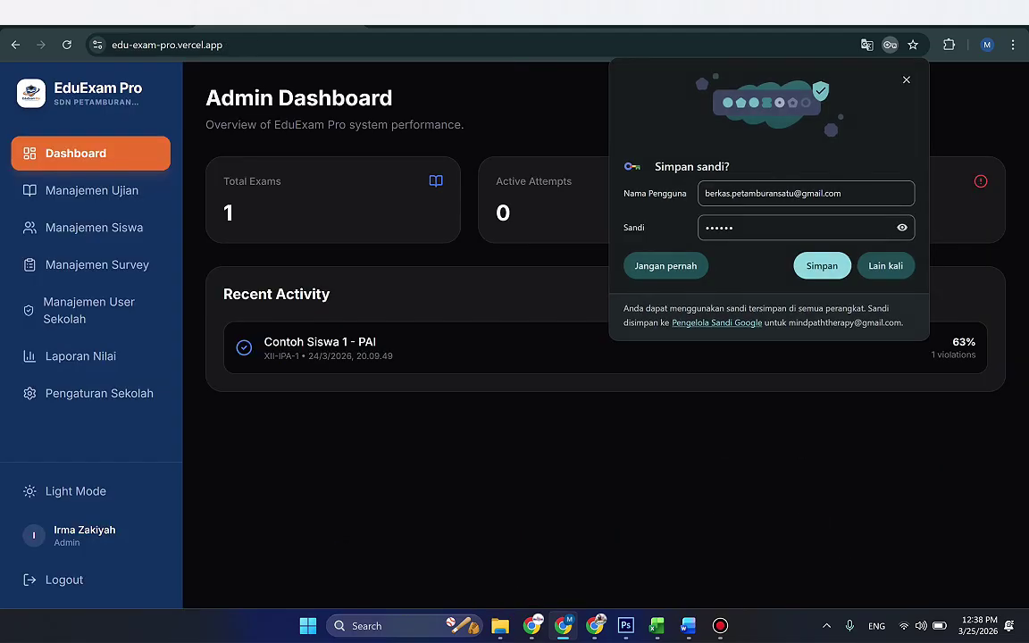
Step: Visit the exam, student, survey, user and report pages, previewing the 63% PAI certificate
key("Escape")
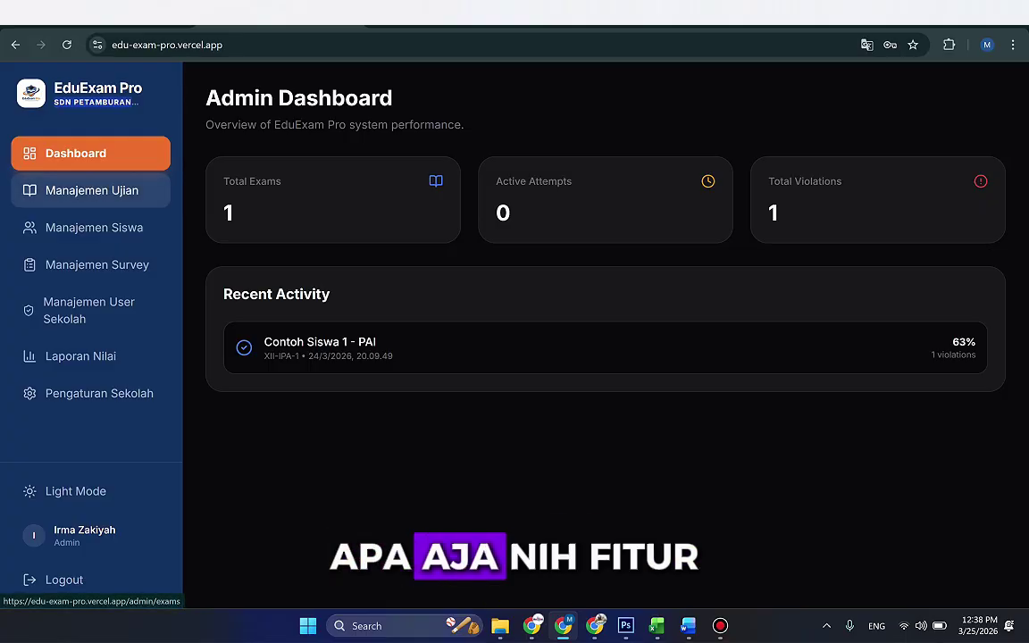
left_click(90, 190)
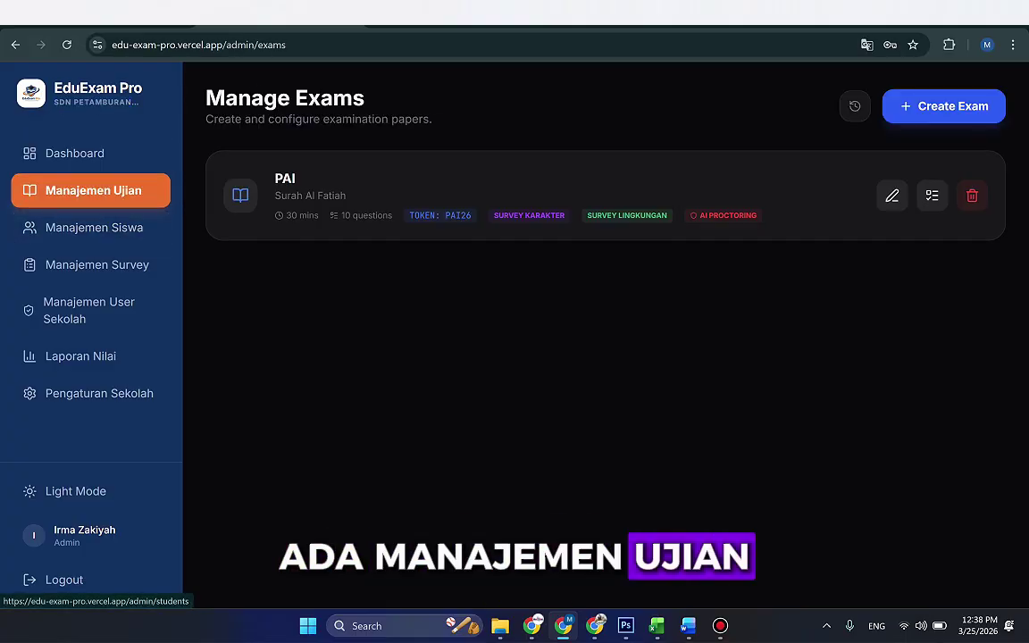
left_click(94, 227)
left_click(96, 264)
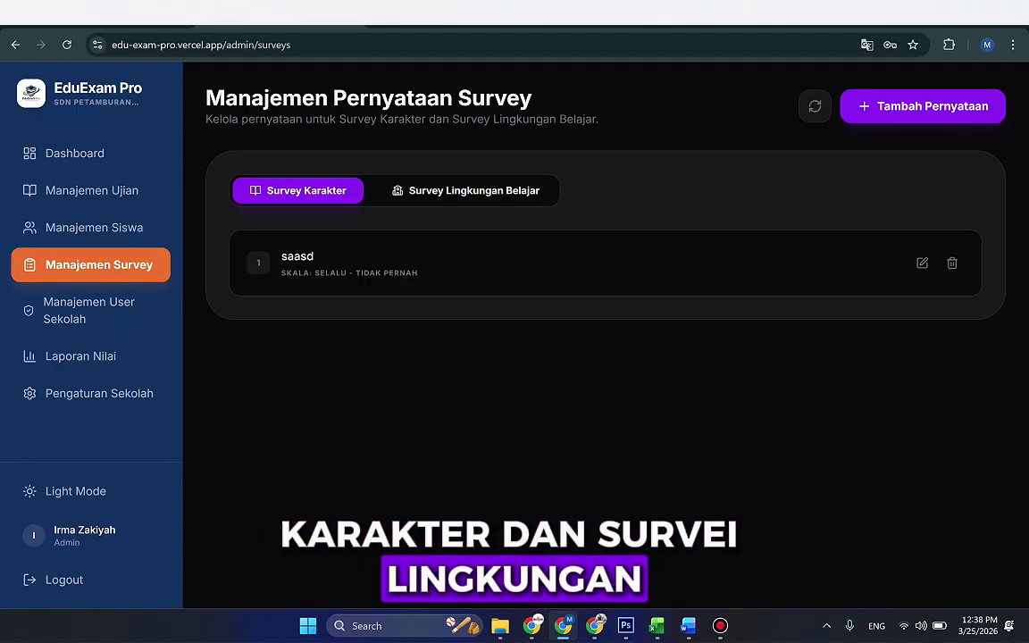
left_click(89, 310)
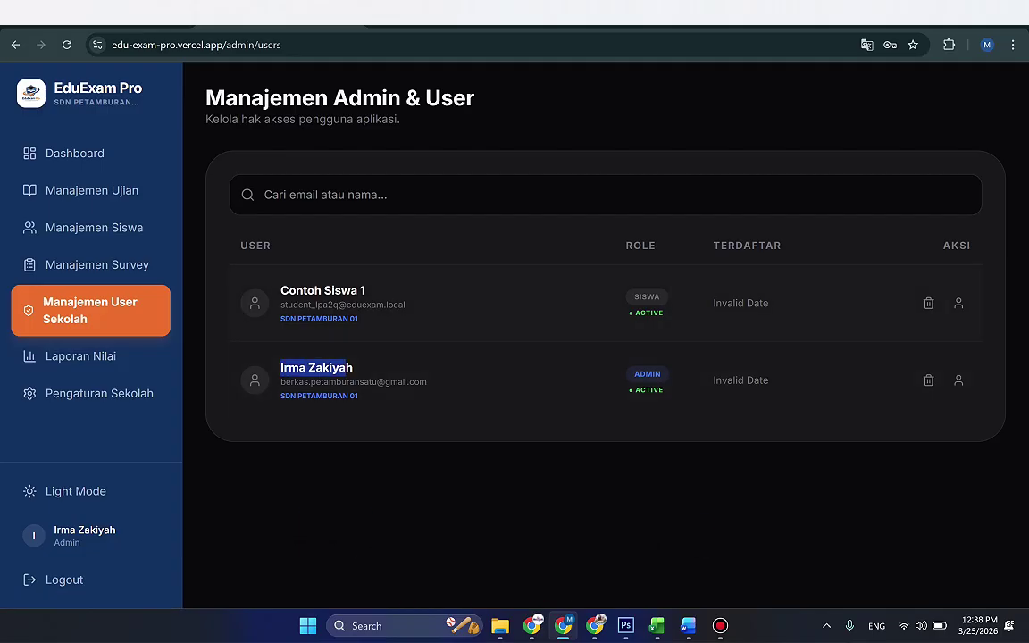
double_click(301, 290)
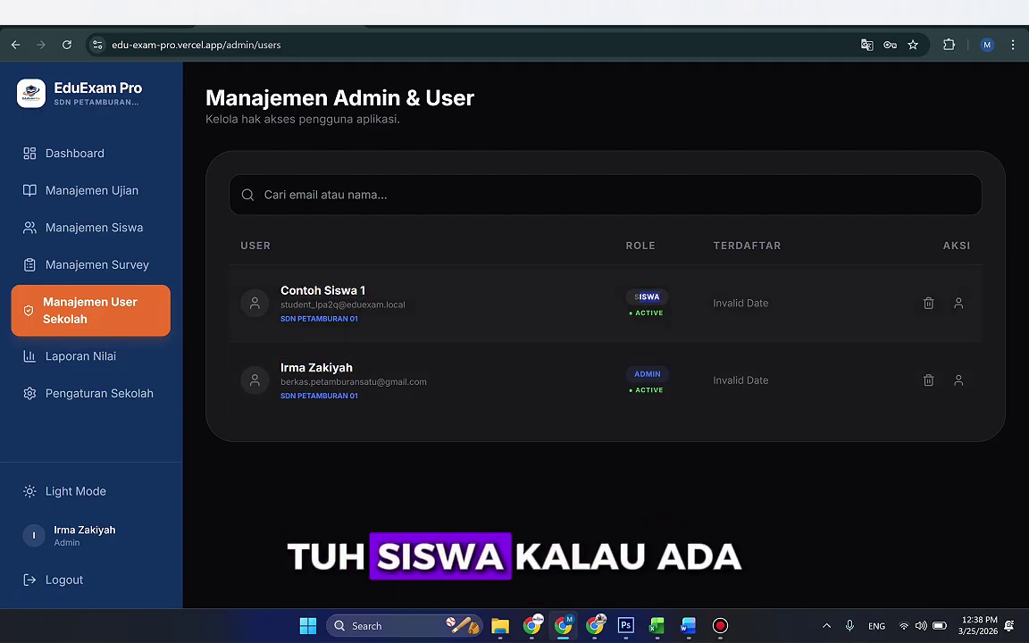
left_click(81, 355)
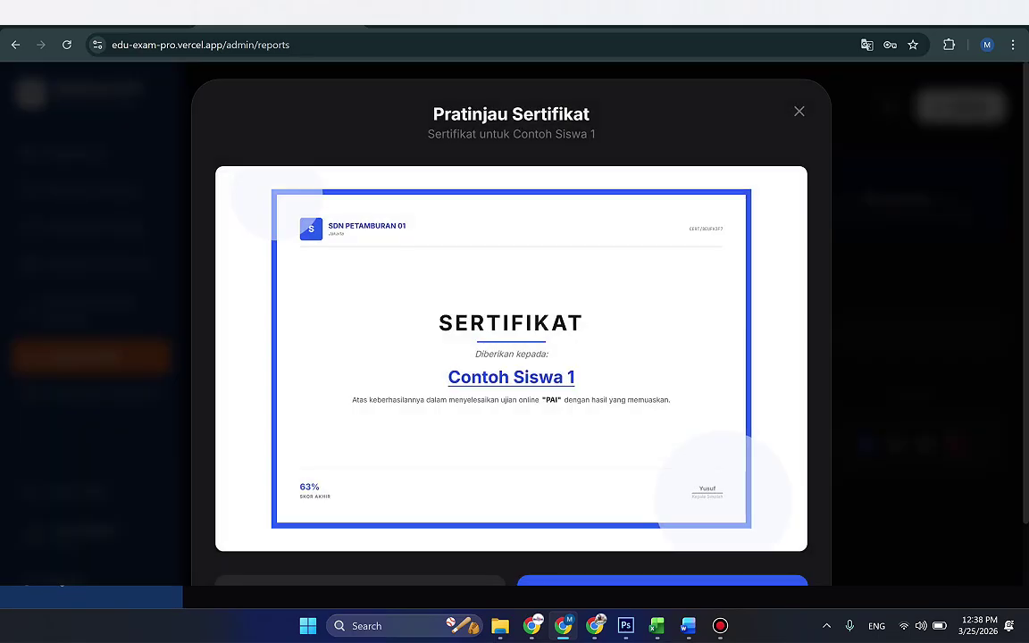
key("Escape")
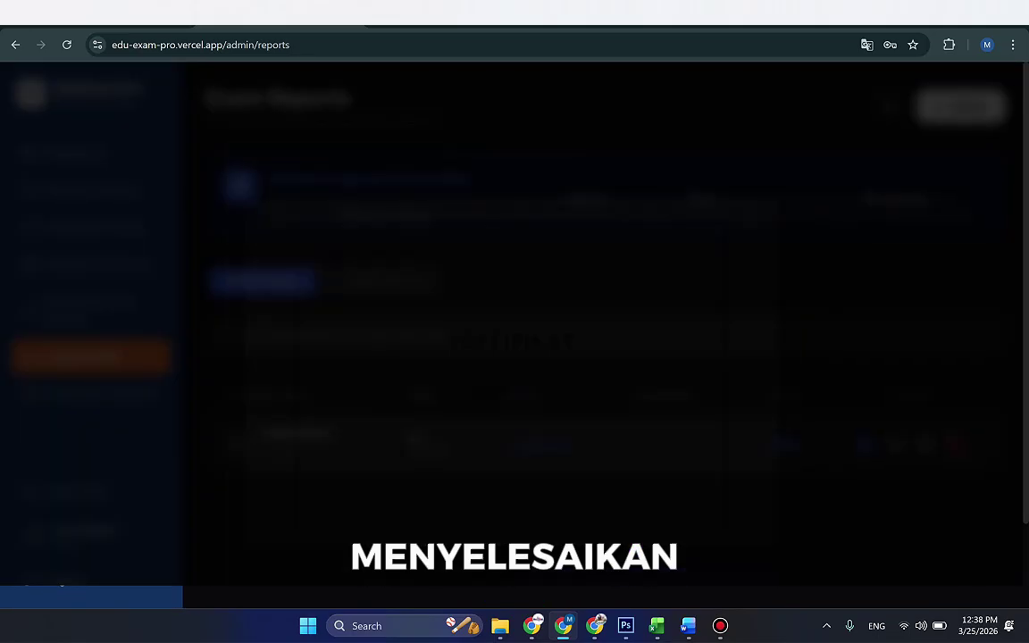
Step: Review the school settings' principal name, NIP, signature URL, address and locked school name unchanged
left_click(98, 393)
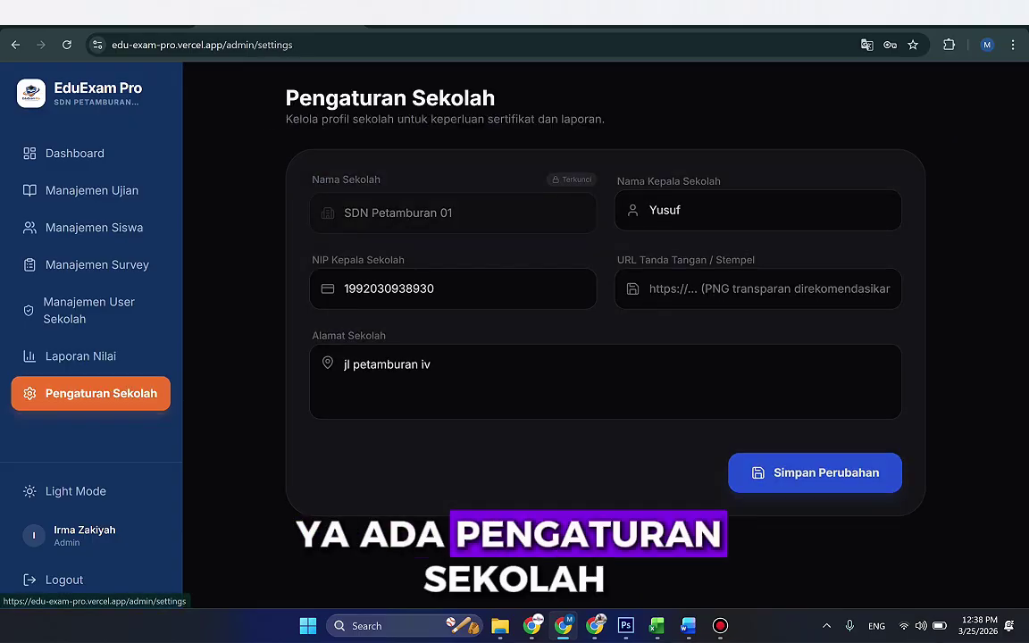
double_click(664, 211)
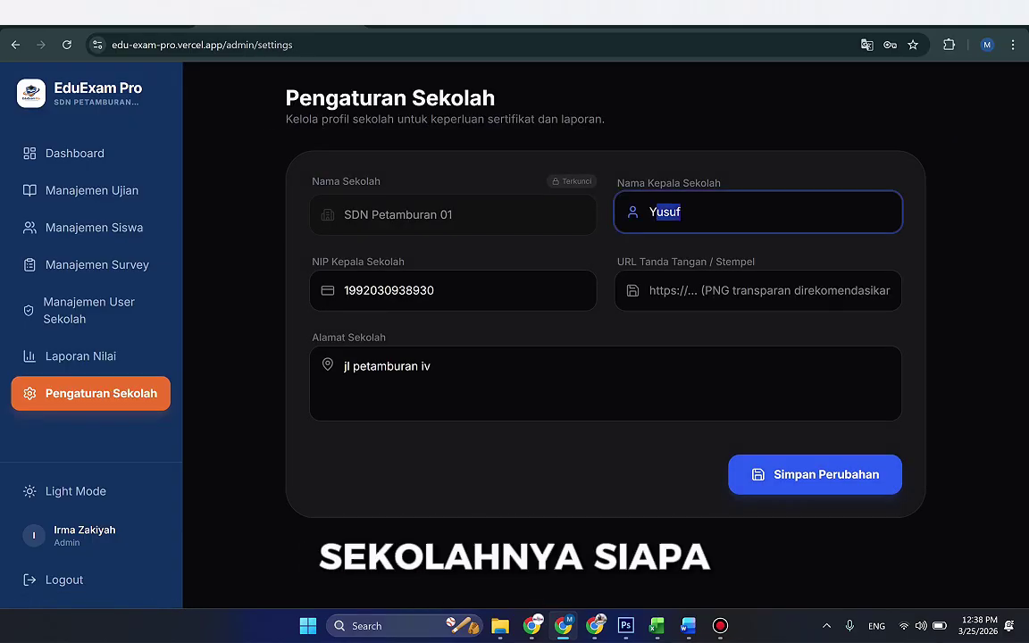
left_click_drag(385, 290, 434, 291)
left_click(759, 291)
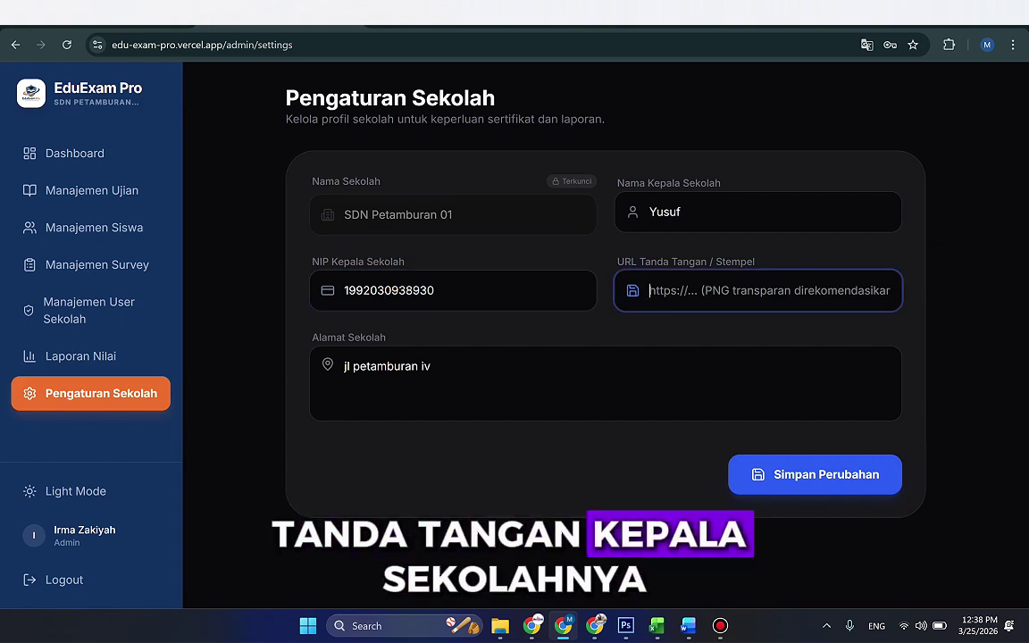
left_click(432, 366)
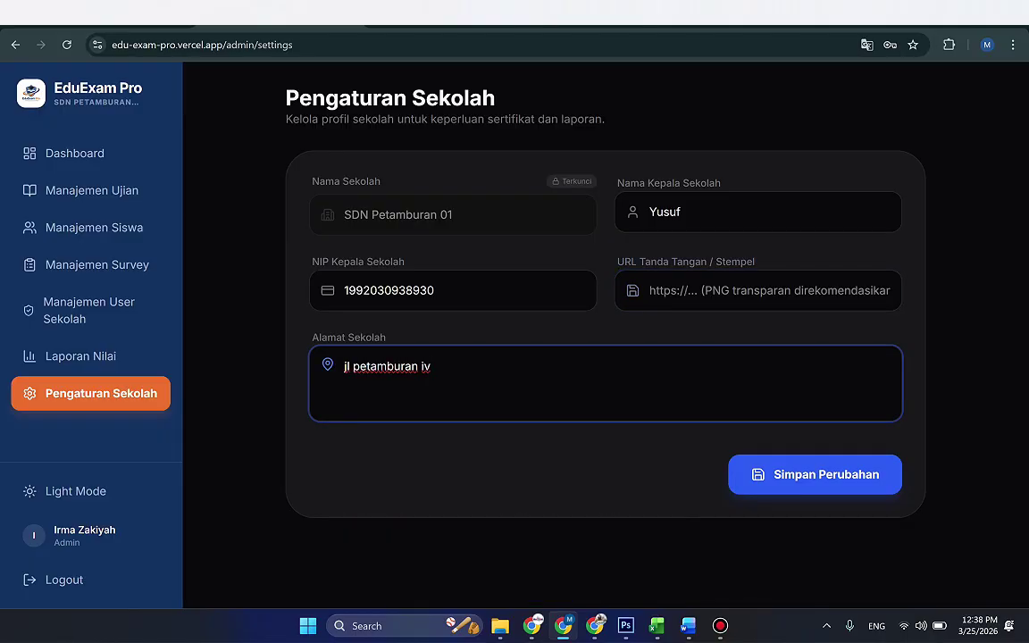
left_click_drag(344, 214, 422, 214)
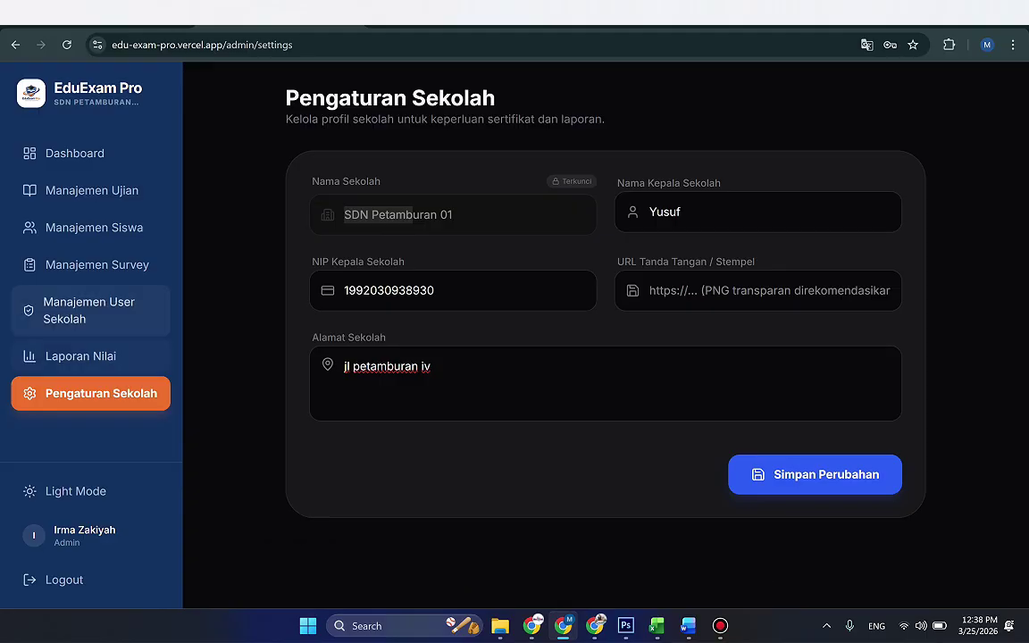
Step: Start a new exam 'Pendidikan Agama Islam dan Budi Pekerti' described 'Materi Surah Al Fatihah Kelas 1 Semester Ganjil 2026'
left_click(91, 190)
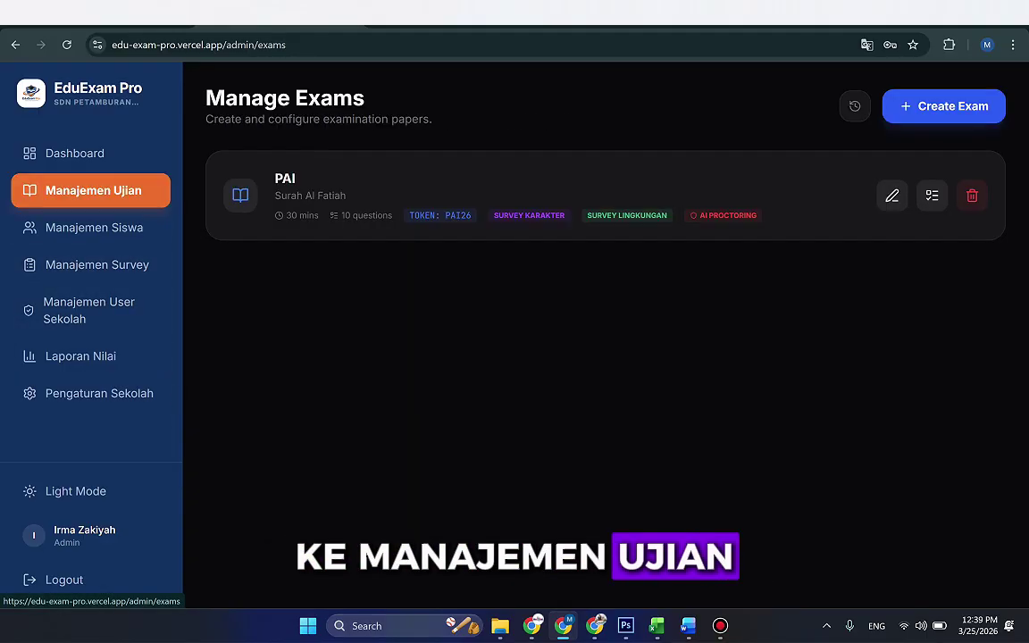
left_click(944, 105)
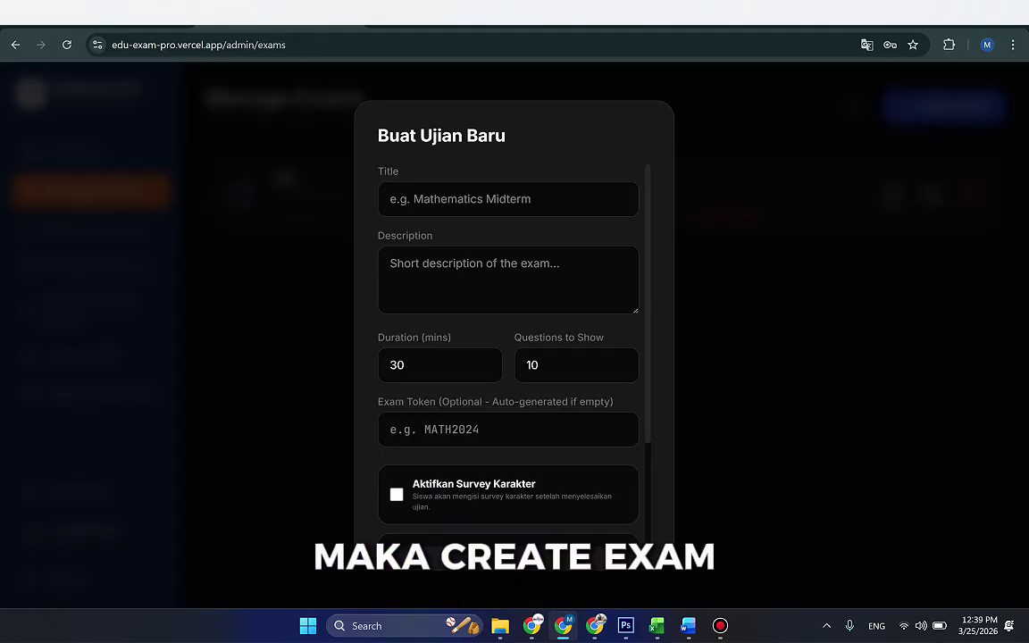
left_click(508, 198)
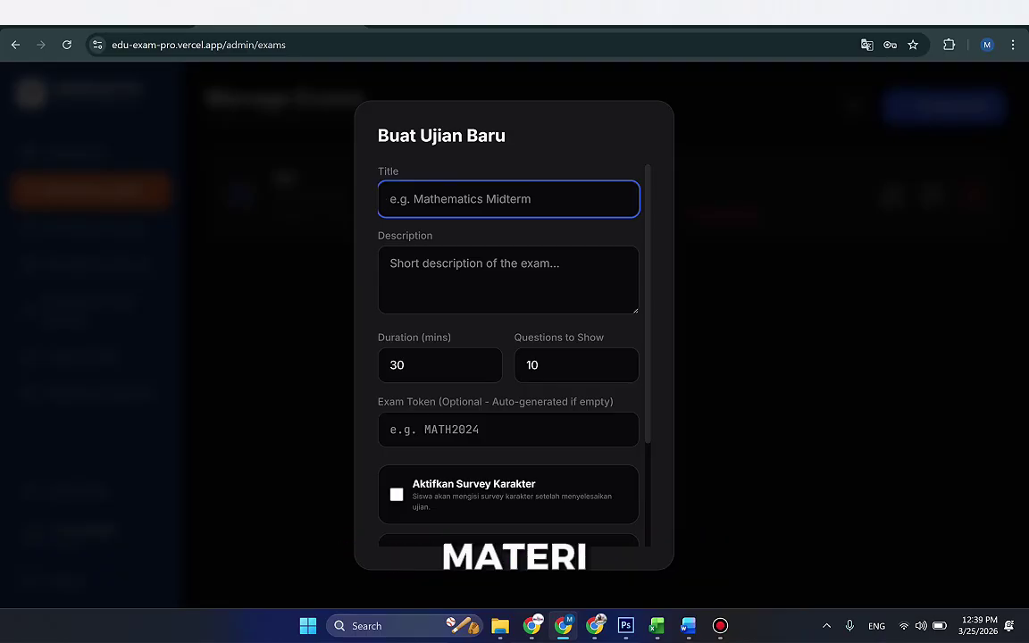
type("Pendidikan Aga")
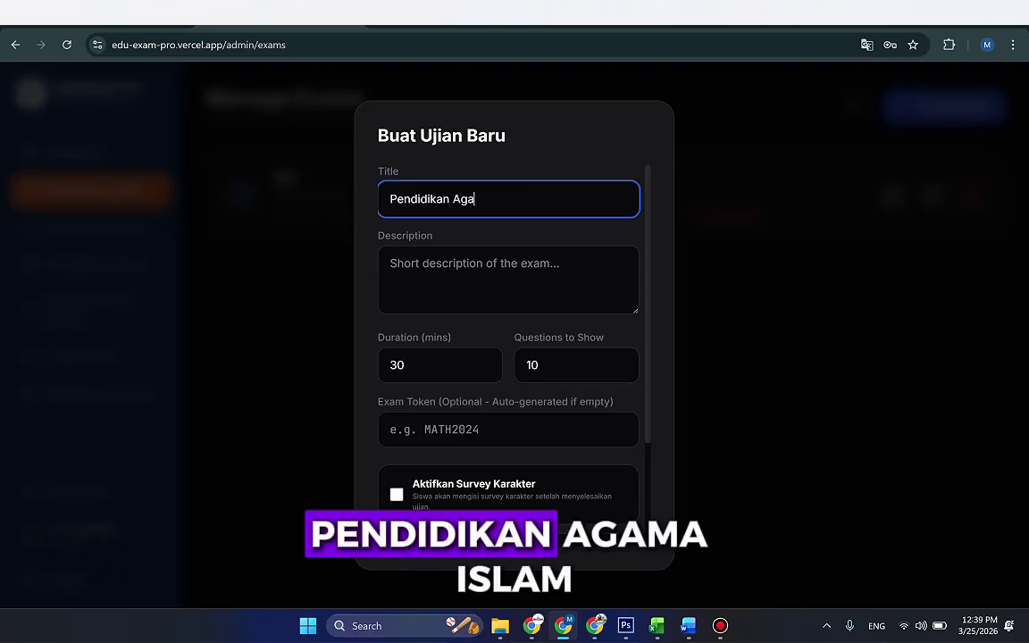
type("ma Islam dan Bud")
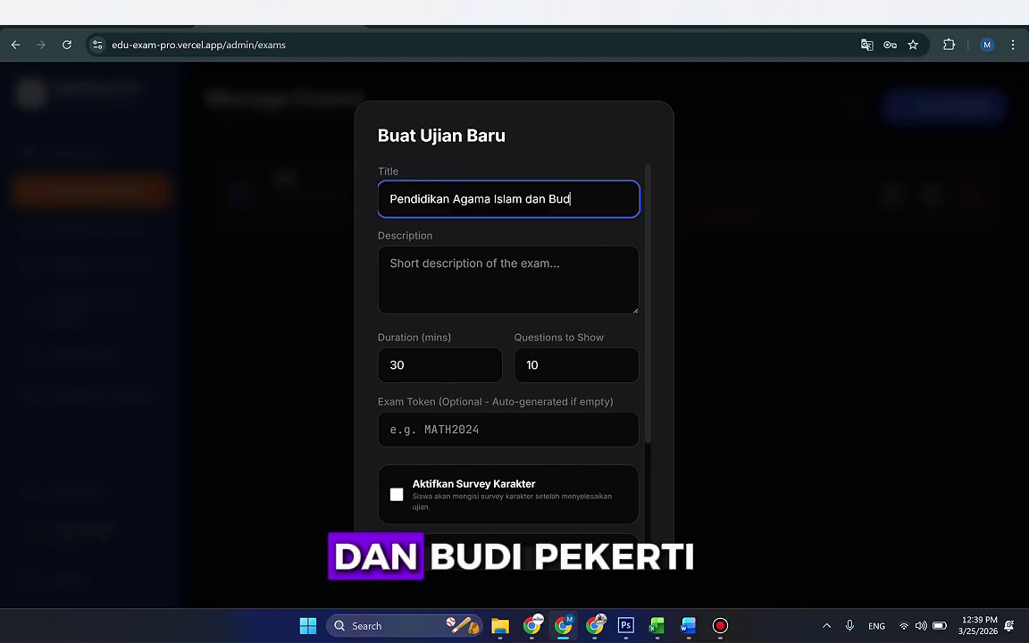
type("i pek")
key("BackSpace")
key("BackSpace")
key("BackSpace")
type("Pek")
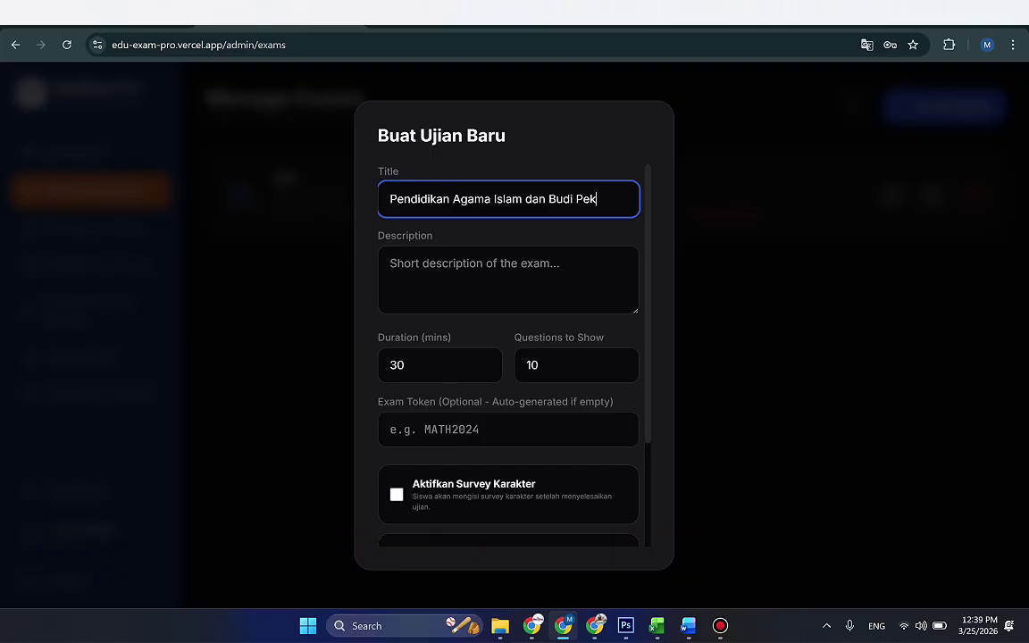
type("erti")
left_click(391, 263)
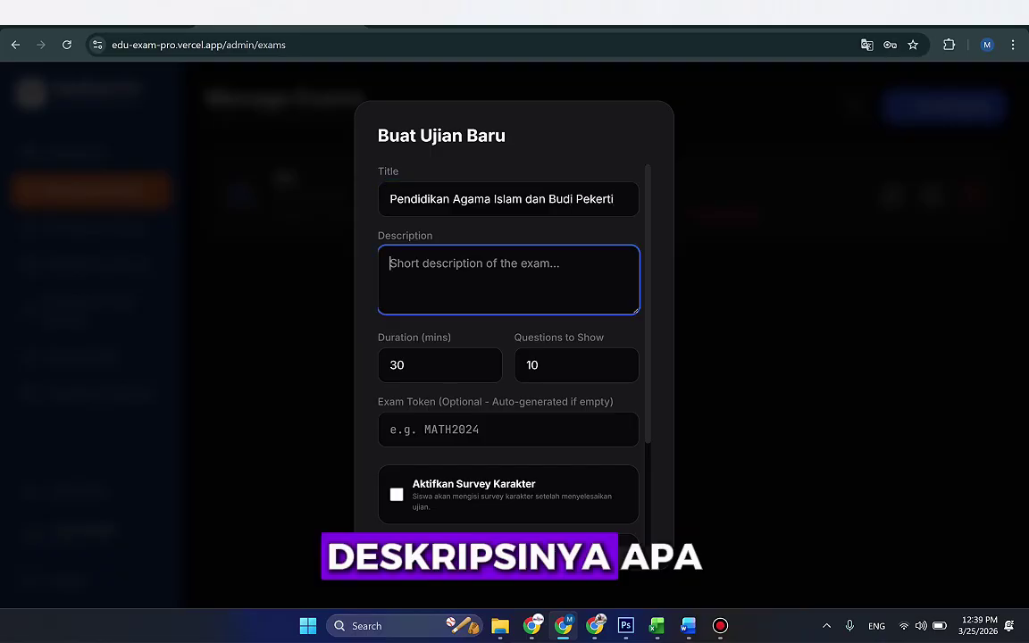
type("M")
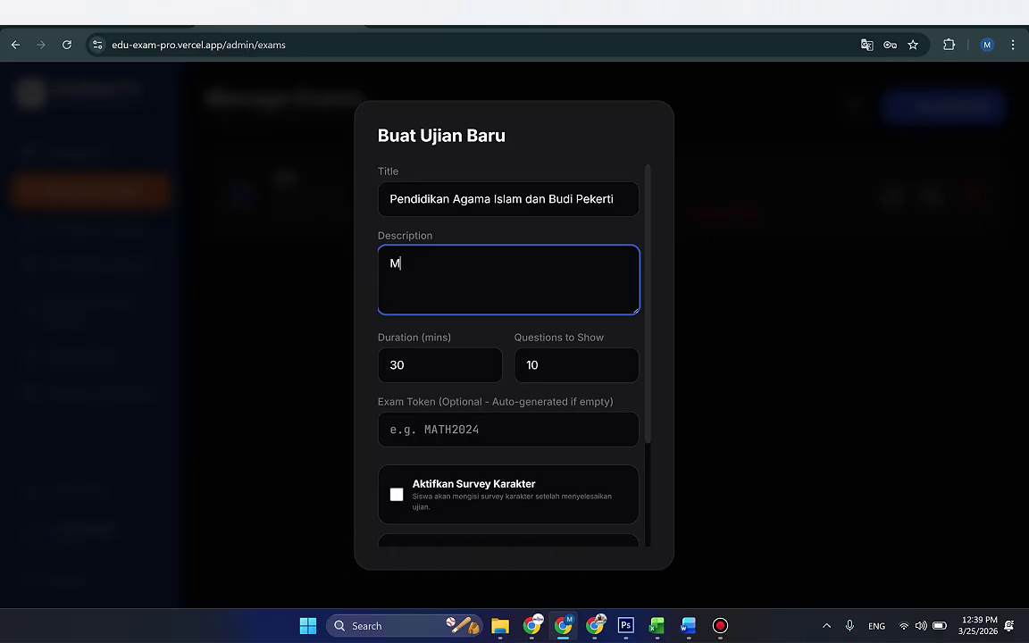
type("ateri Surah Al Fatihah ")
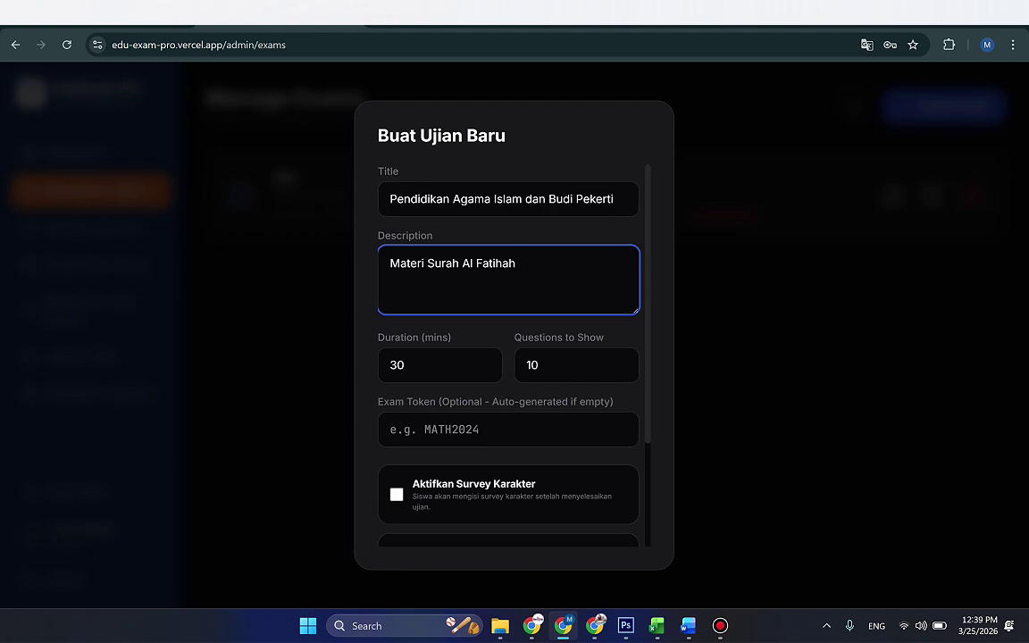
type("Kelas 1 Semester G")
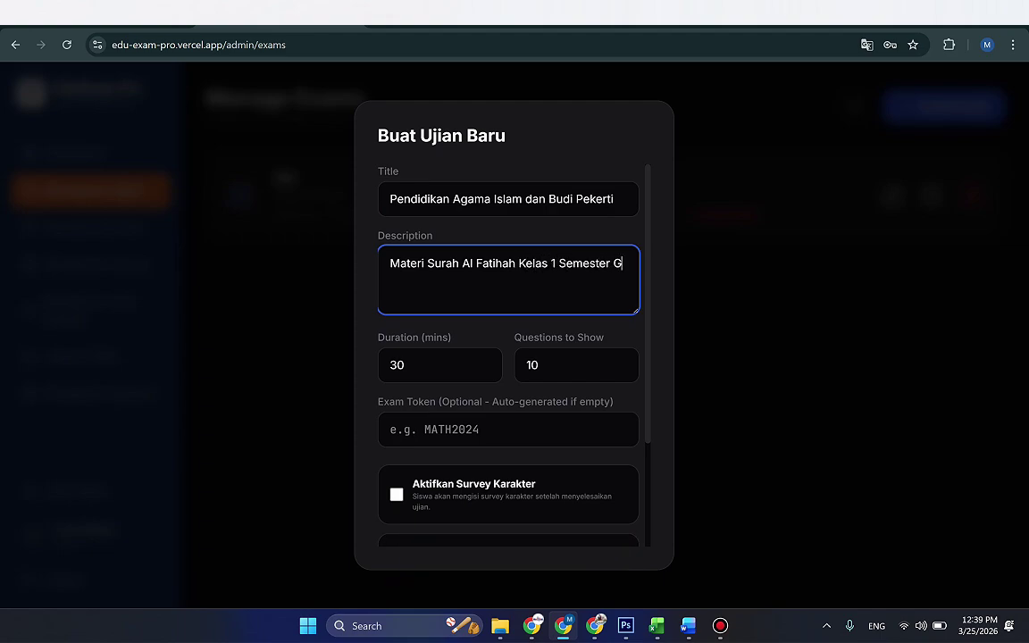
type("anjil 2026")
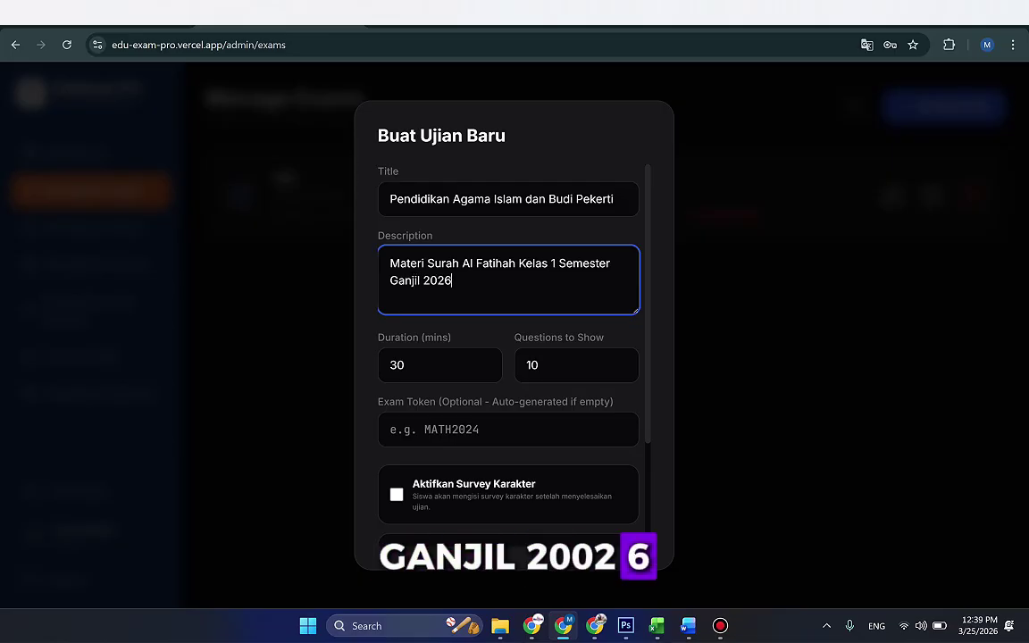
left_click(404, 364)
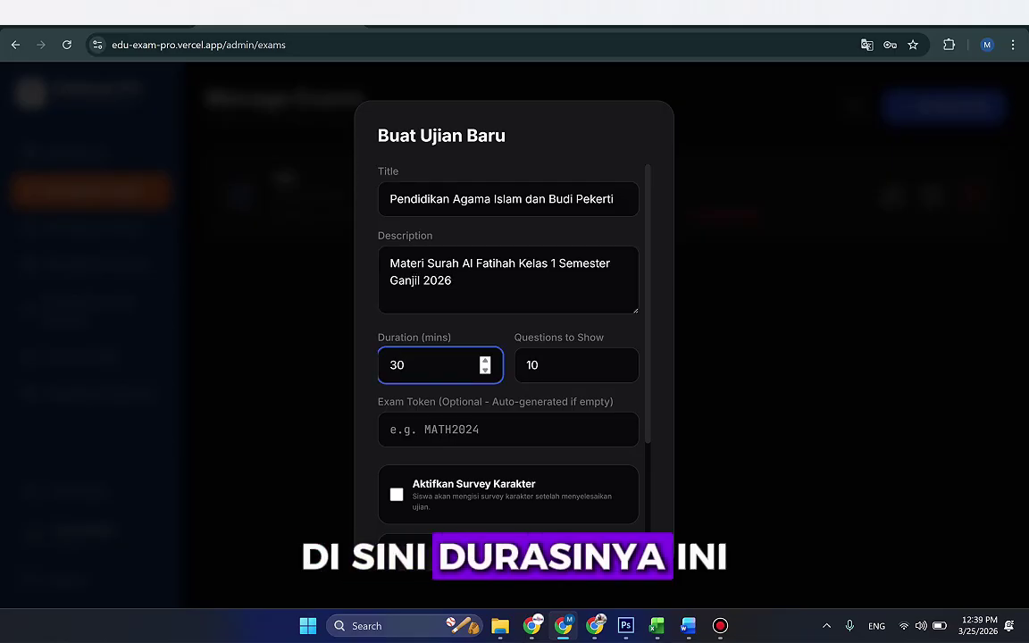
left_click(539, 364)
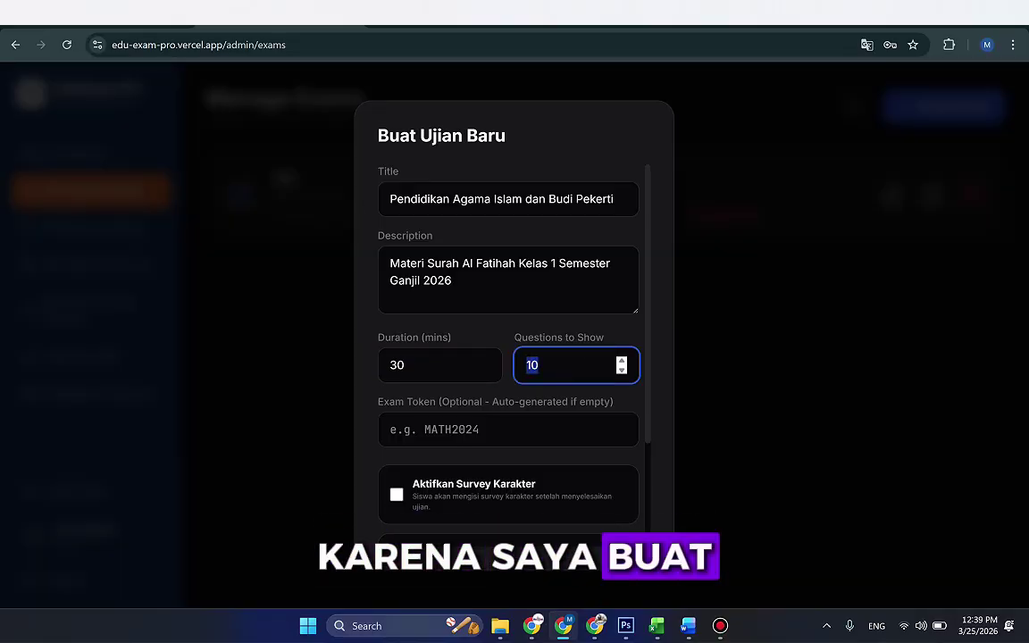
key("ctrl+a")
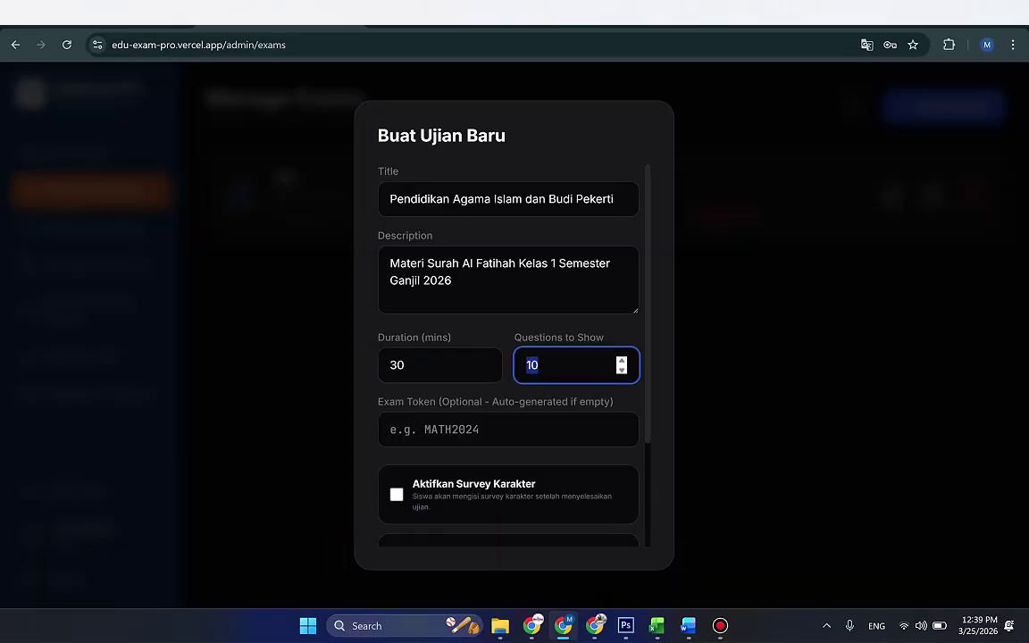
type("2")
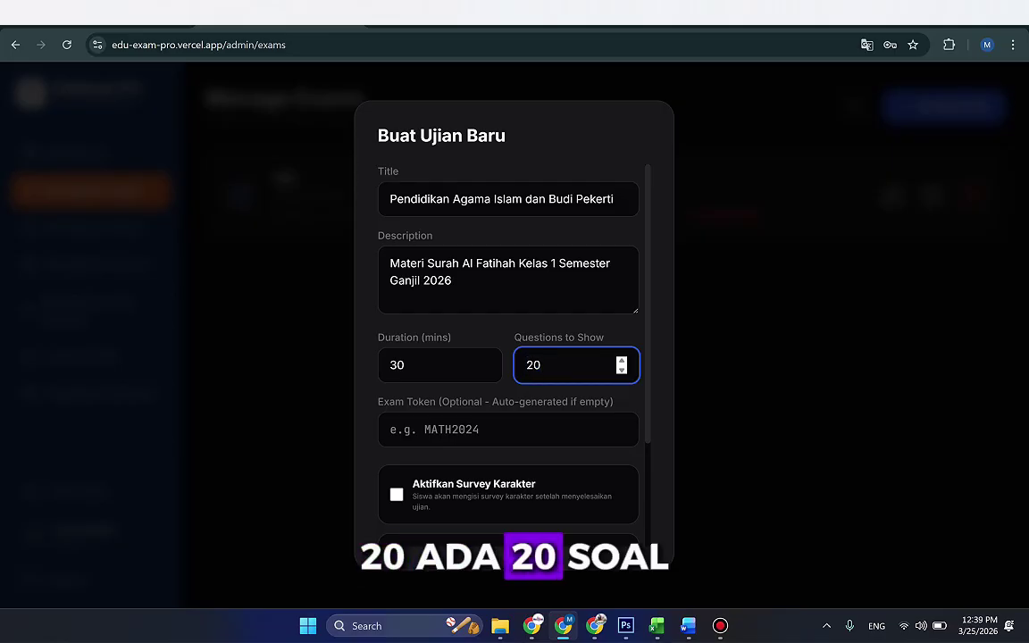
left_click(509, 430)
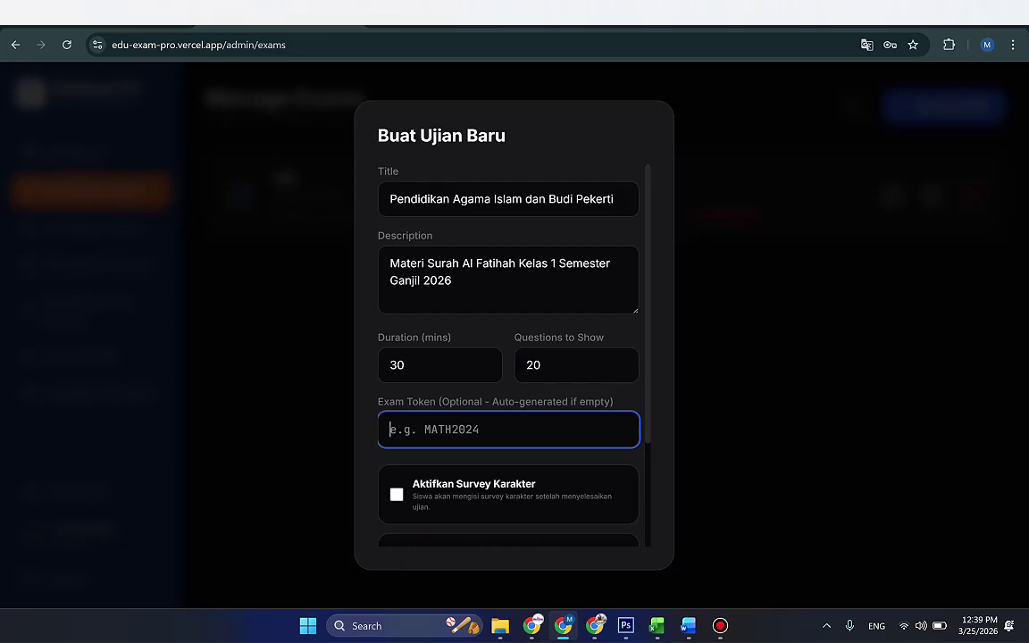
type("PAI")
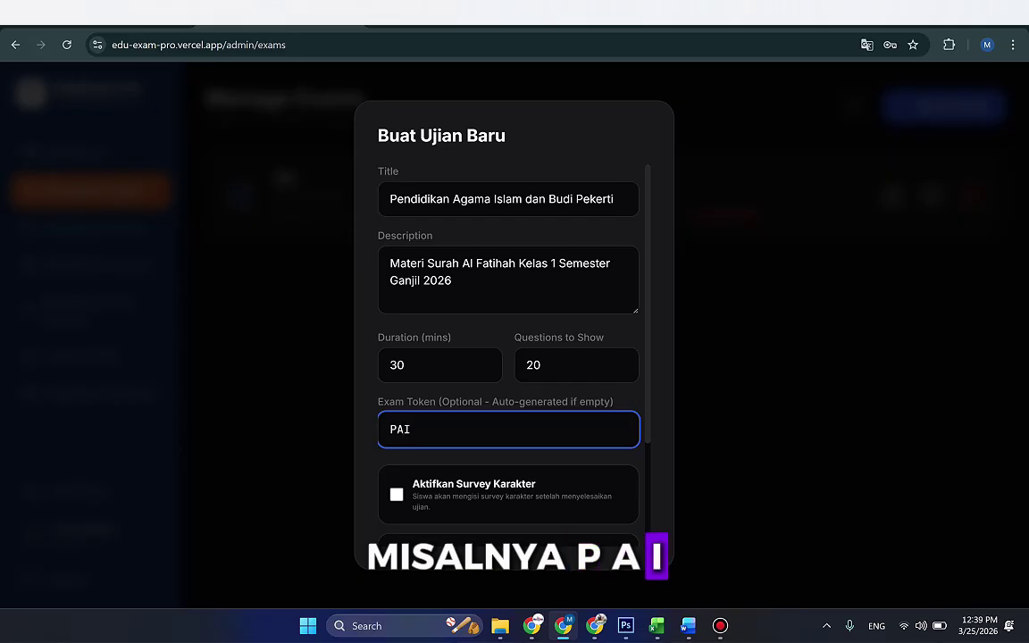
type("12")
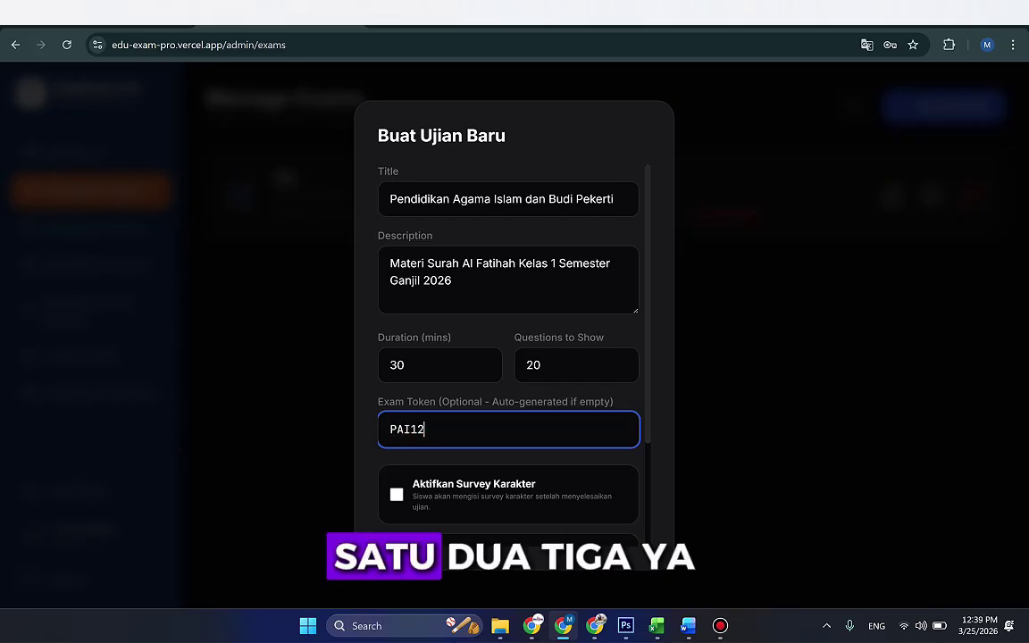
type("3")
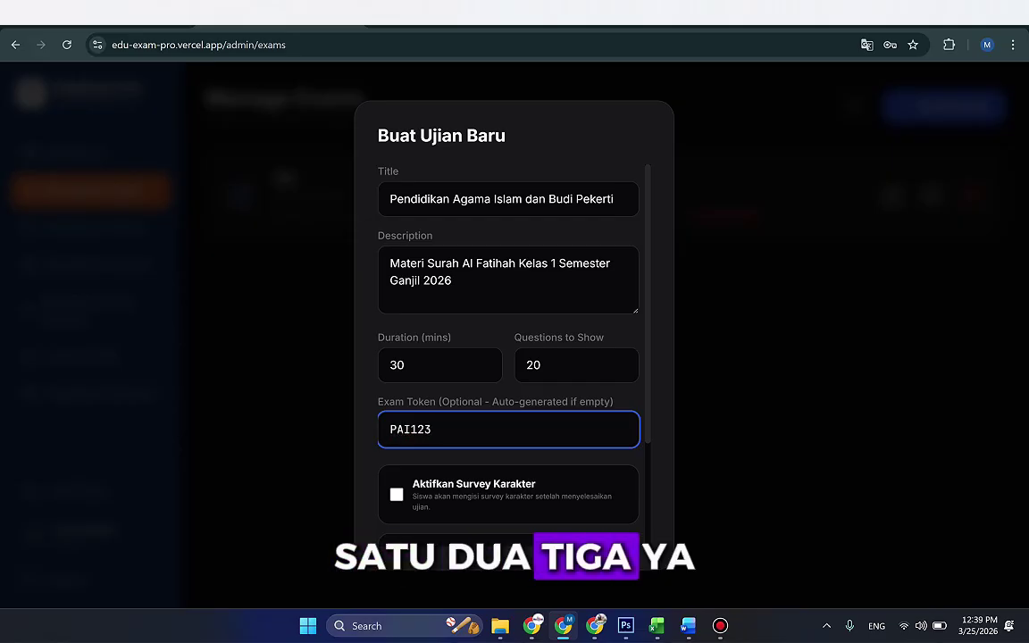
scroll(509, 348, "down", 3)
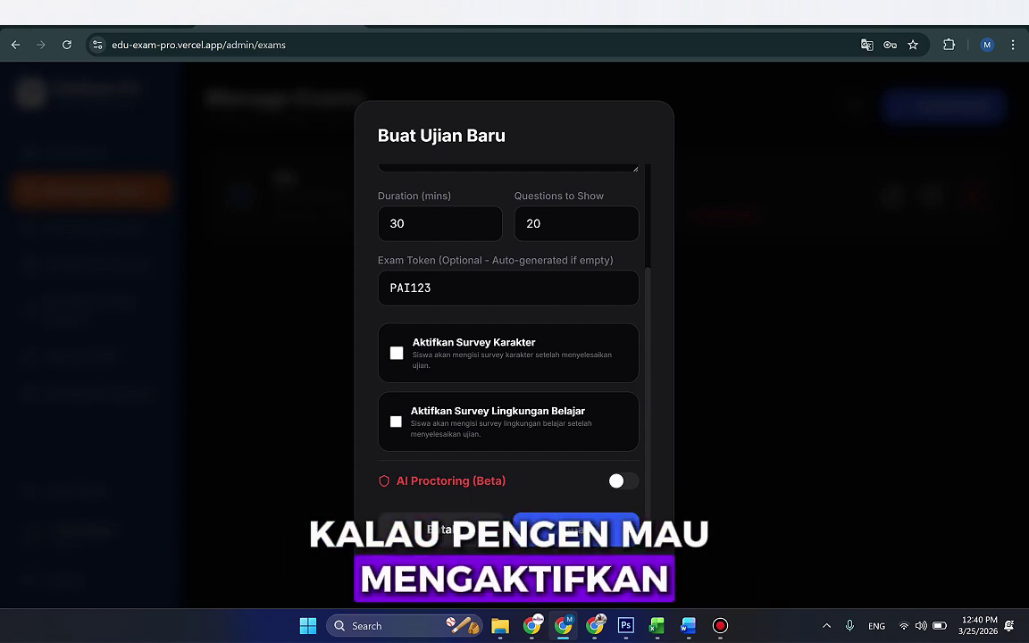
left_click(396, 353)
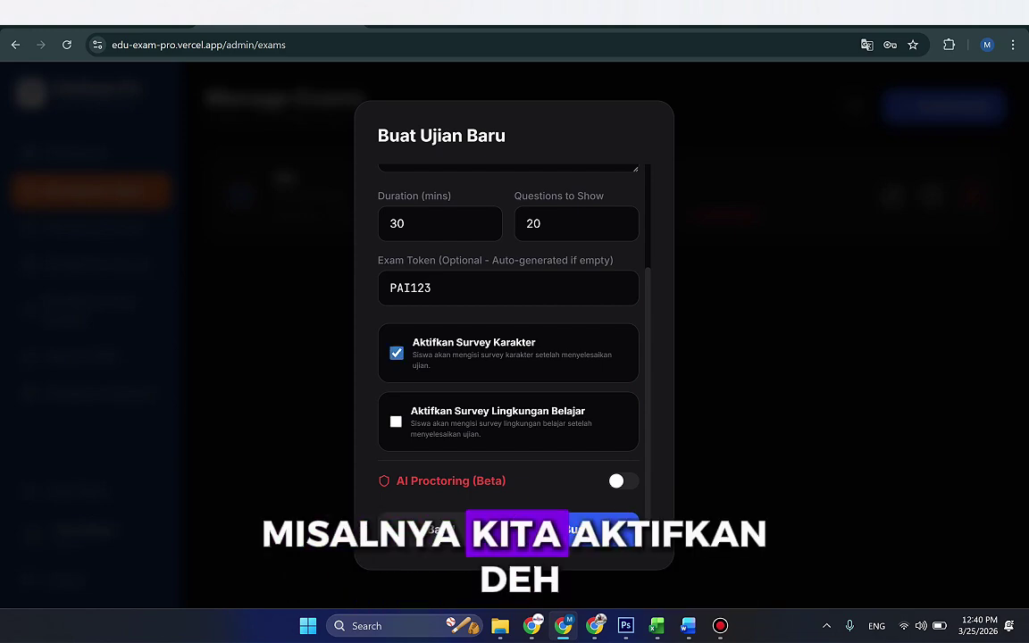
Step: Enable the learning environment survey and AI proctoring with webcam monitoring and geo tracking, then create the exam
left_click(396, 421)
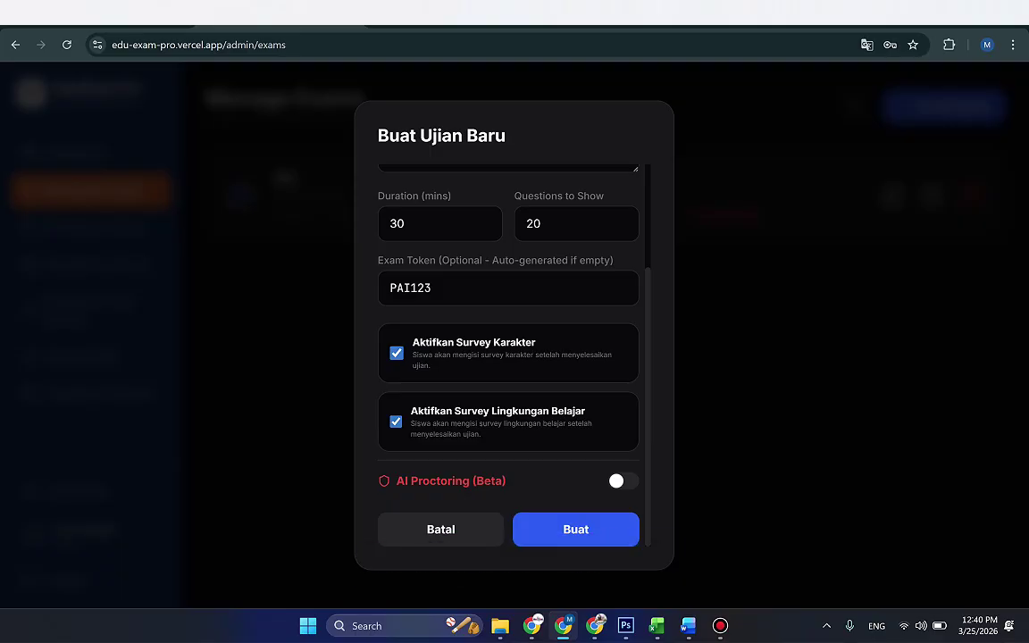
left_click(624, 480)
scroll(508, 358, "down", 3)
left_click(392, 325)
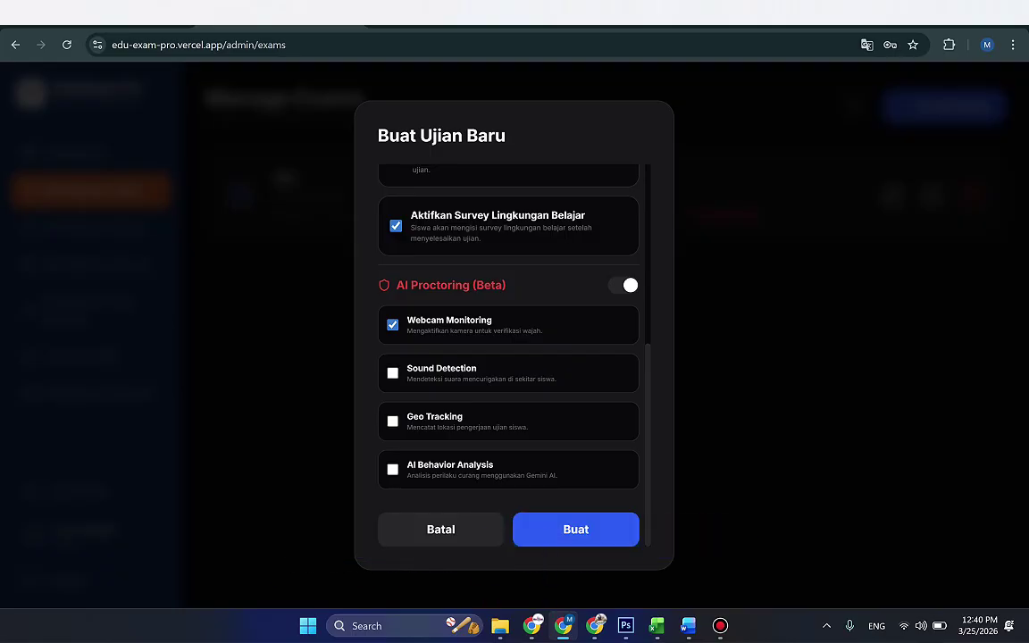
left_click(392, 421)
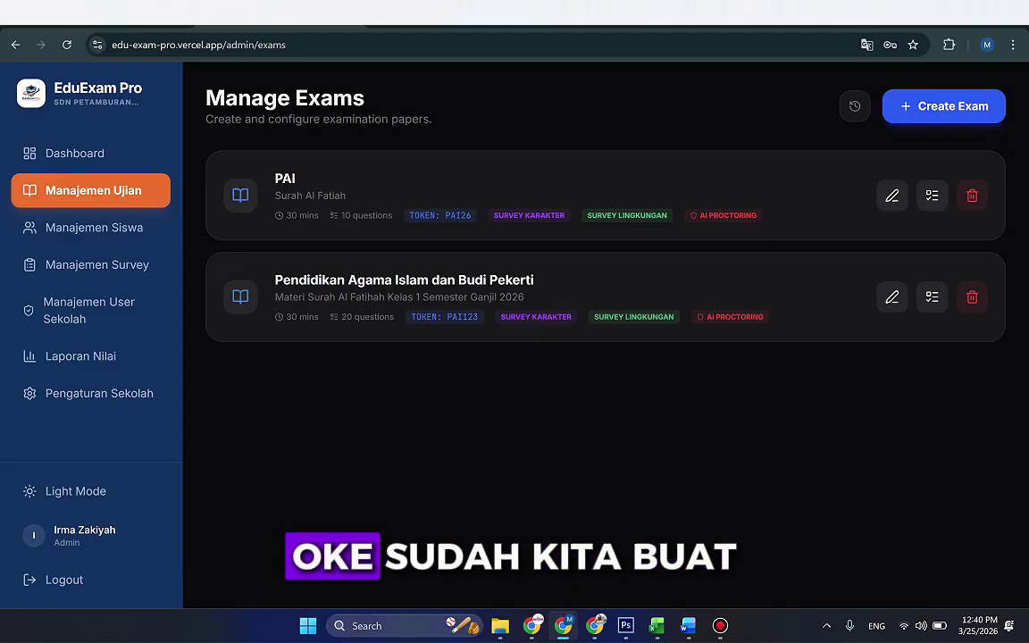
left_click_drag(274, 280, 534, 280)
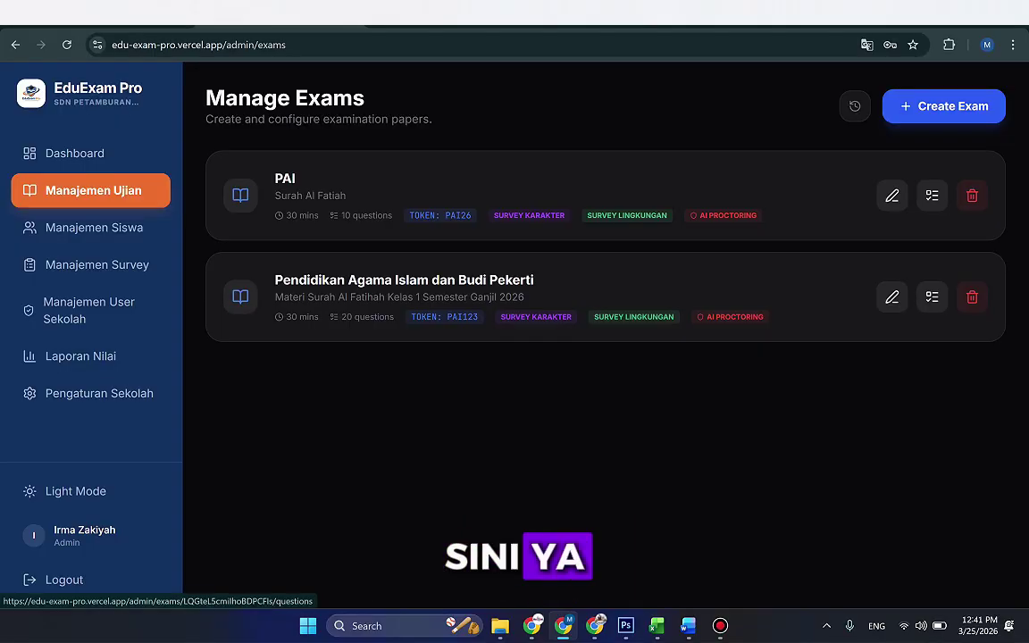
Step: Open the PAI exam's question bank and glance at the Excel question template
left_click(931, 296)
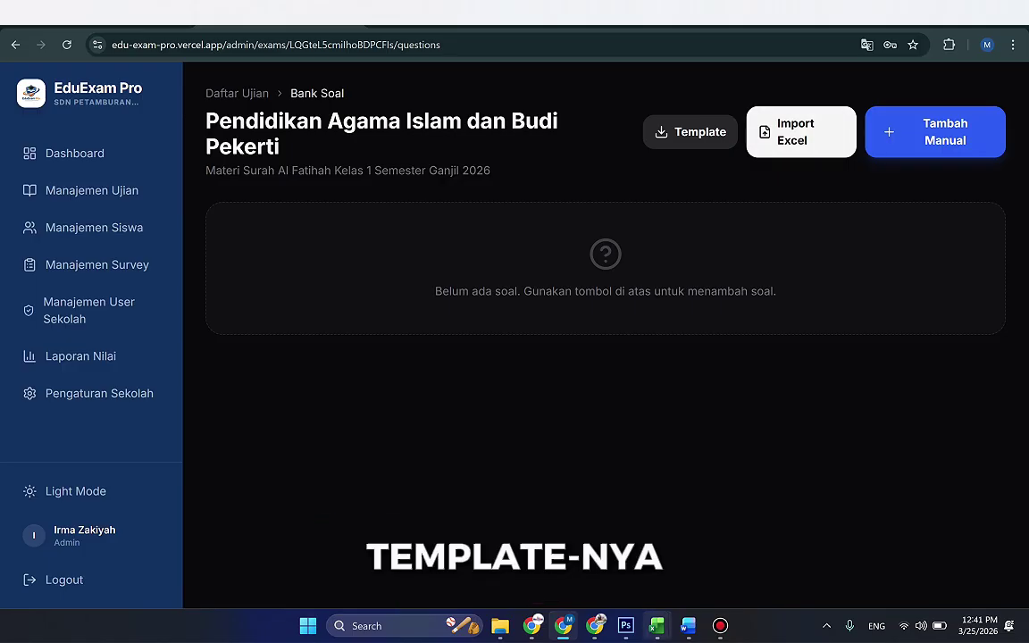
mouse_move(656, 625)
left_click(585, 545)
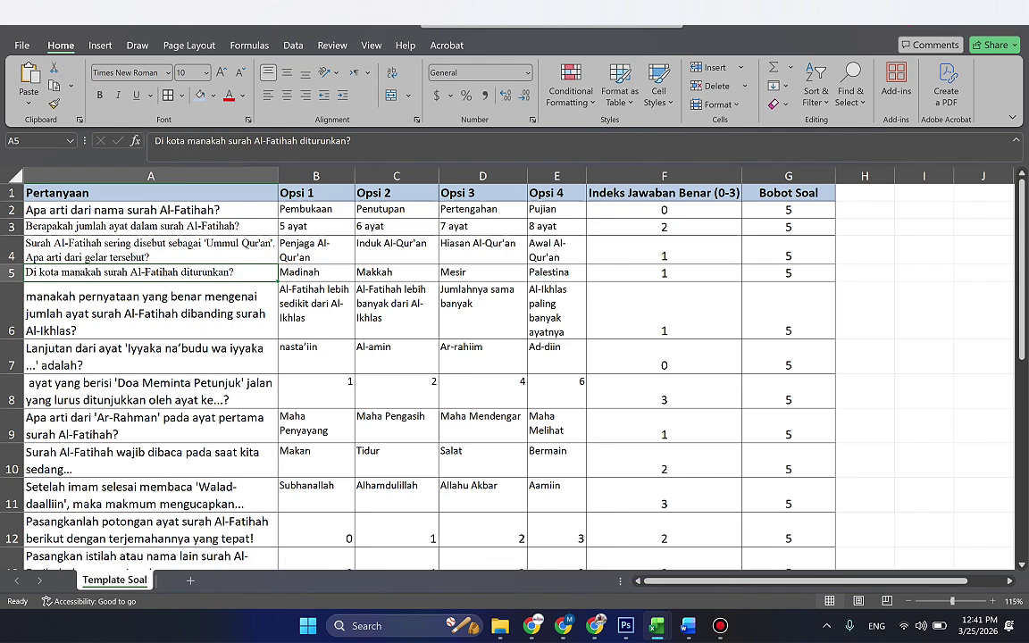
left_click(563, 625)
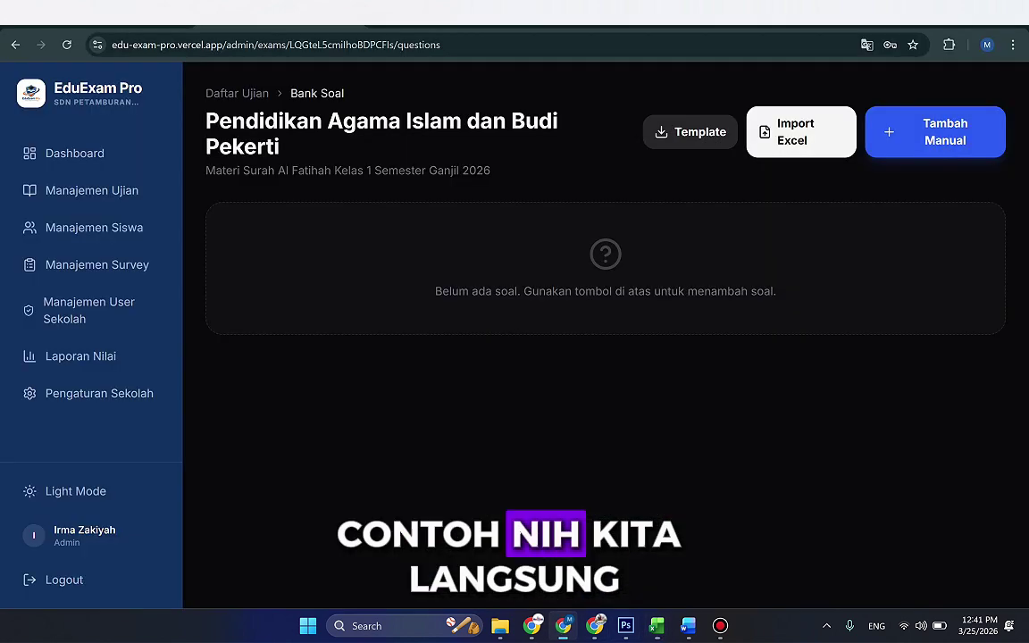
Step: Import the questions from Template_Soal_EduExam.xlsx into the question bank
left_click(800, 131)
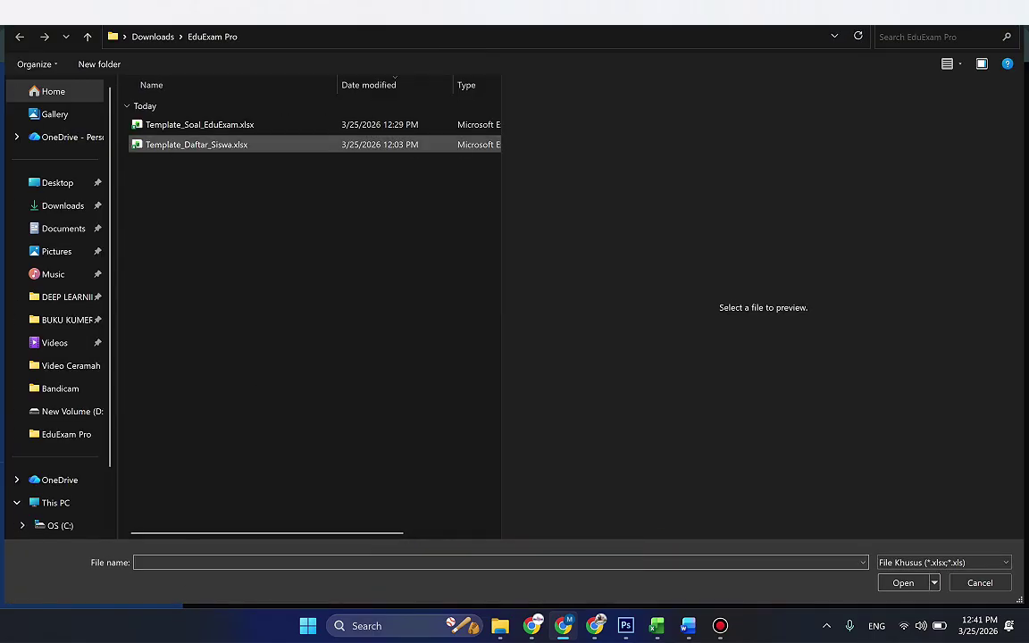
left_click(199, 124)
key("Return")
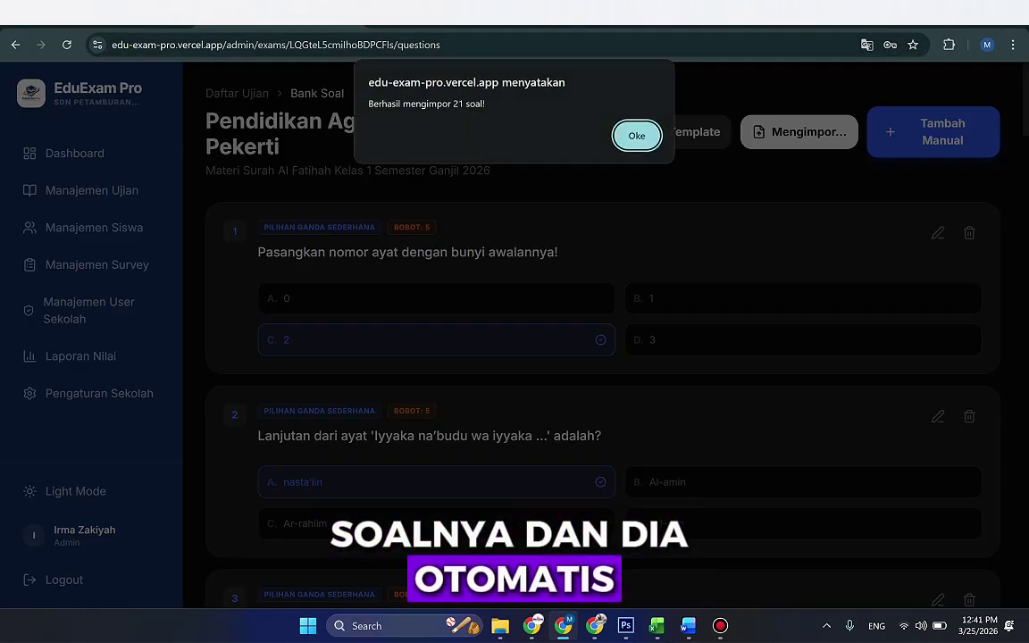
key("Return")
Step: Scroll through the imported Al-Fatihah questions and back to the top of the list
scroll(603, 357, "down", 18)
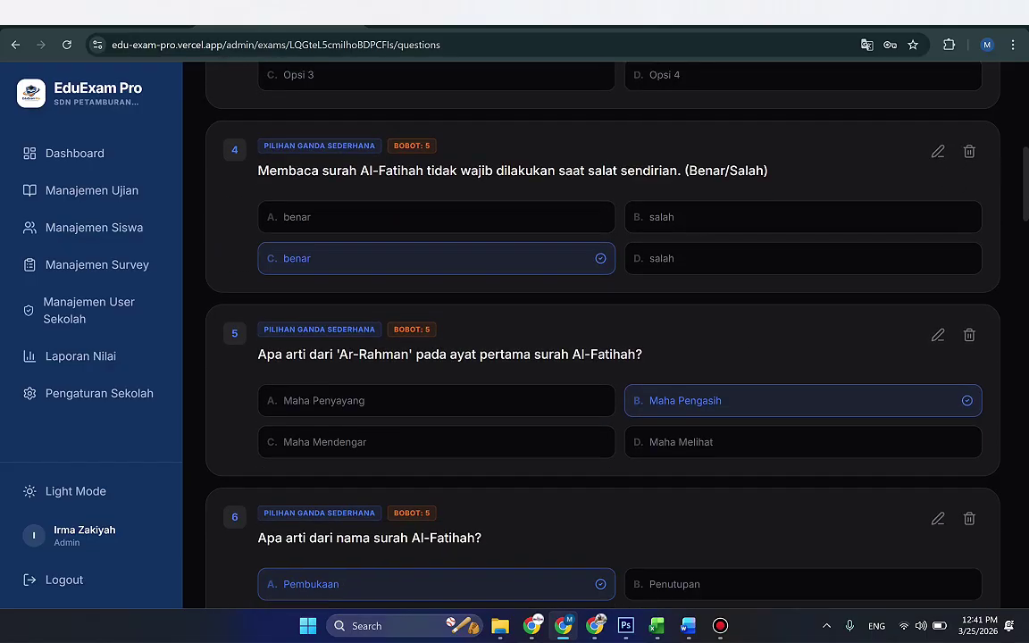
scroll(603, 357, "down", 16)
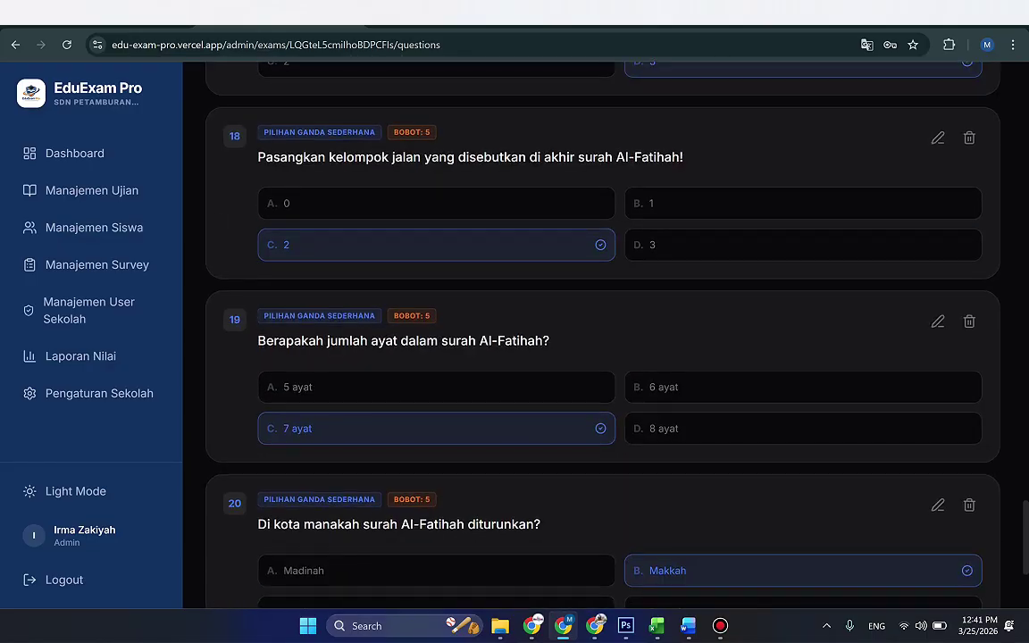
scroll(603, 358, "down", 5)
scroll(602, 357, "up", 5)
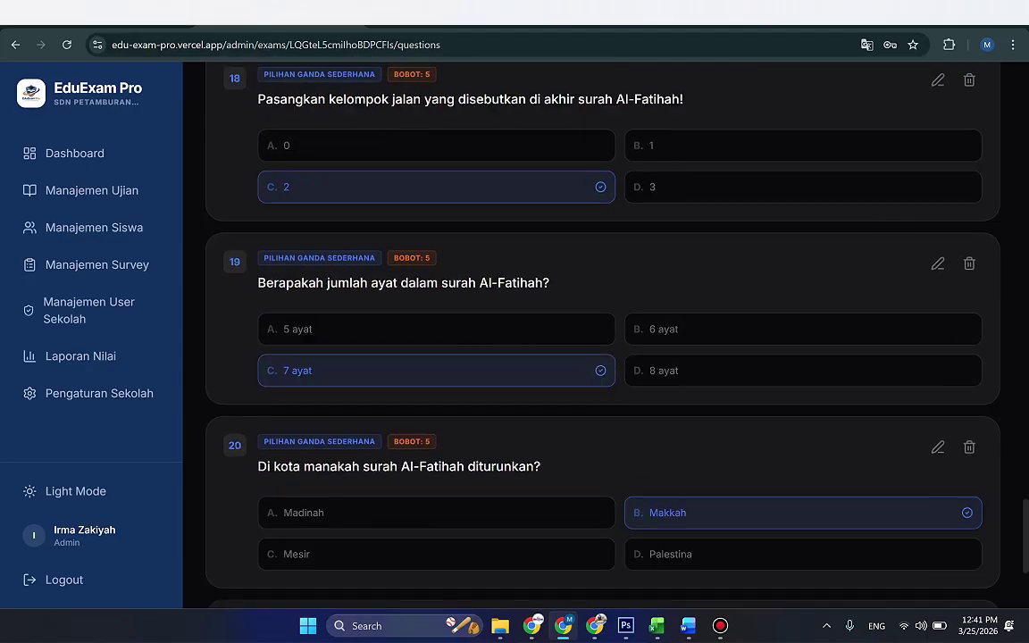
scroll(602, 357, "up", 20)
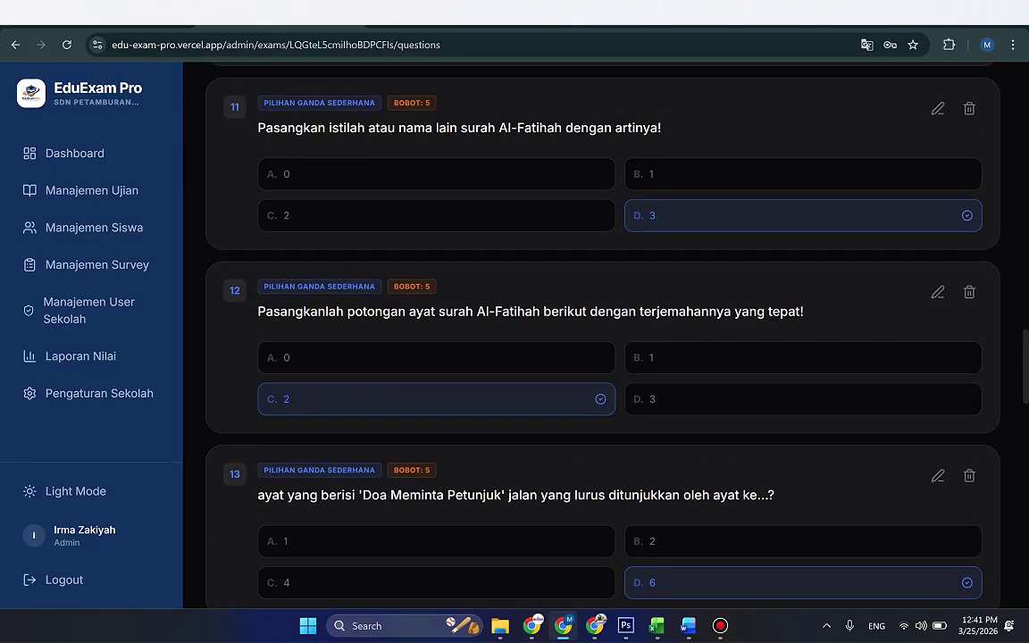
scroll(603, 358, "up", 18)
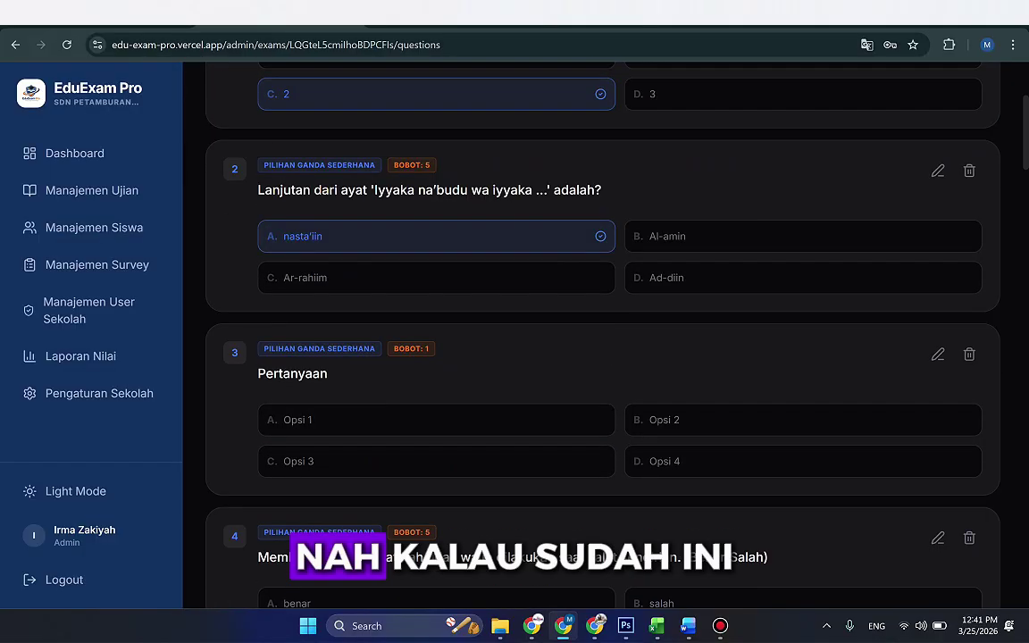
scroll(603, 357, "down", 20)
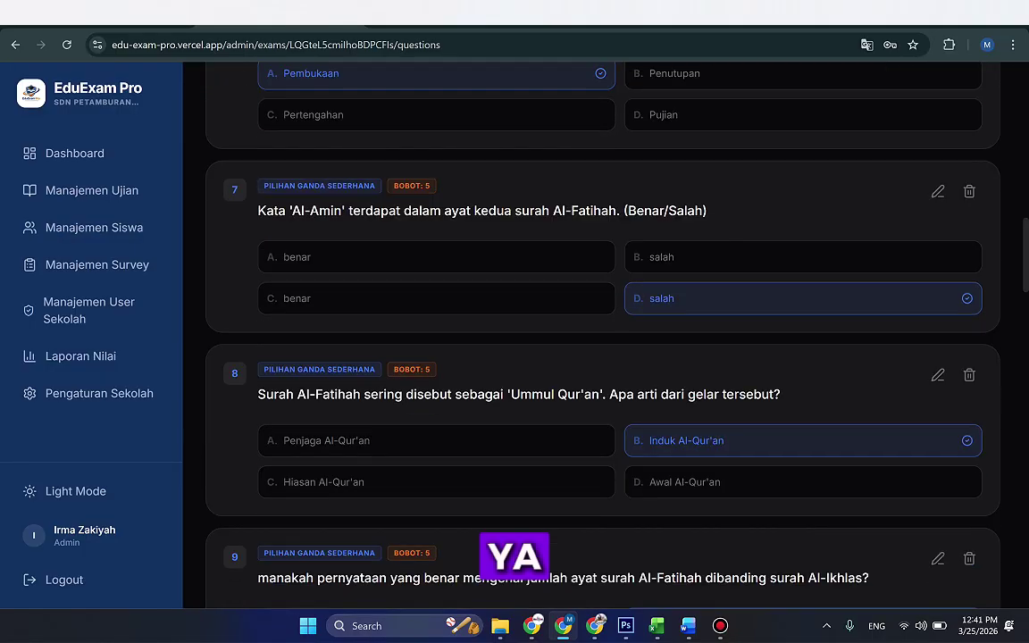
scroll(603, 357, "down", 1)
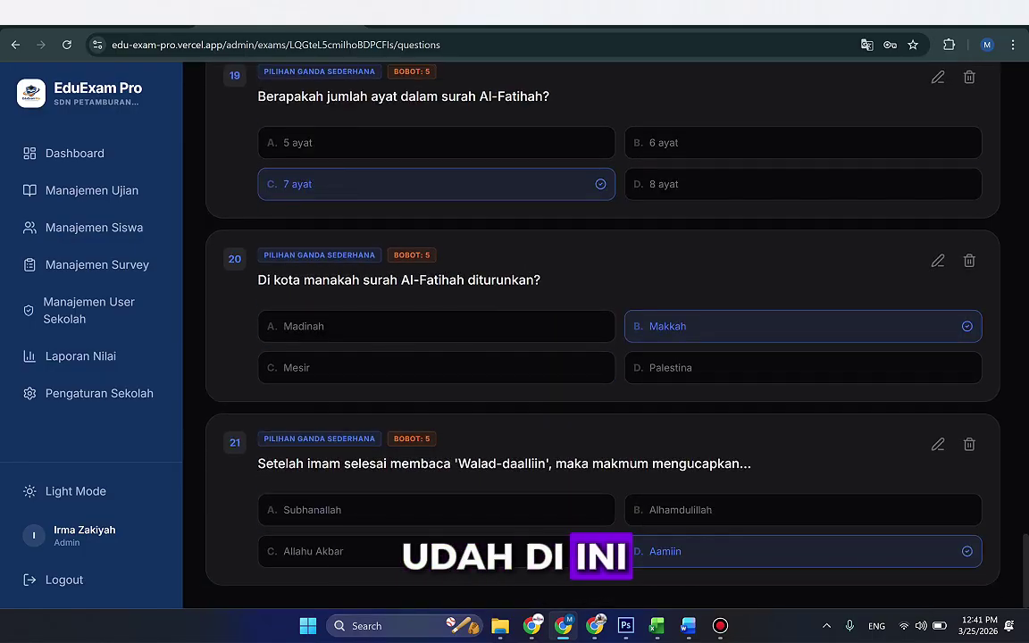
scroll(603, 357, "up", 4)
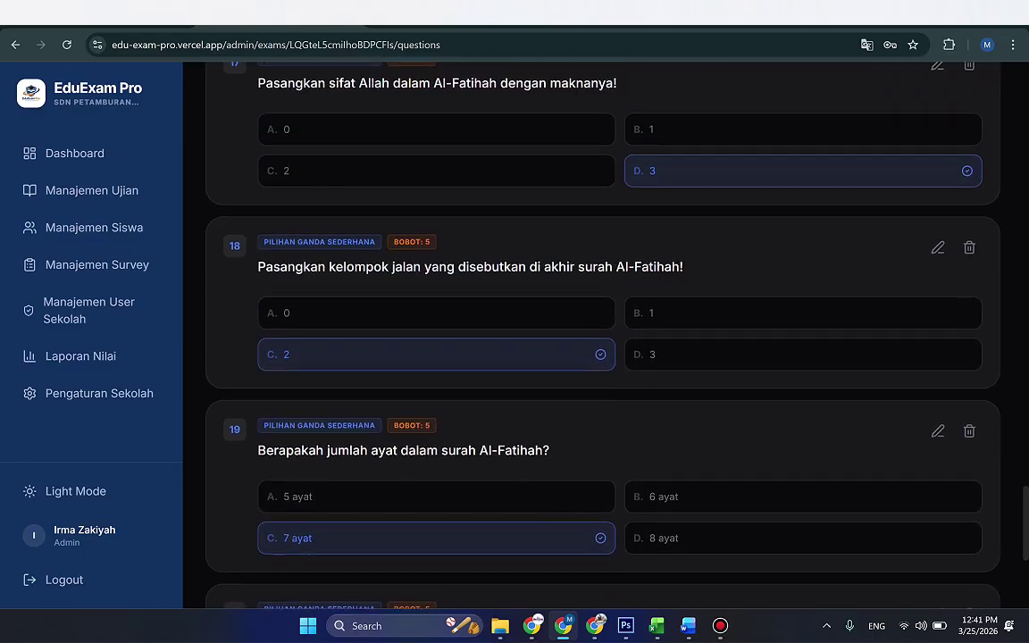
scroll(603, 357, "up", 20)
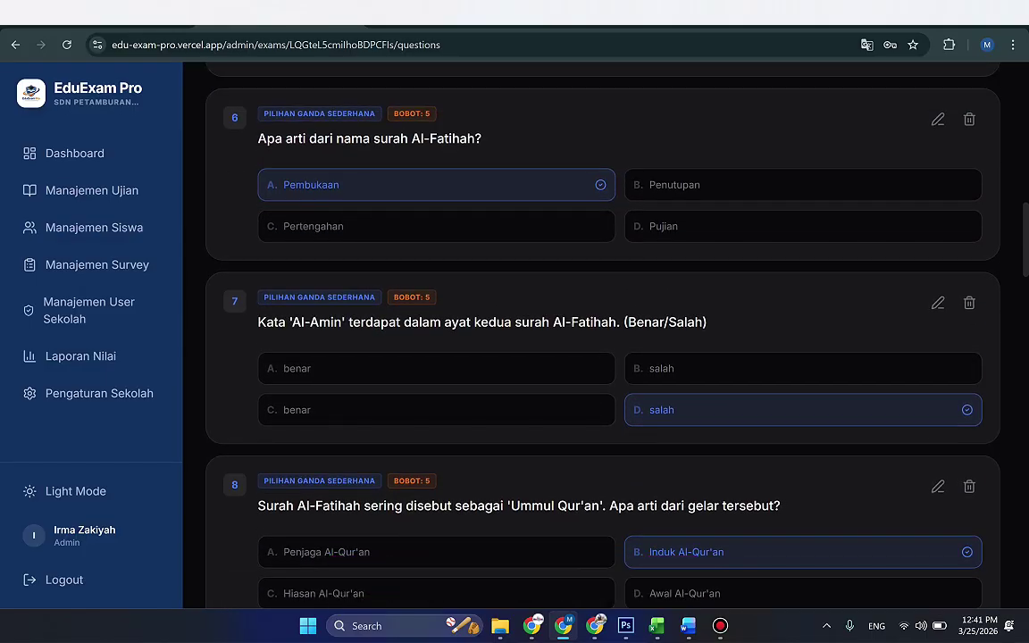
scroll(603, 357, "up", 10)
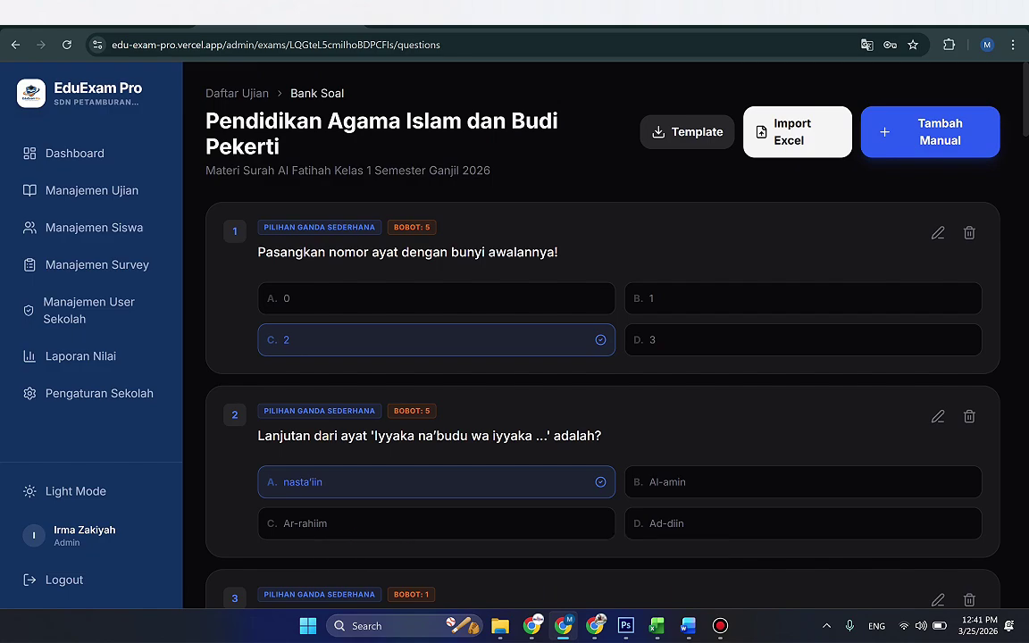
Step: Check the G2:G21 weights and F2's answer index against options C2–E2, then return to EduExam Pro
mouse_move(656, 626)
left_click(586, 551)
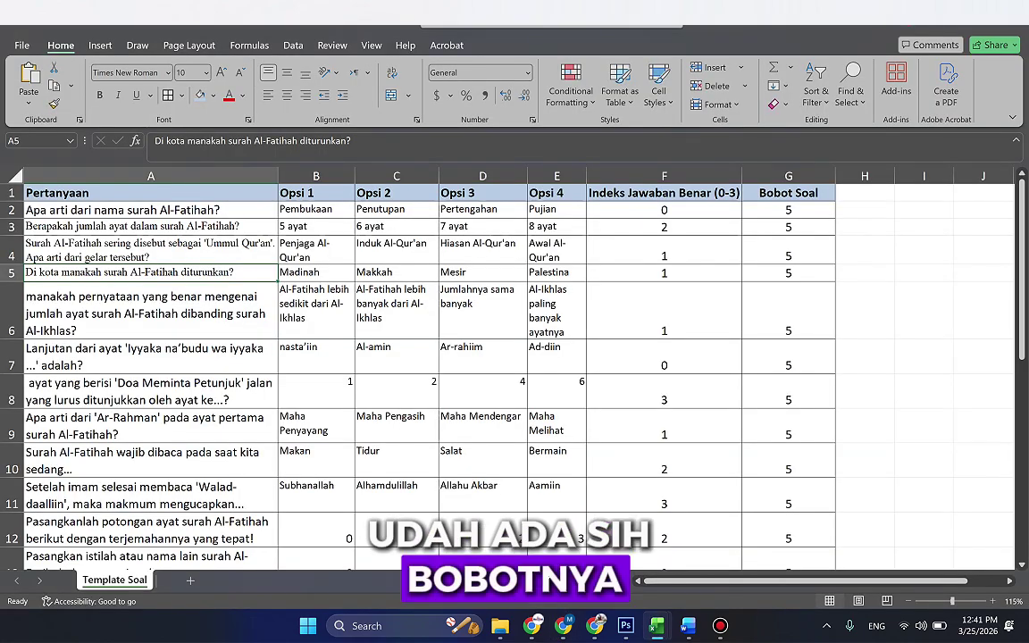
left_click_drag(787, 209, 804, 482)
scroll(804, 483, "up", 4)
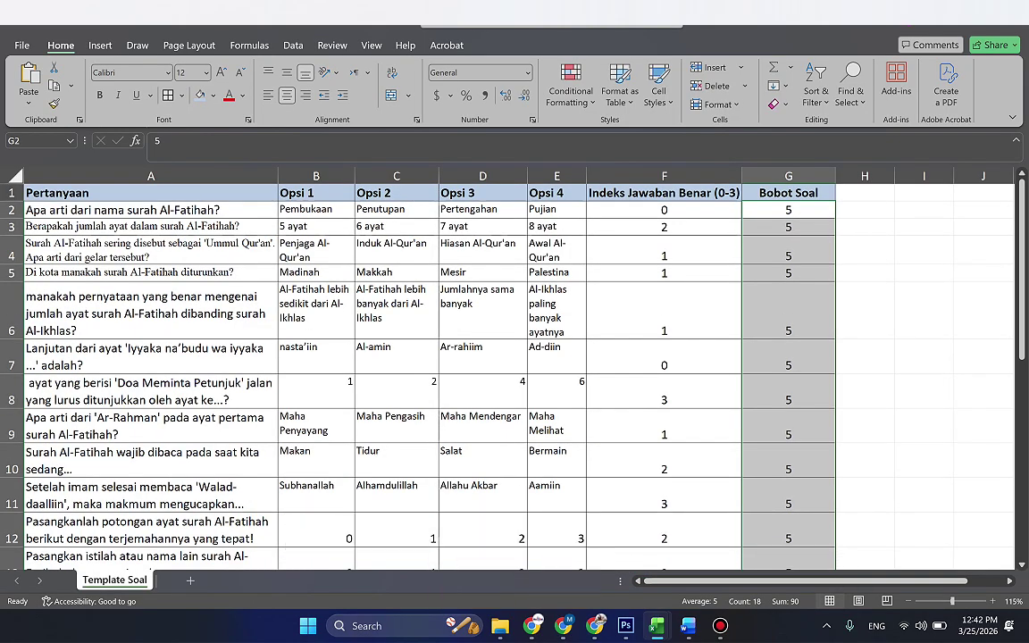
left_click(664, 209)
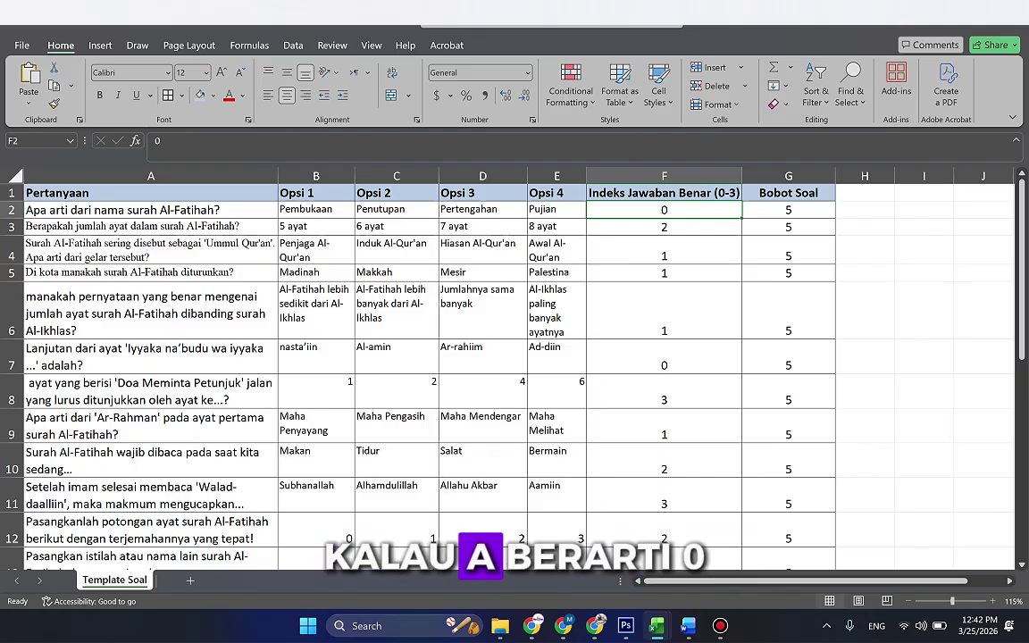
left_click(397, 209)
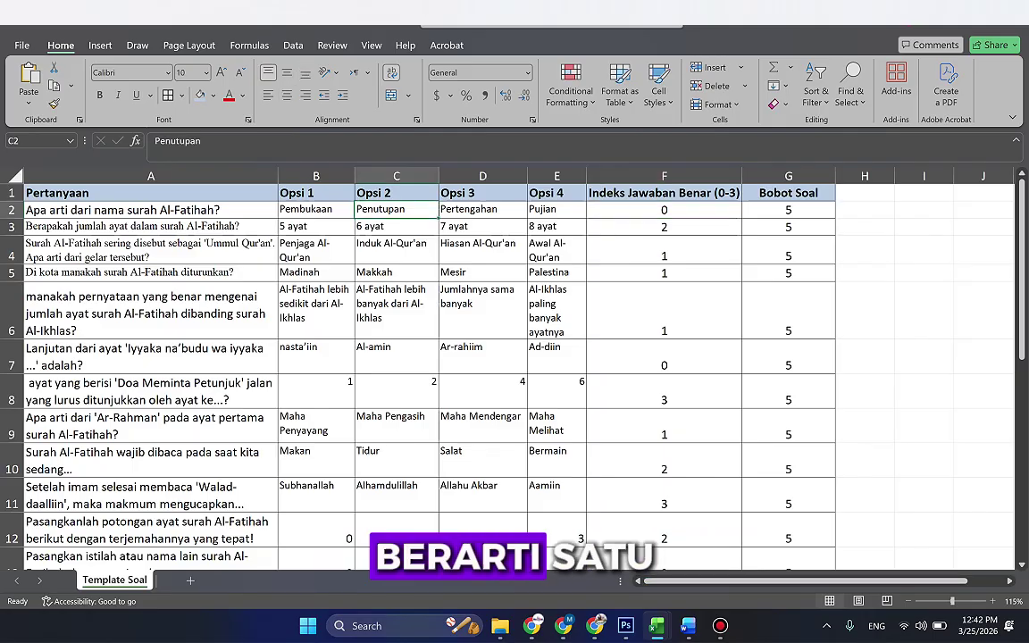
left_click(482, 209)
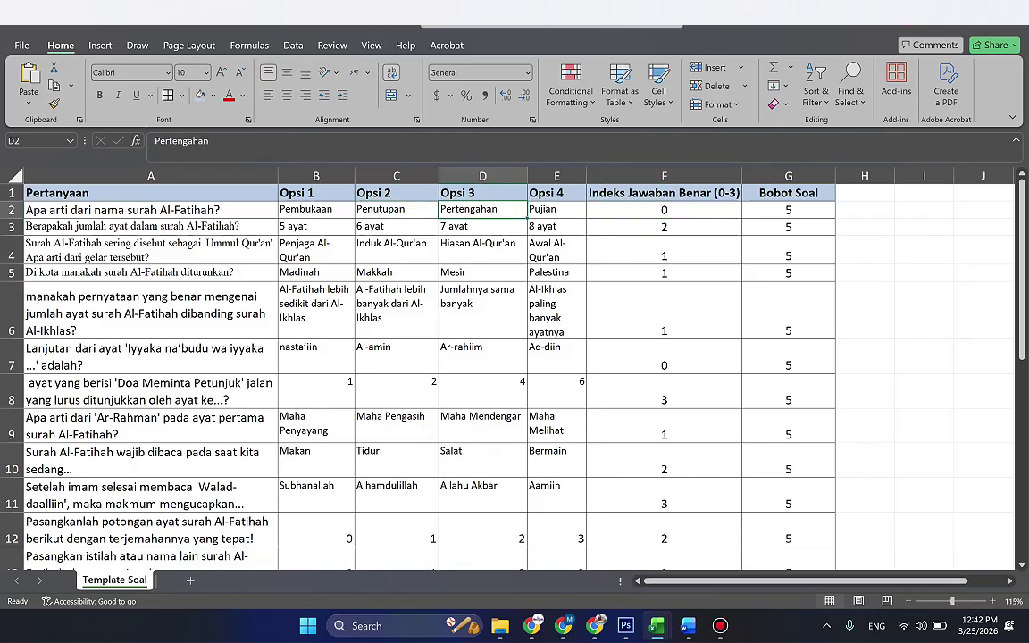
left_click(557, 209)
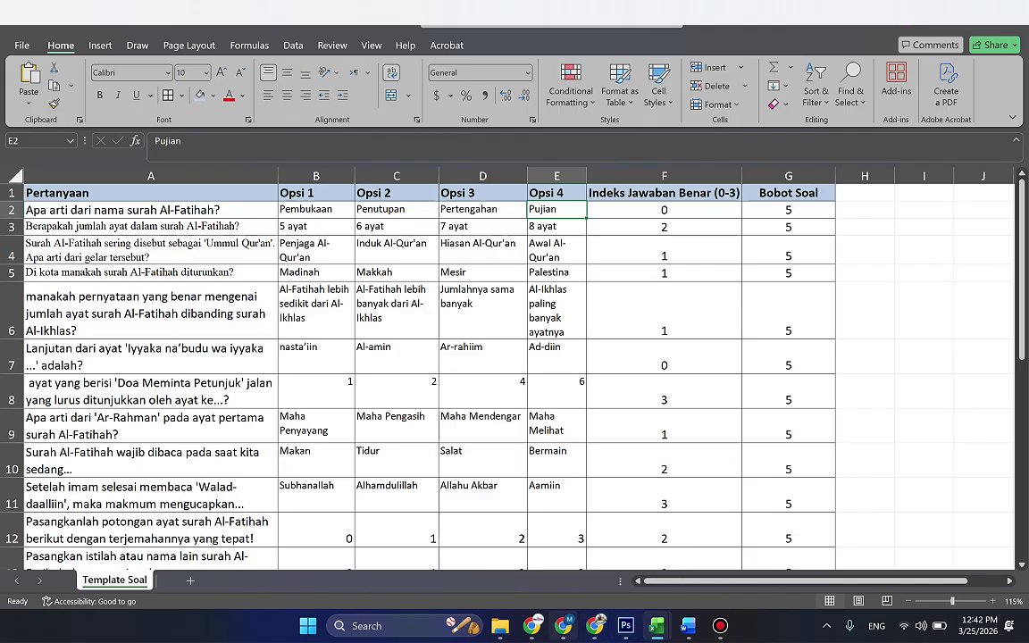
key("alt+Tab")
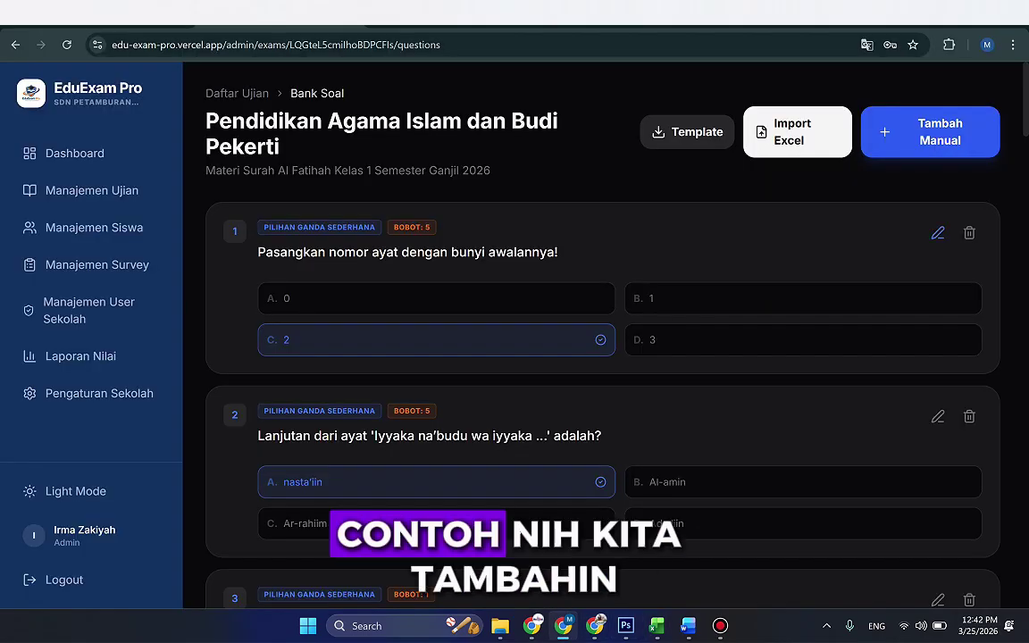
left_click(937, 234)
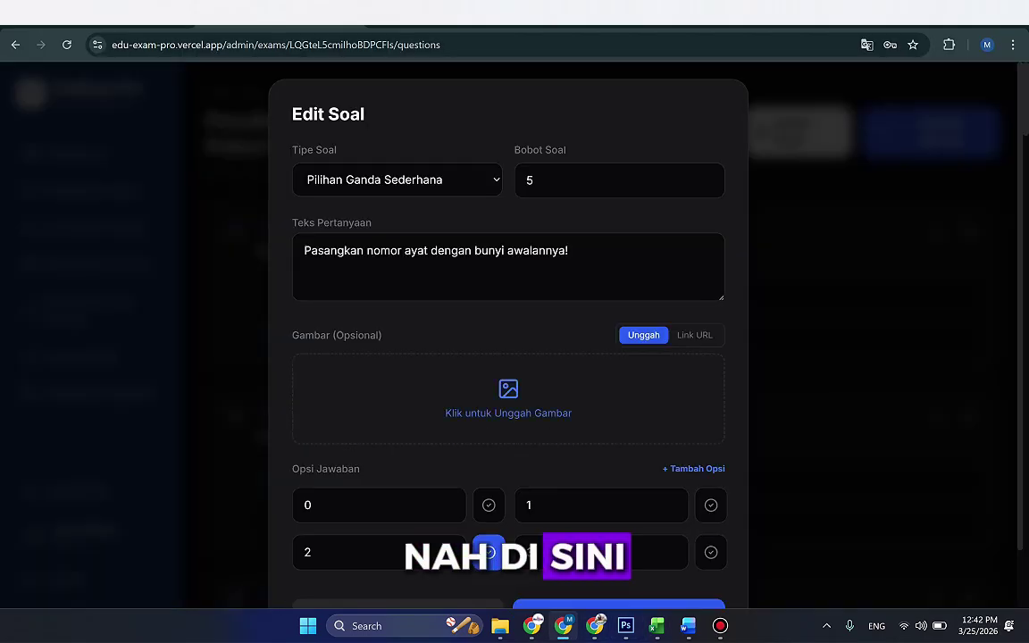
scroll(508, 340, "down", 1)
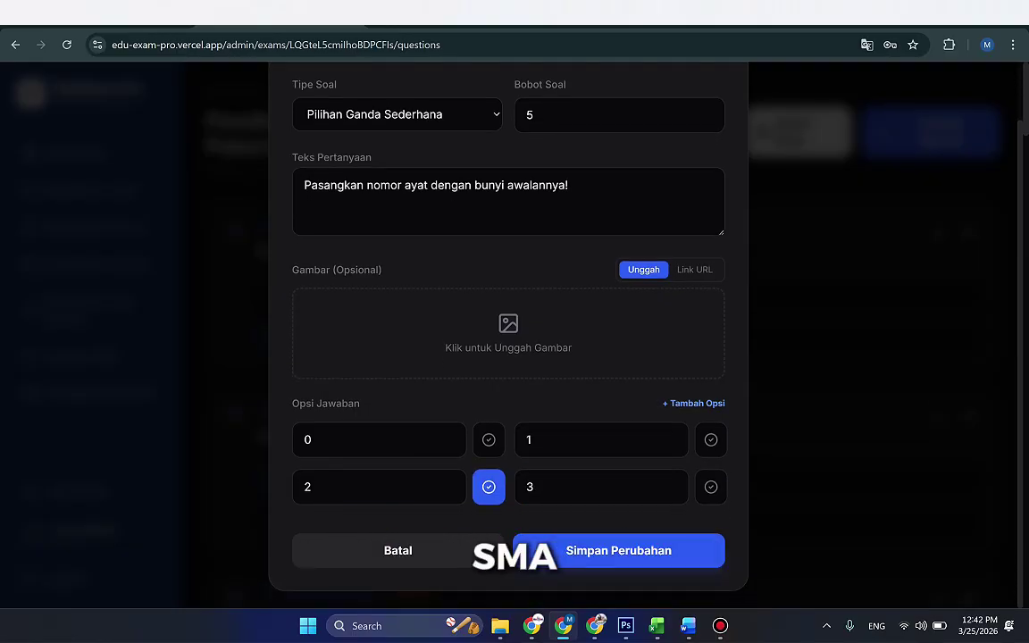
left_click(693, 403)
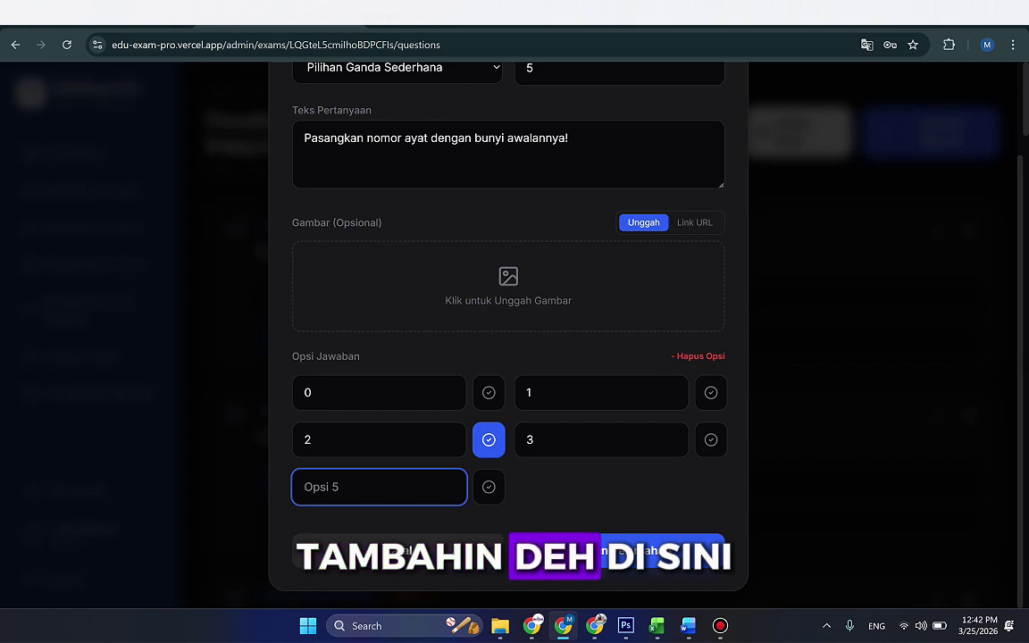
left_click(700, 356)
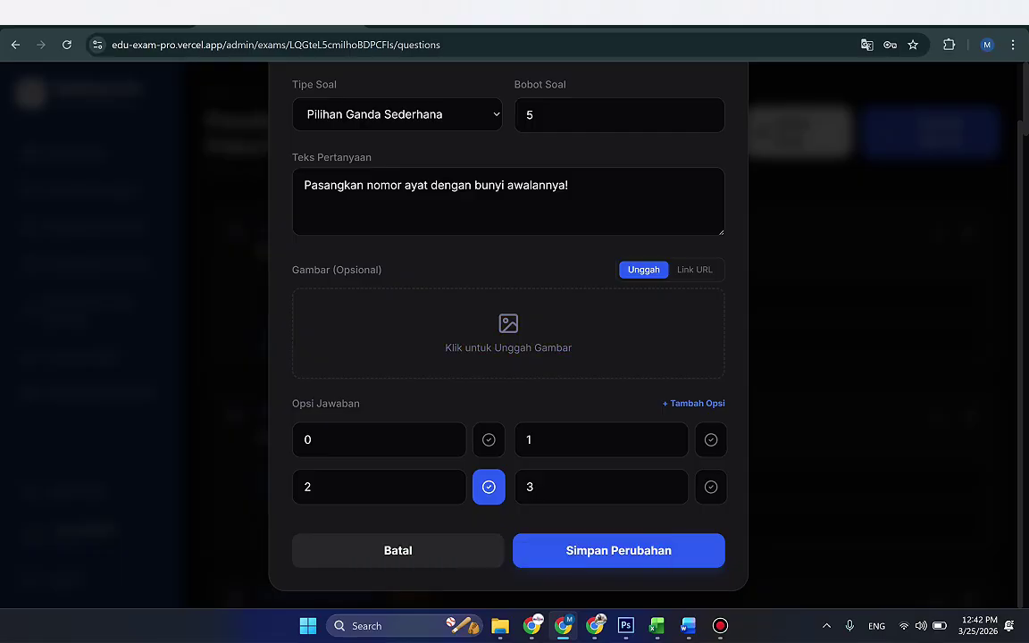
left_click(694, 269)
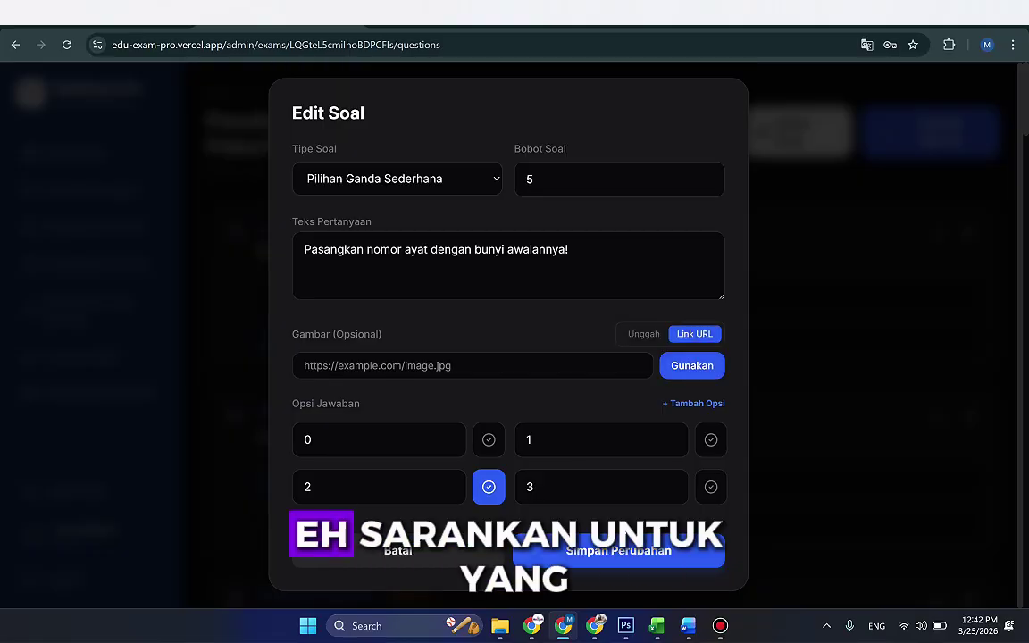
key("Escape")
scroll(604, 357, "down", 2)
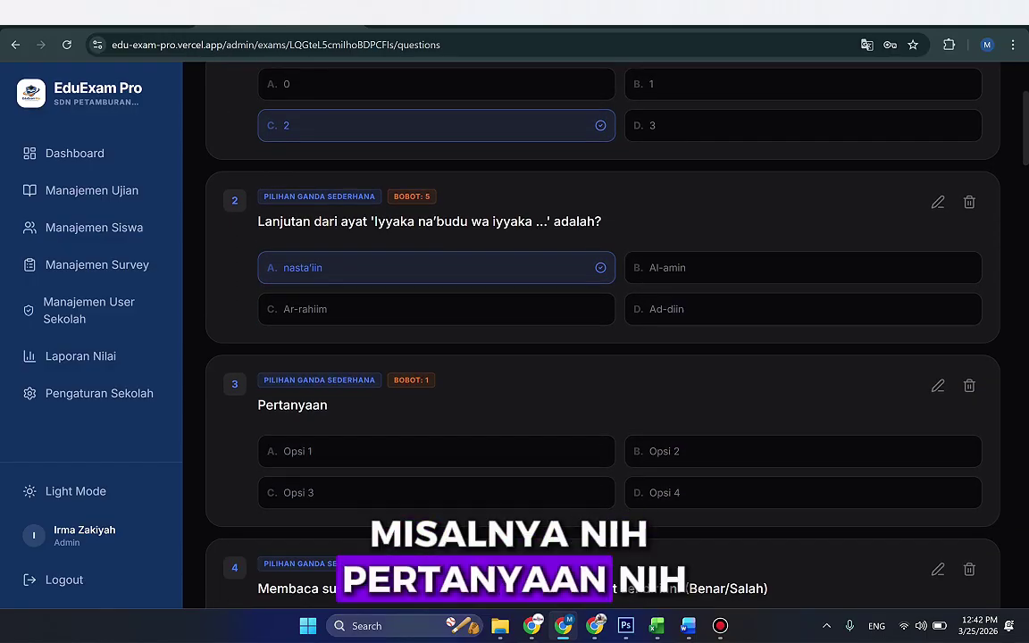
Step: Delete placeholder question 3, then edit question 19 with Upload chosen as image source
left_click(969, 385)
left_click(576, 427)
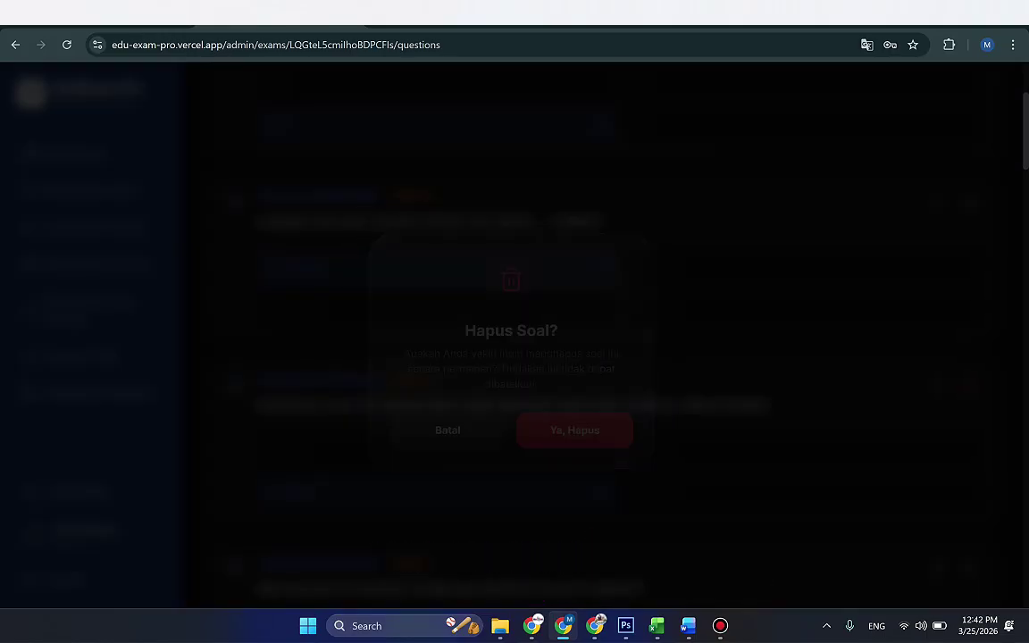
scroll(603, 357, "down", 20)
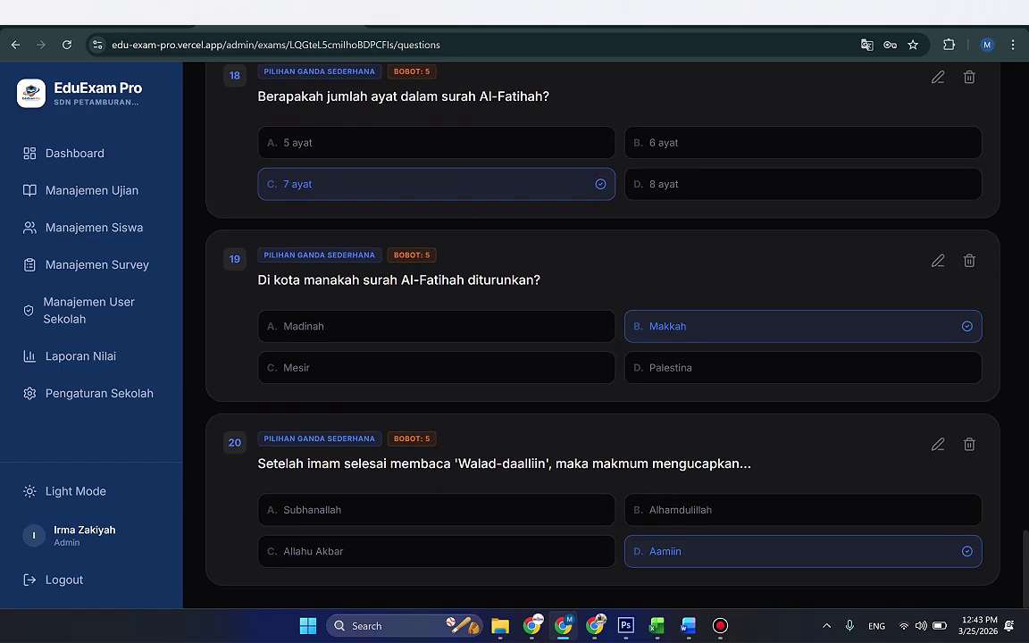
left_click_drag(267, 280, 527, 280)
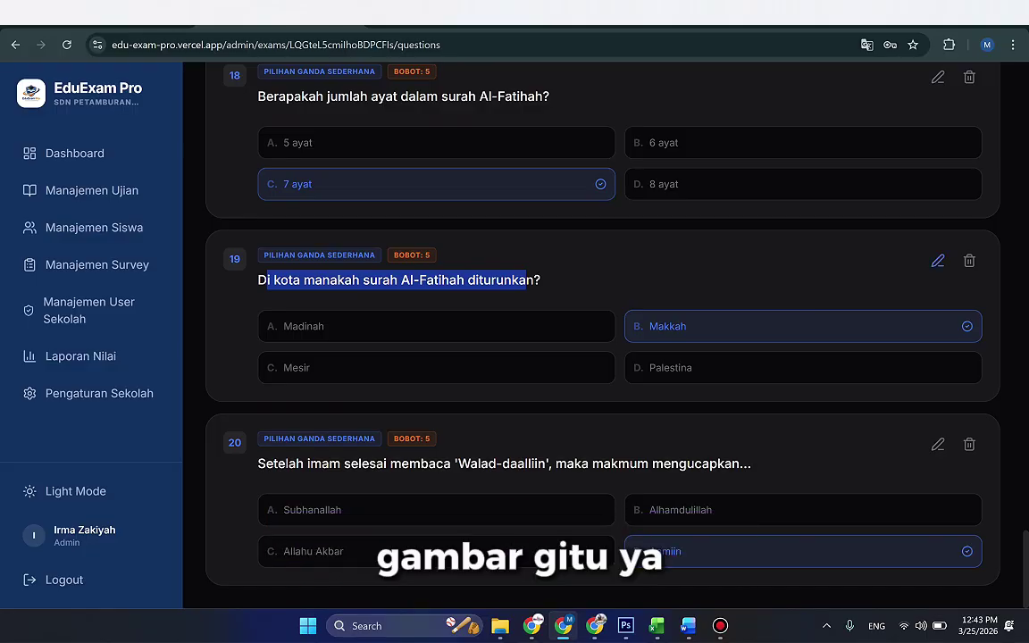
left_click(937, 261)
left_click(643, 335)
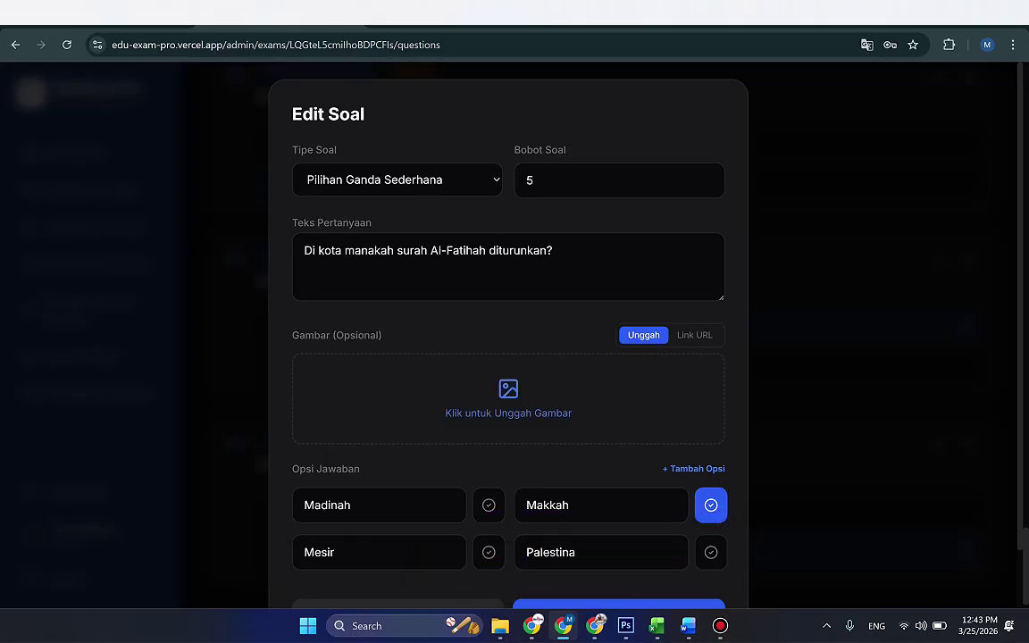
Step: Switch question 19's image to Link URL and copy the Mecca photo's Drive share link
left_click(694, 335)
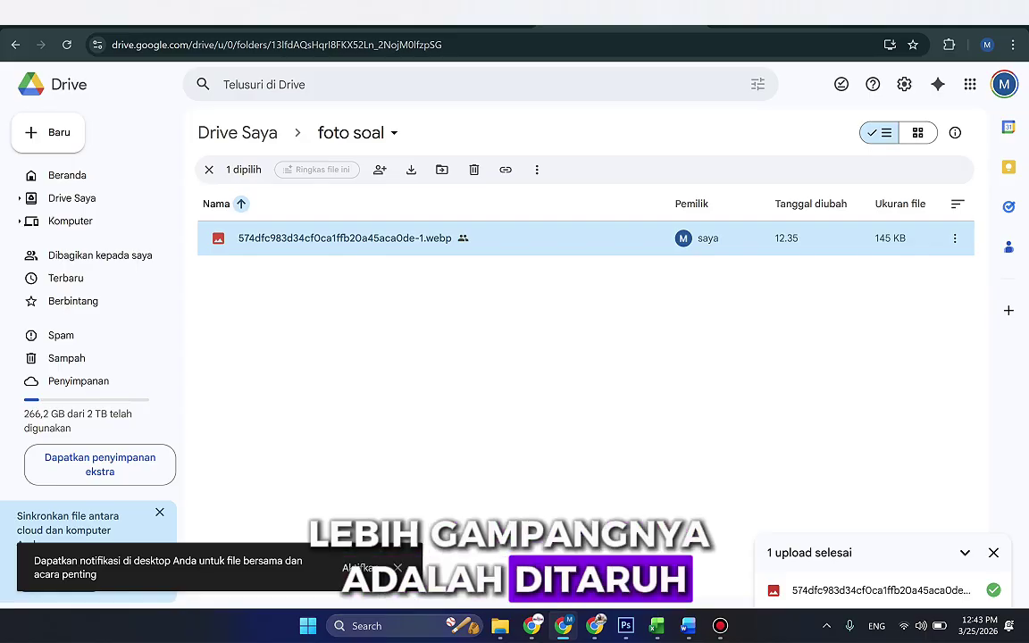
key("Return")
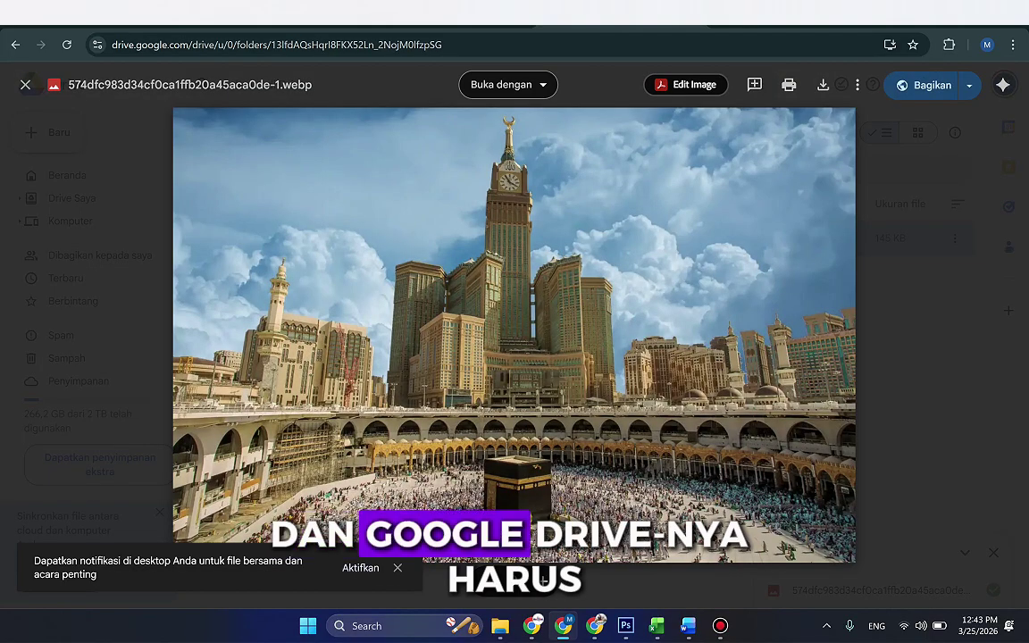
left_click(929, 85)
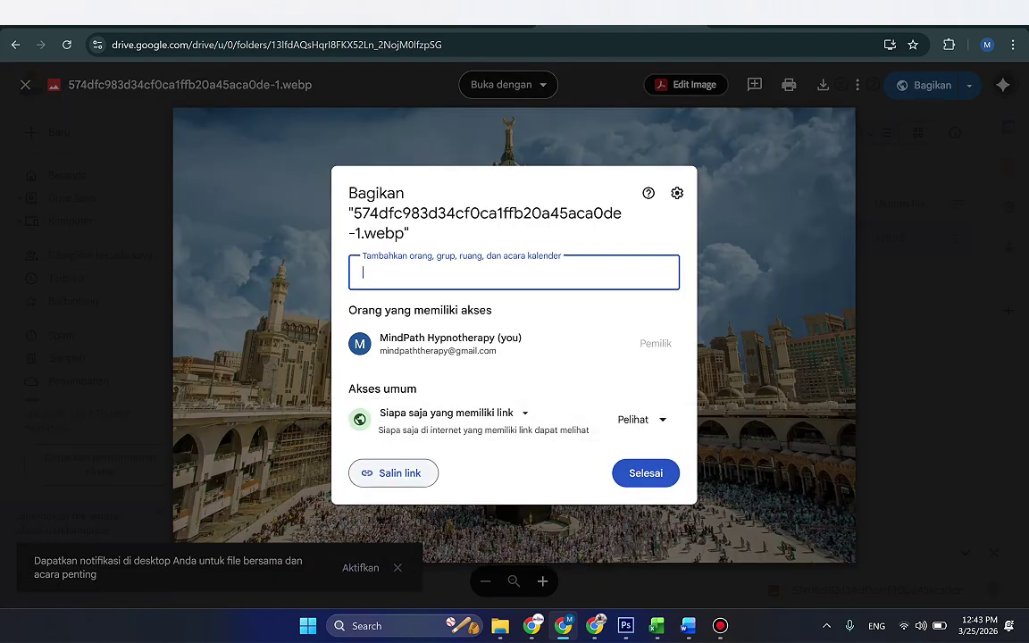
left_click(393, 472)
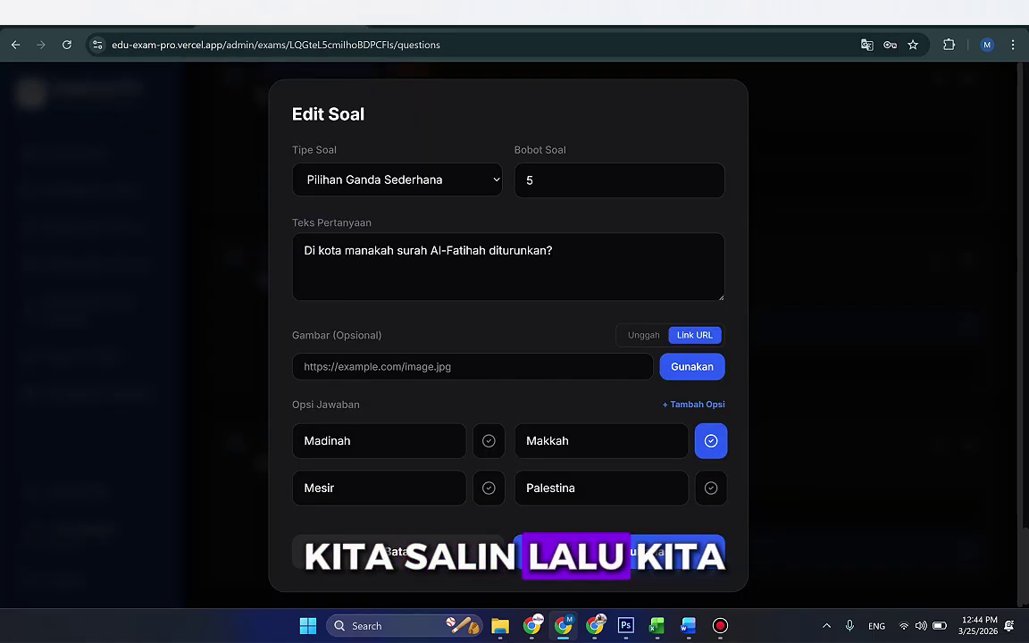
Step: Paste the copied Drive photo link as question 19's image URL and apply it
left_click(574, 365)
right_click(575, 364)
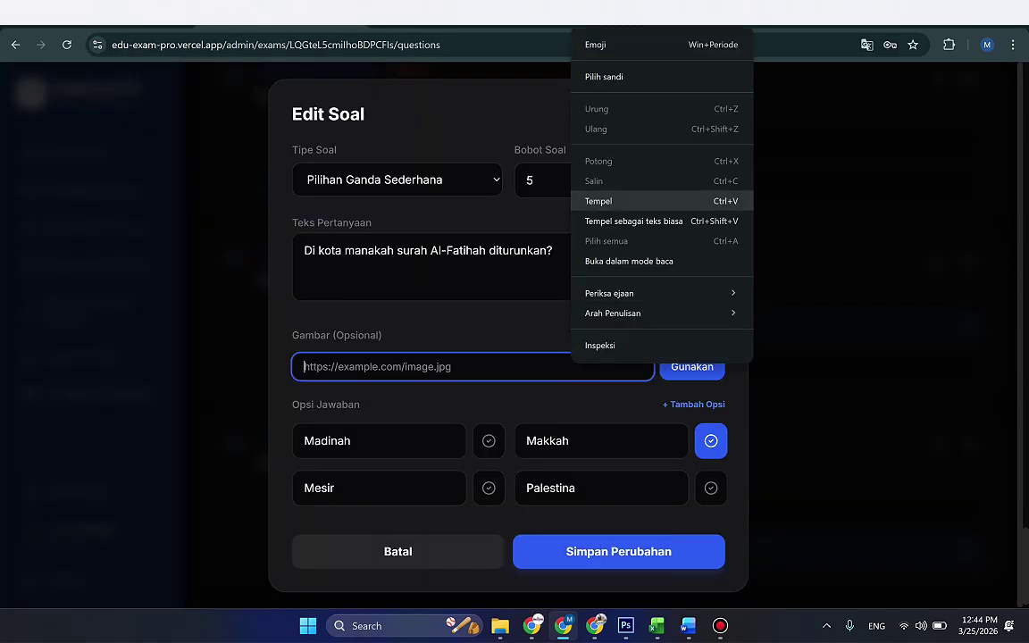
left_click(608, 200)
key("Return")
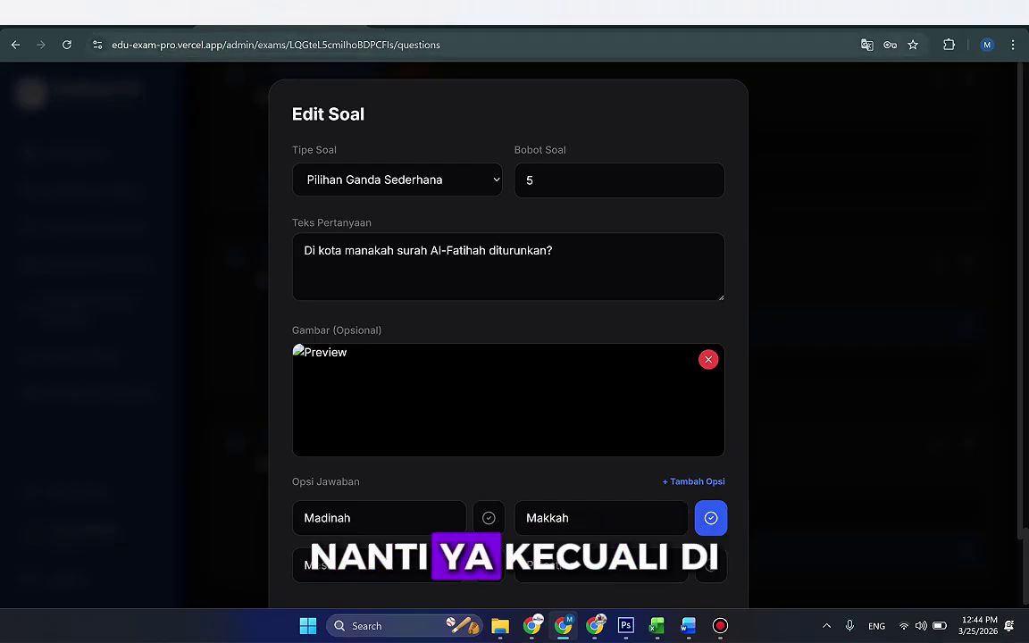
key("ctrl+t")
Step: Search Google for 'mekah' and scroll through the results
type("google.com")
key("Return")
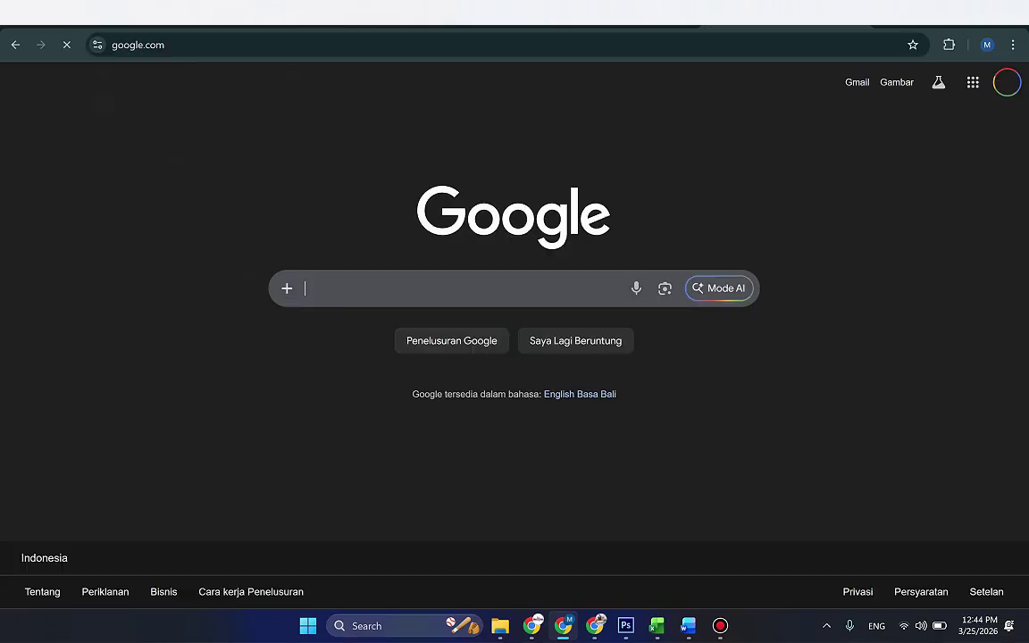
type("mekah")
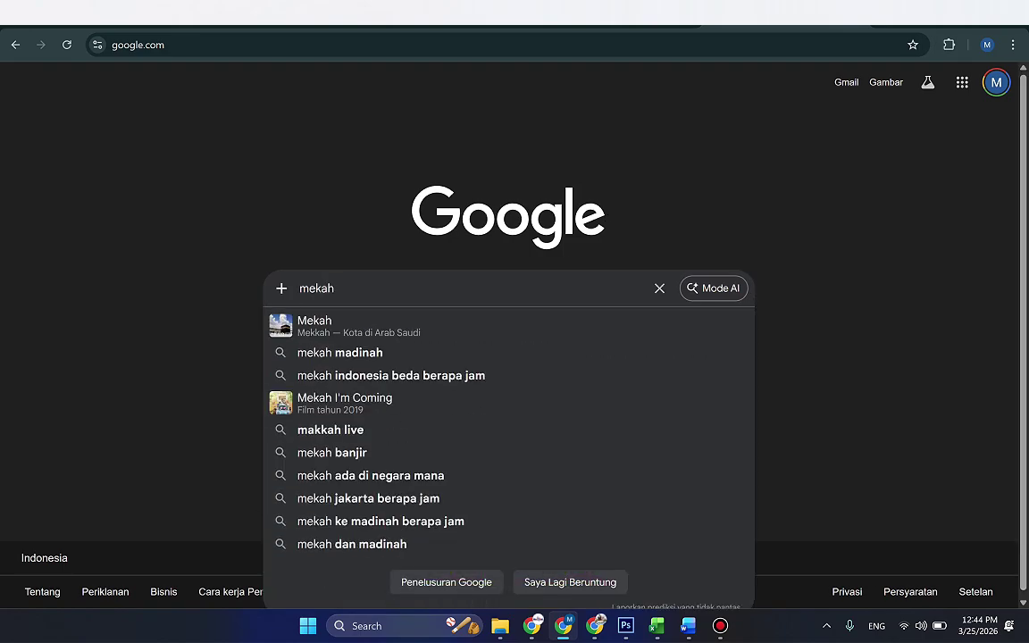
key("Return")
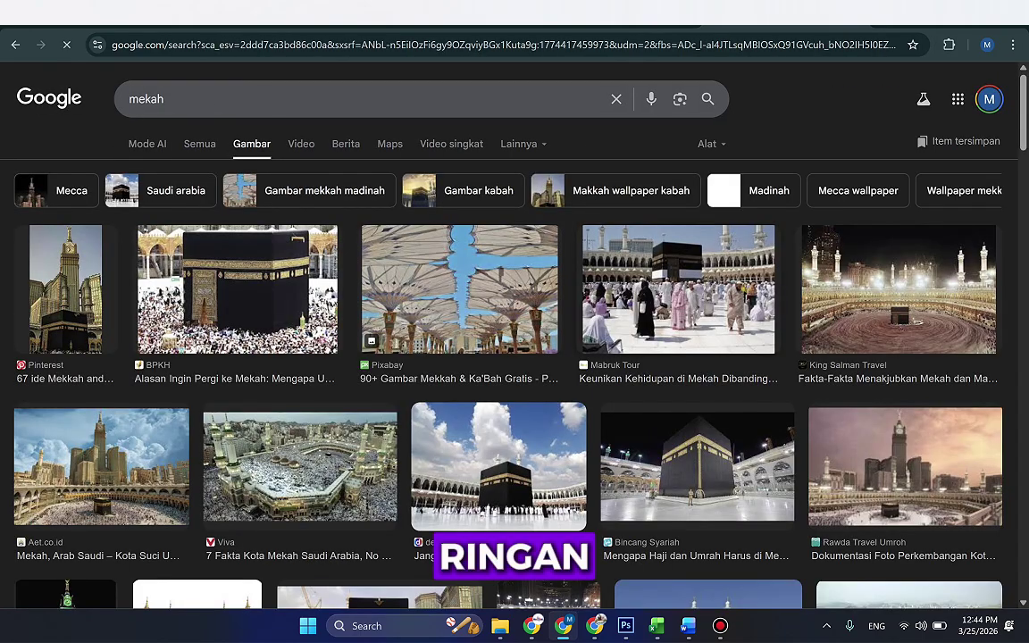
scroll(498, 252, "down", 3)
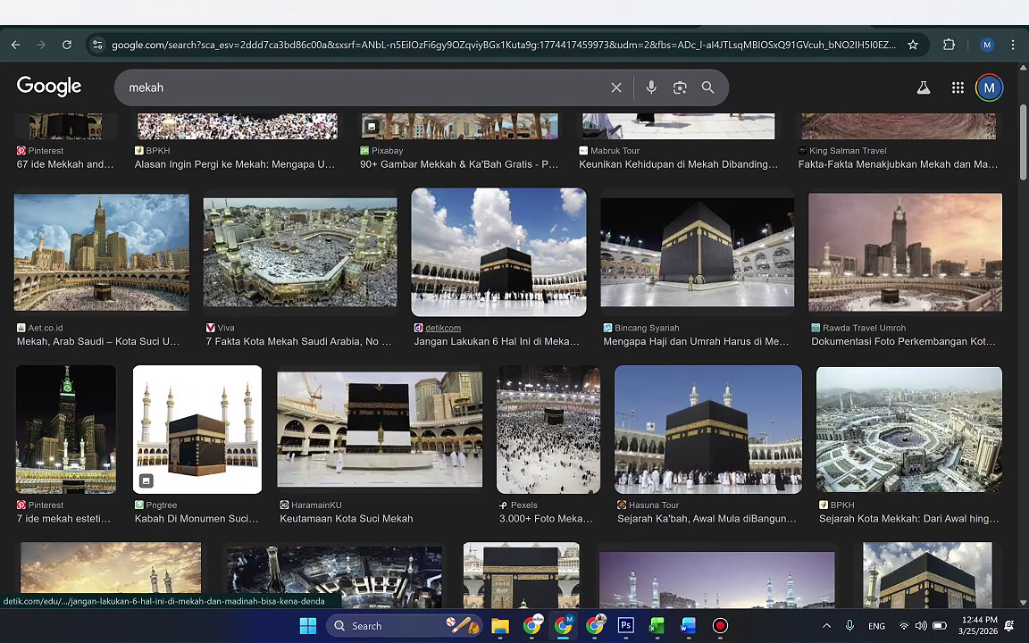
Step: Open the Hasuna Tour Kaaba photo in its own tab and copy its image address
left_click(708, 429)
right_click(760, 229)
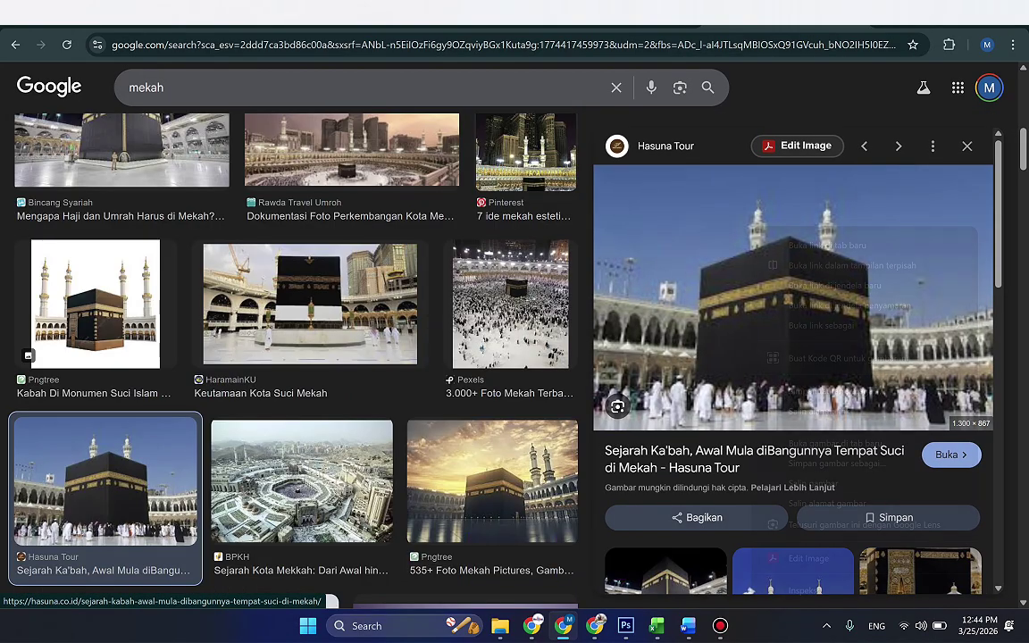
left_click(822, 441)
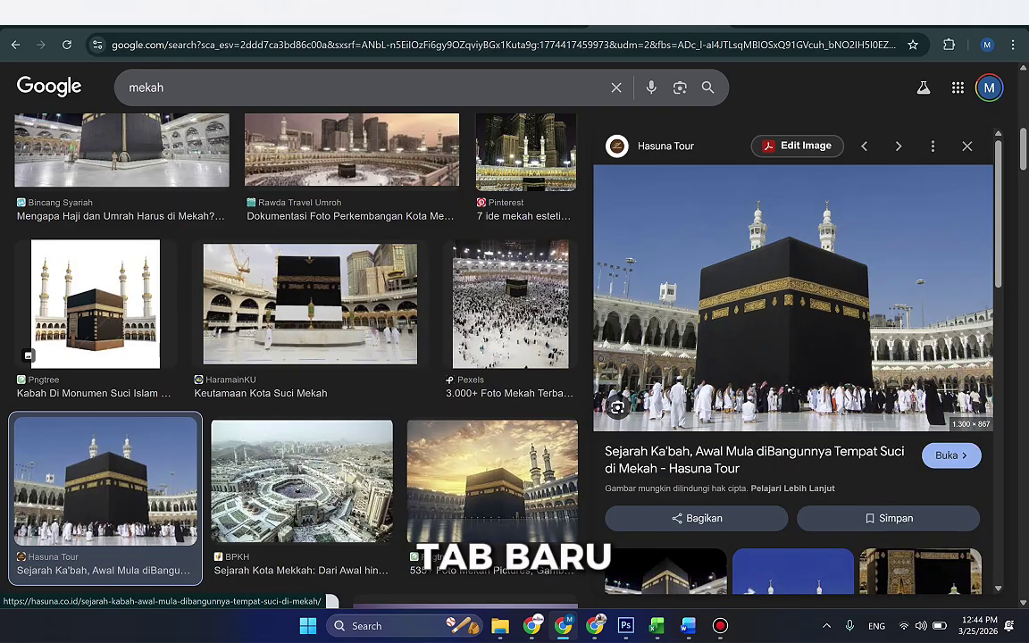
key("ctrl+l")
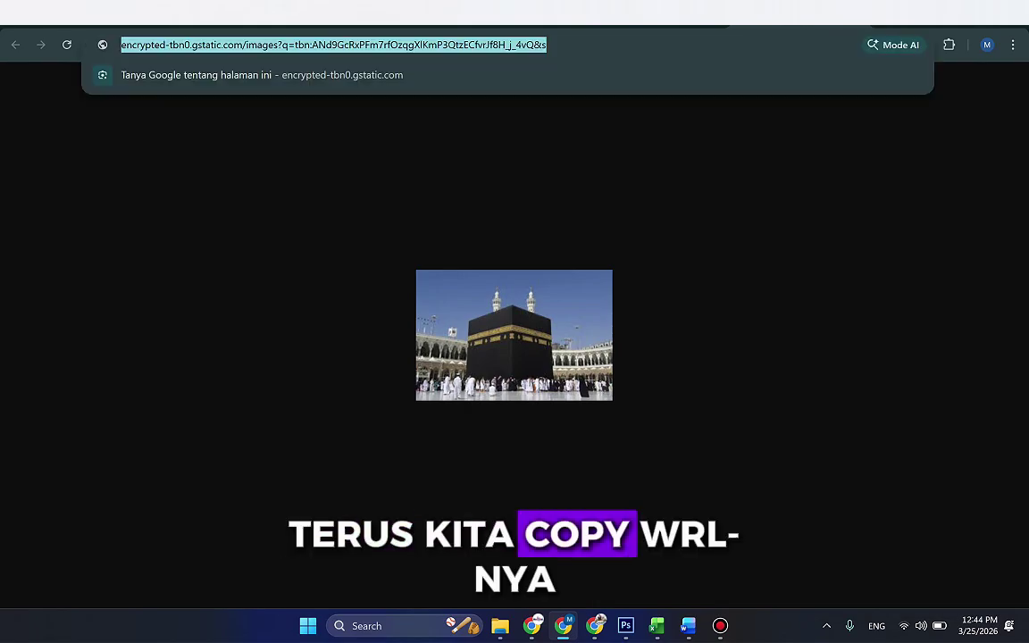
key("ctrl+Tab")
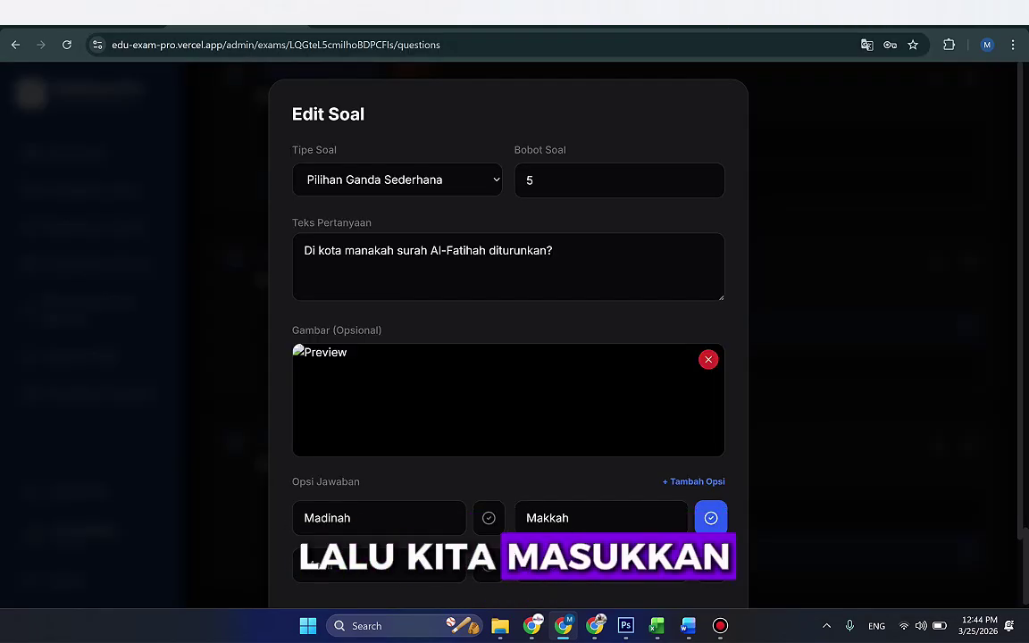
Step: Paste the gstatic Kaaba image URL into question 19's Gambar (Opsional) field and save the changes
left_click(472, 367)
key("ctrl+v")
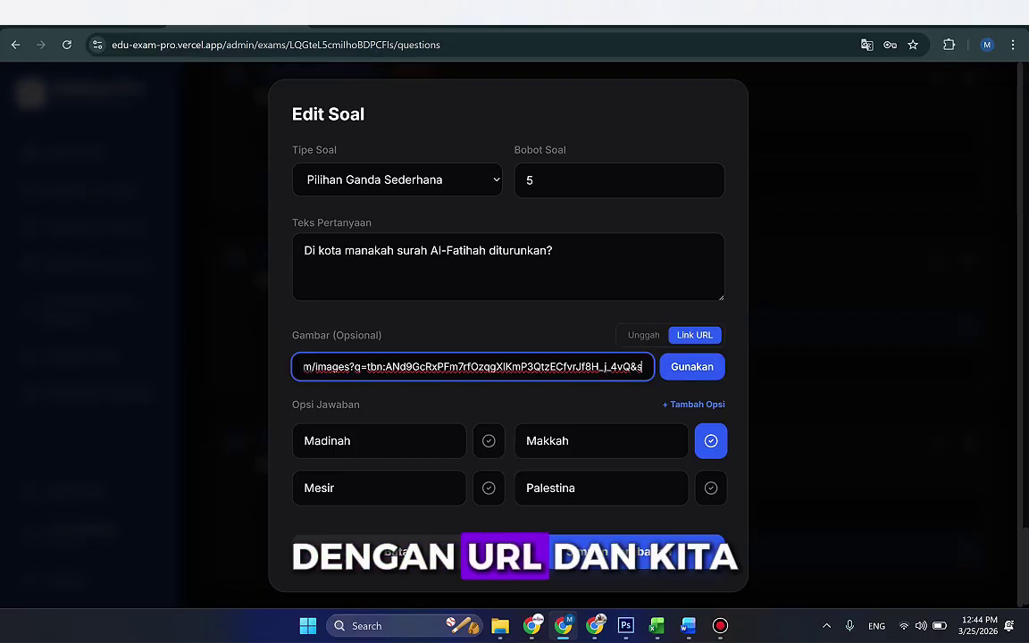
key("Return")
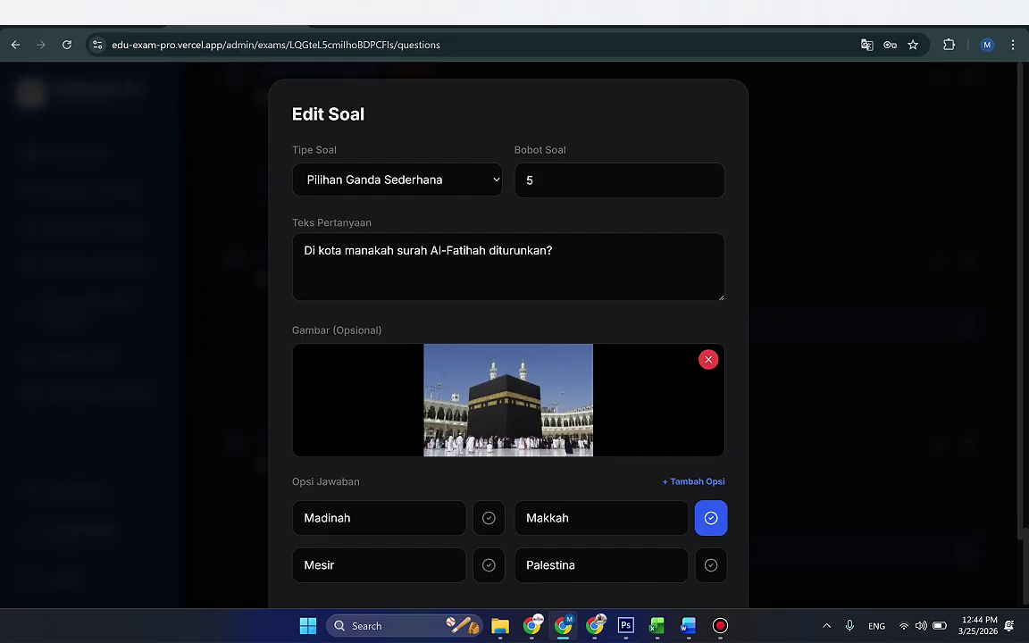
scroll(508, 330, "down", 2)
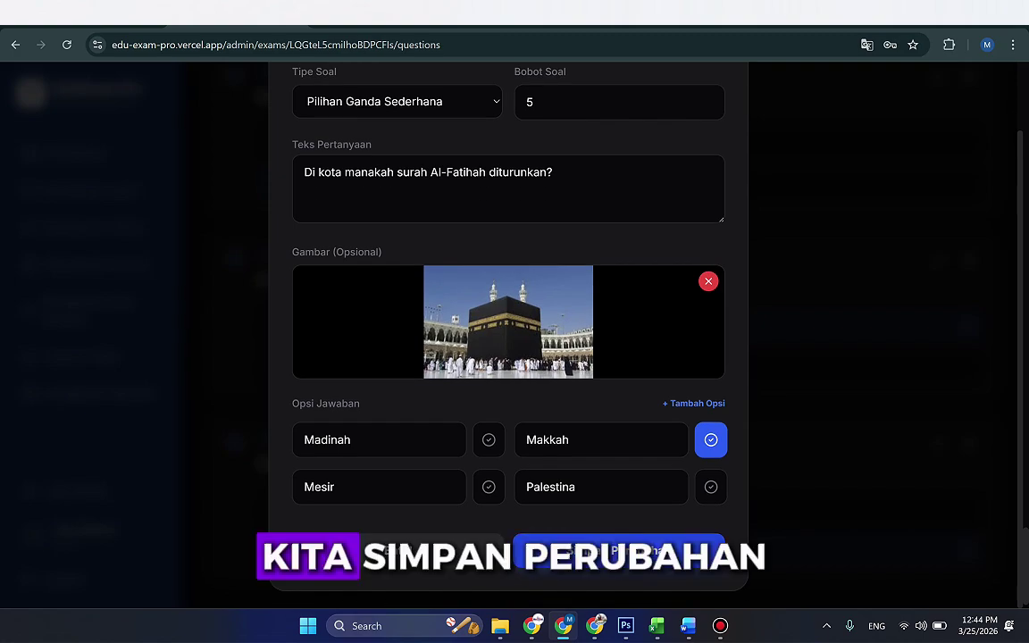
left_click(643, 556)
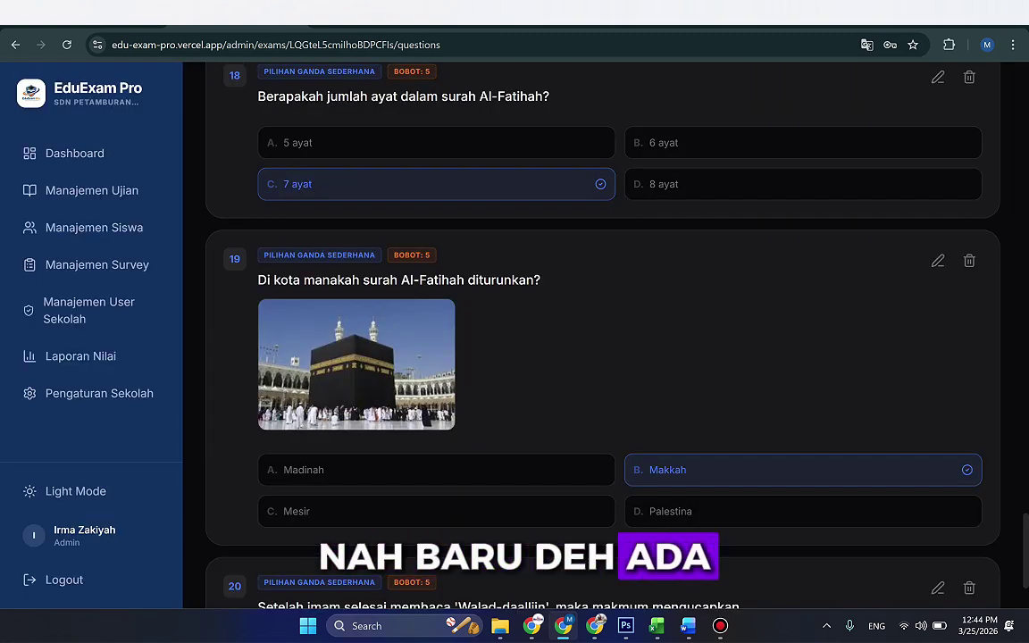
scroll(603, 339, "down", 2)
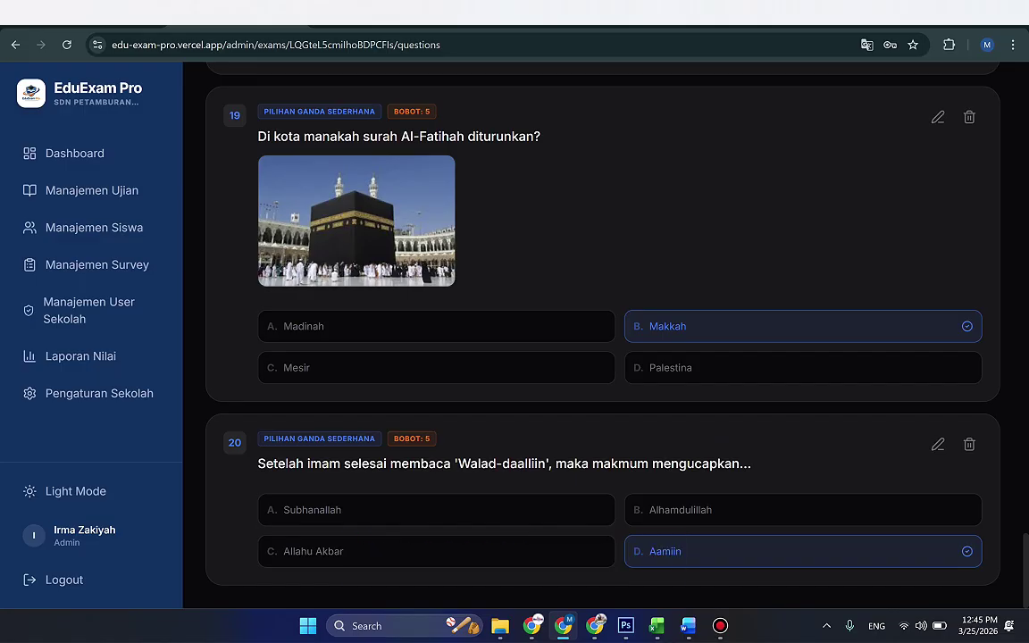
Step: Edit question 17 on the Al-Fatihah paths and change its type to Menjodohkan (Matching)
scroll(603, 340, "up", 5)
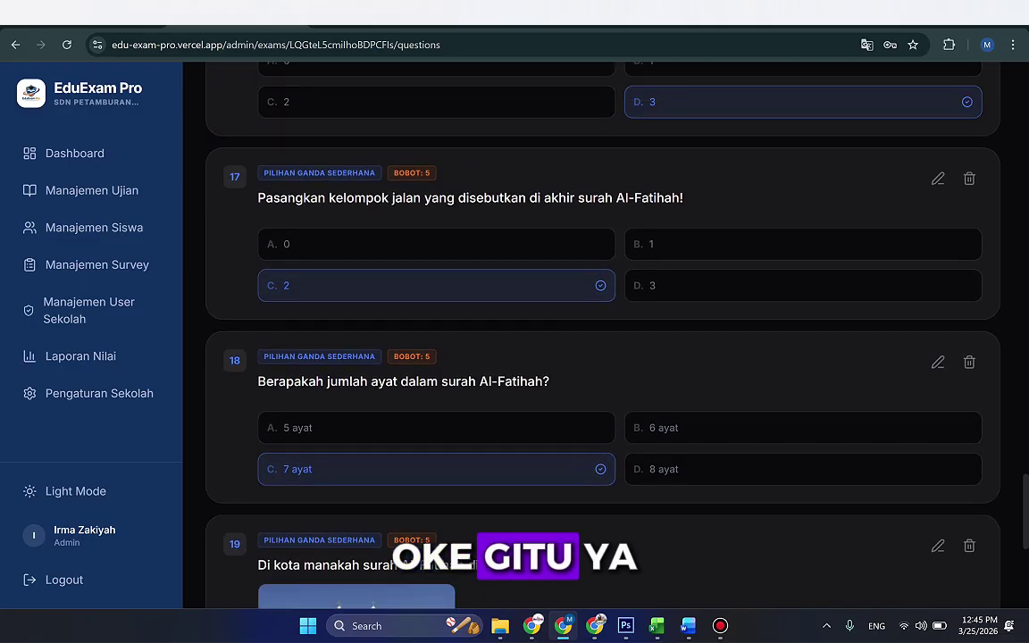
scroll(603, 339, "up", 4)
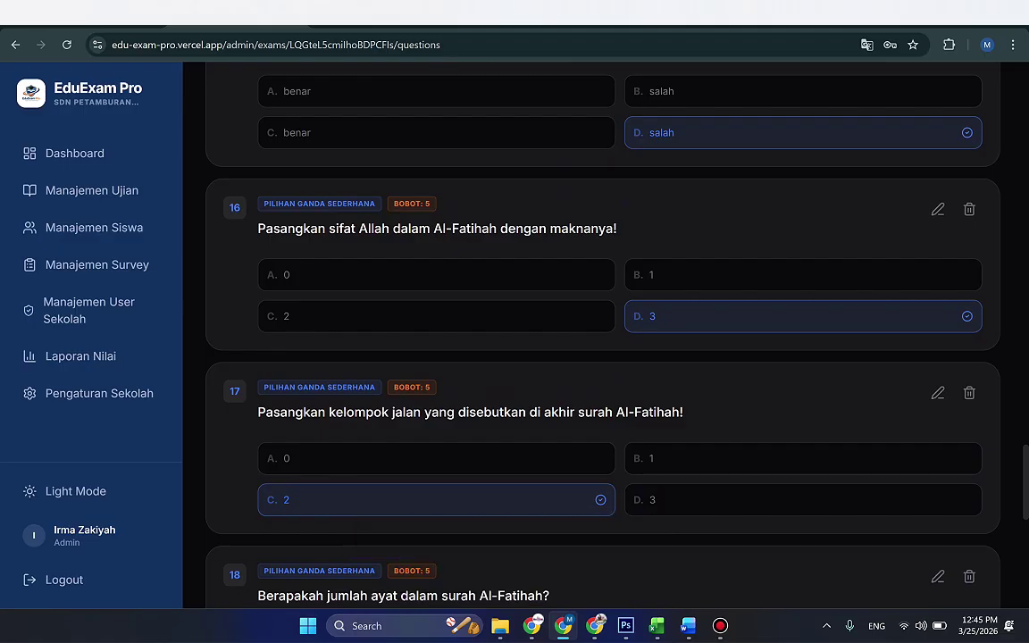
left_click(937, 393)
left_click(396, 180)
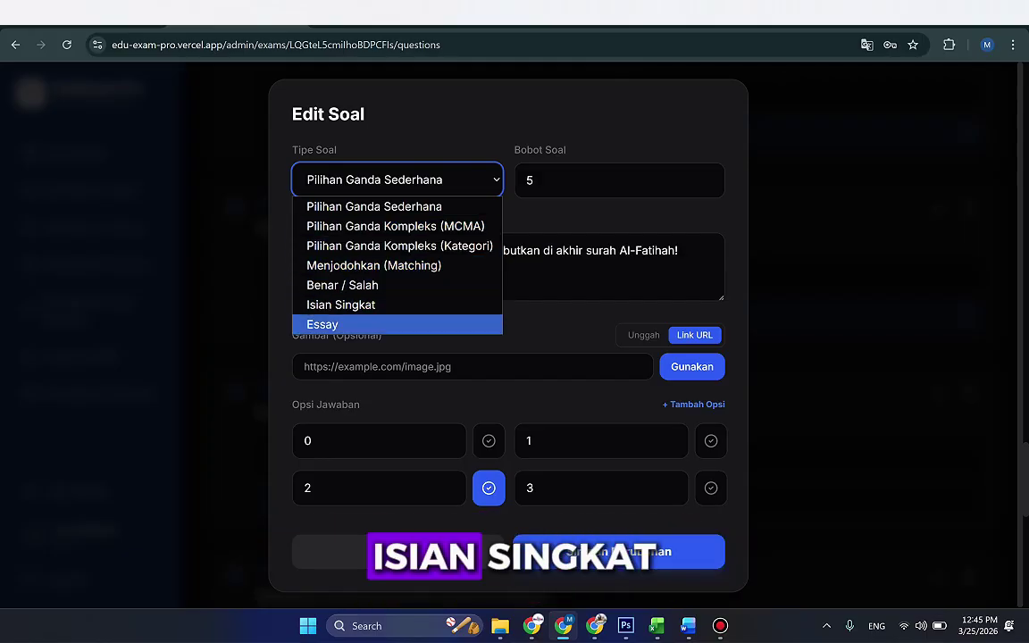
key("Escape")
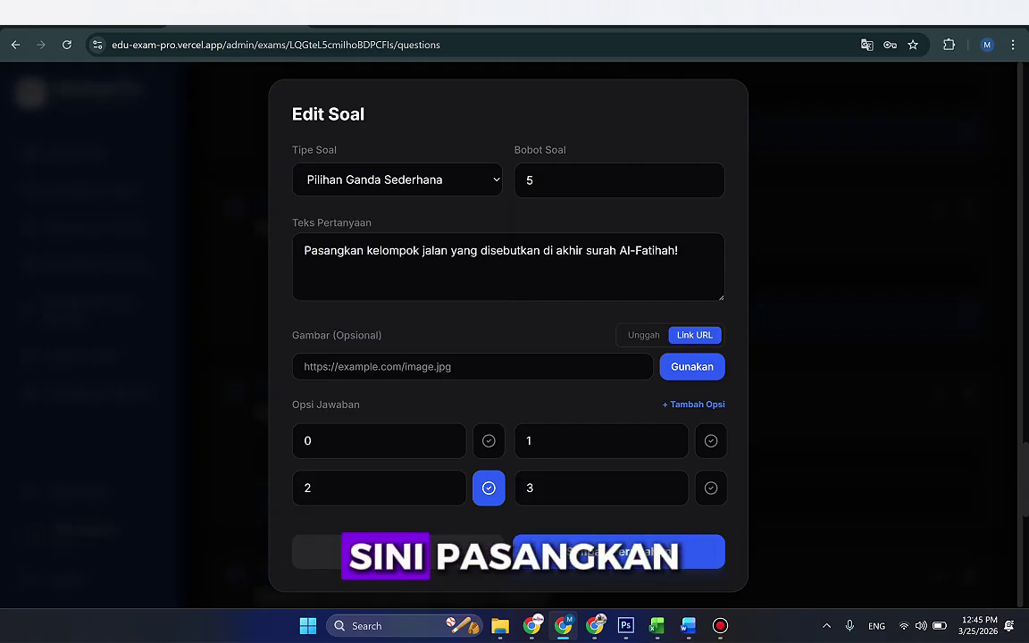
key("alt+Down")
key("Down")
key("Return")
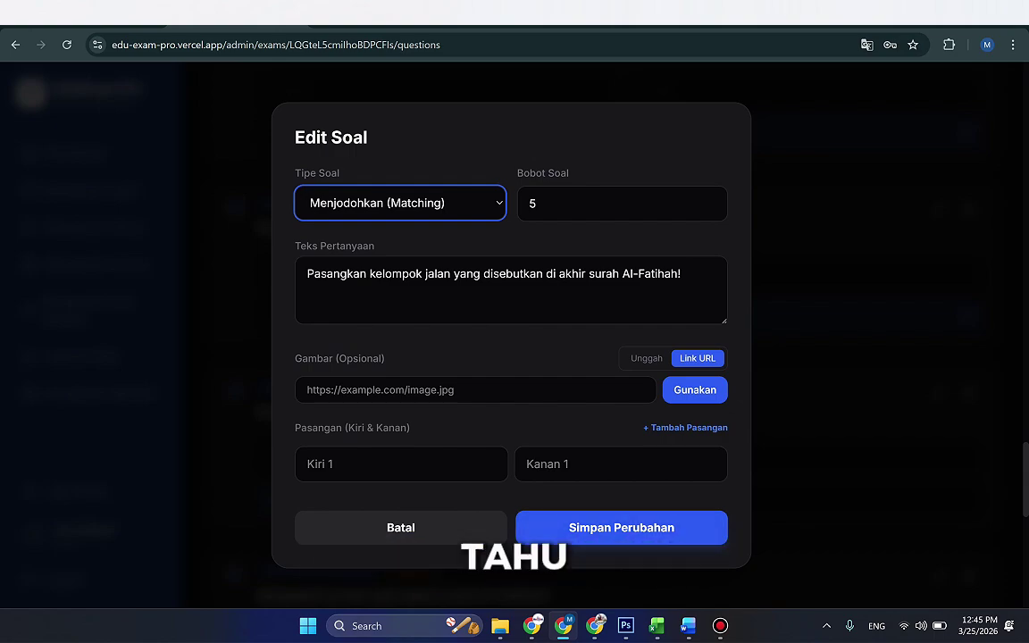
Step: Fill the first Kiri/Kanan pair from the Word worksheet, meaning 'Jalan orang yang diberi nikmat'
key("alt+Tab")
scroll(515, 357, "up", 8)
left_click_drag(335, 303, 463, 304)
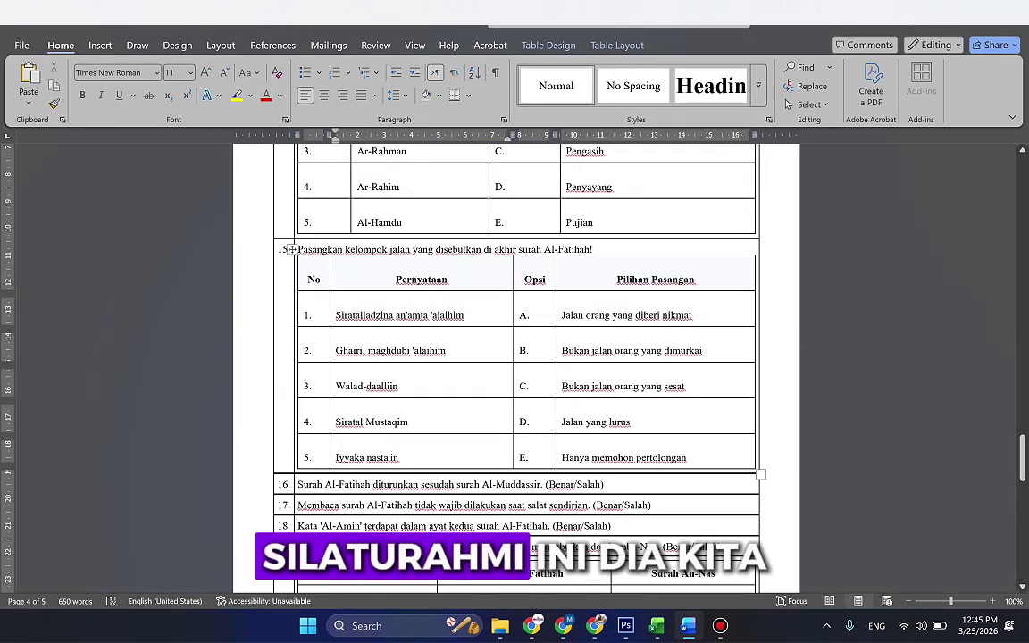
key("alt+Tab")
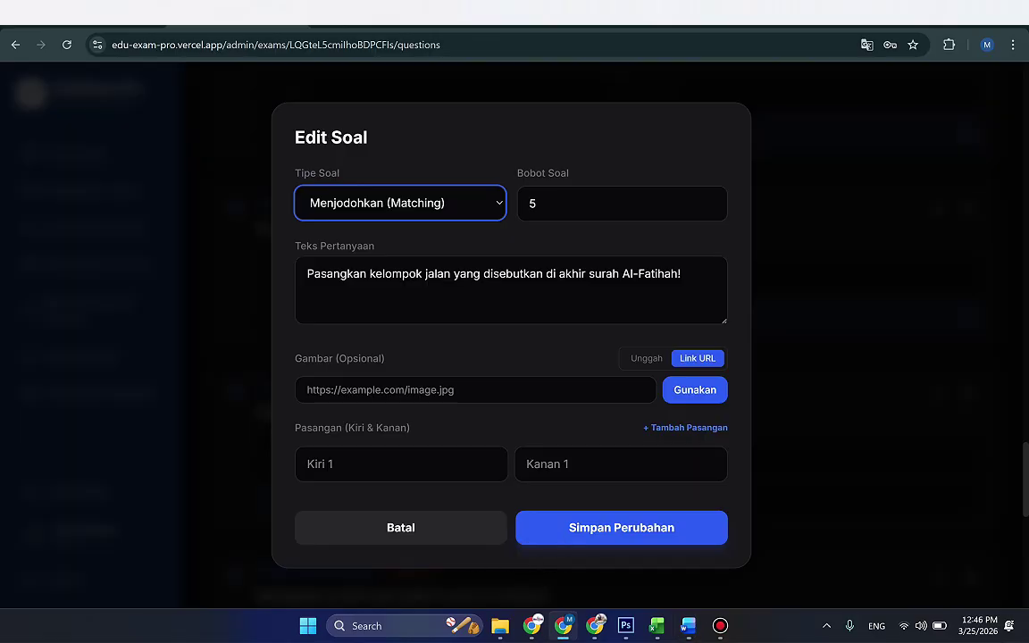
left_click(308, 463)
key("alt+Tab")
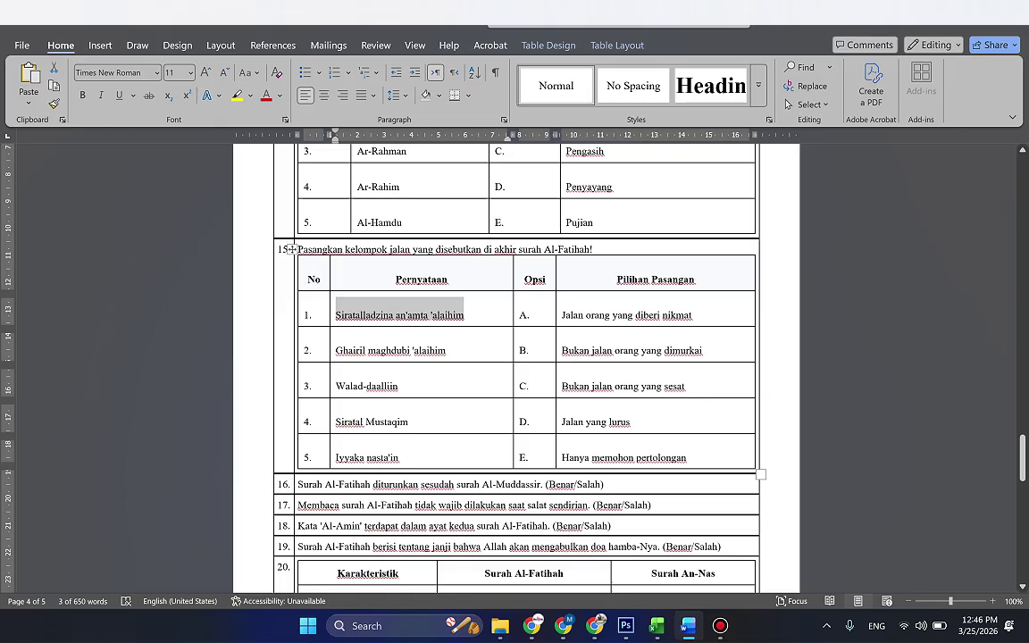
key("Tab")
key("Tab")
key("alt+Tab")
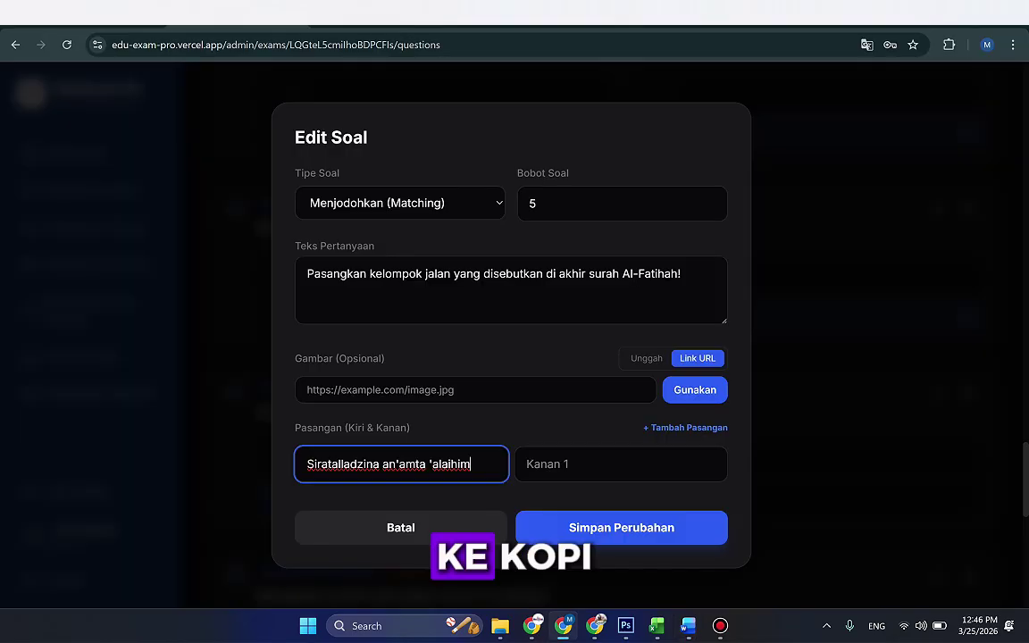
left_click(621, 464)
Step: Add a second pair row and bring over the phrase Ghairil maghdubi 'alaihim from Word
left_click(685, 427)
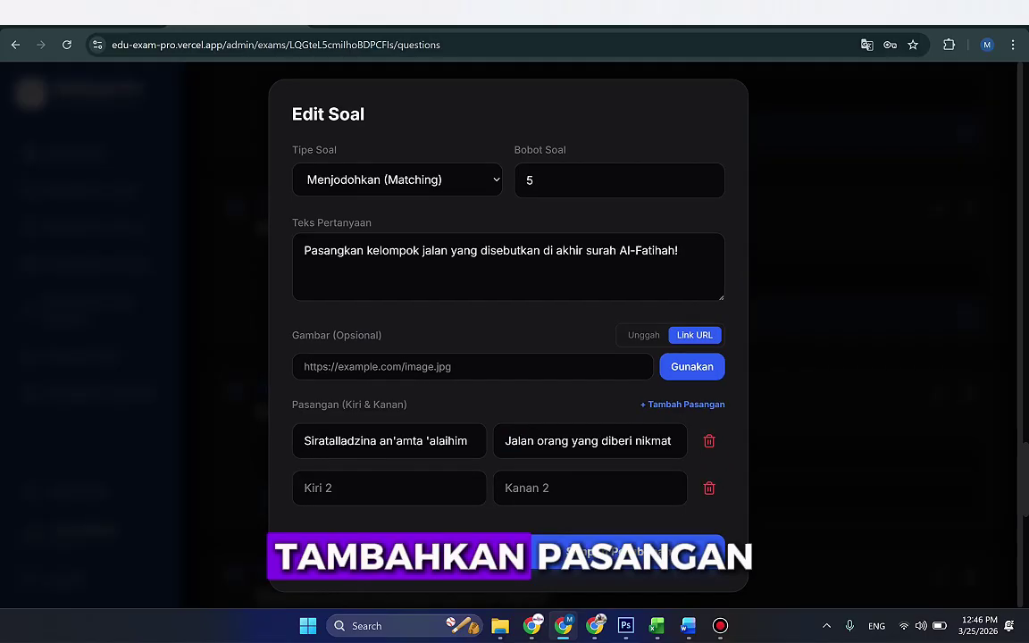
key("alt+Tab")
key("Tab")
key("Tab")
key("alt+Tab")
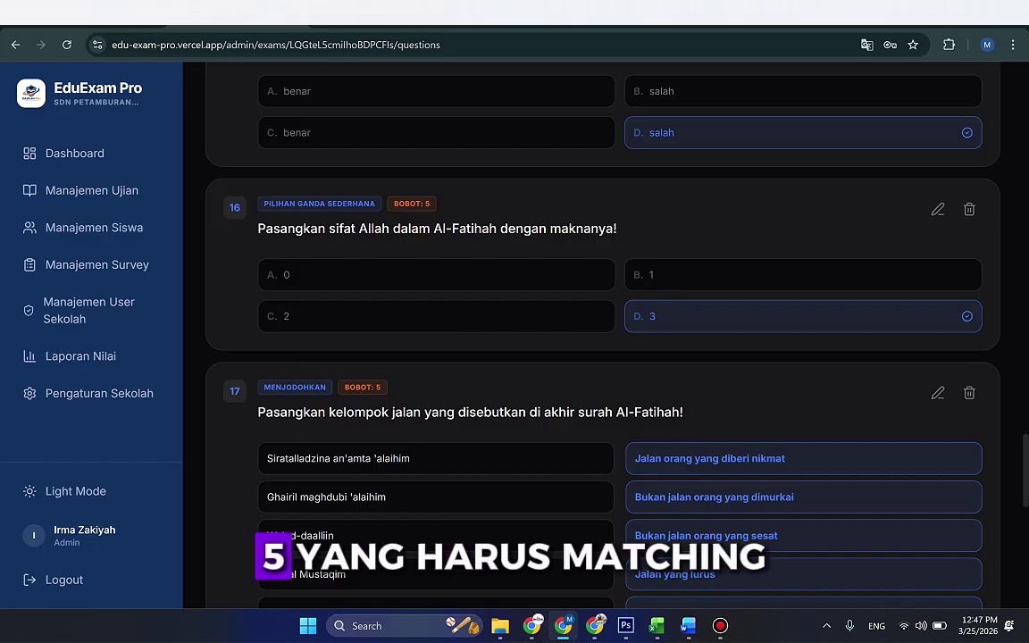
Step: Edit question 14 on Allah answering prayers and set its type to Benar / Salah
scroll(603, 358, "down", 4)
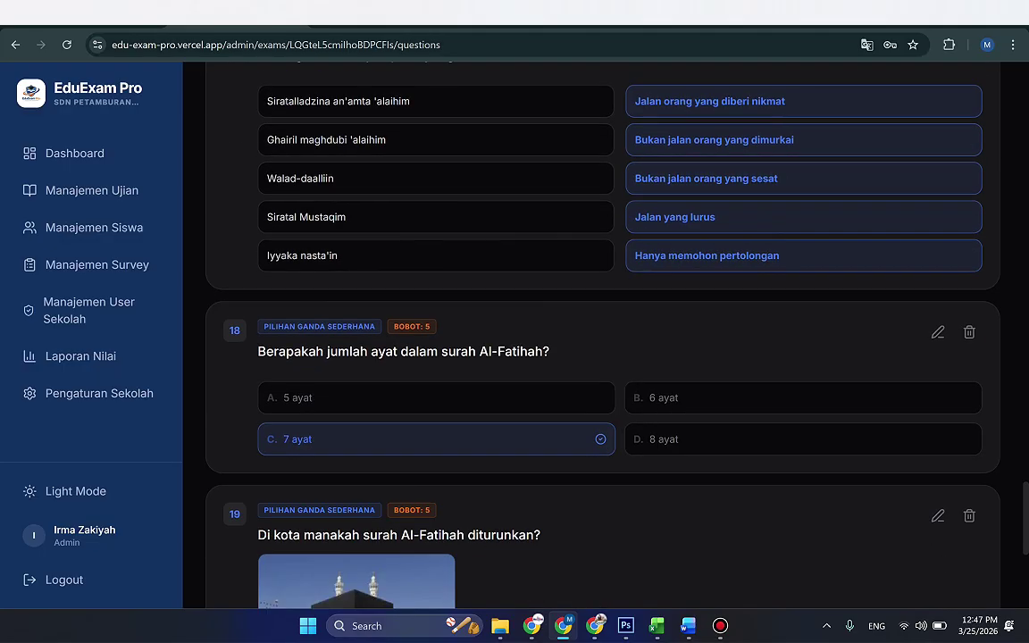
scroll(603, 358, "down", 4)
scroll(603, 357, "up", 11)
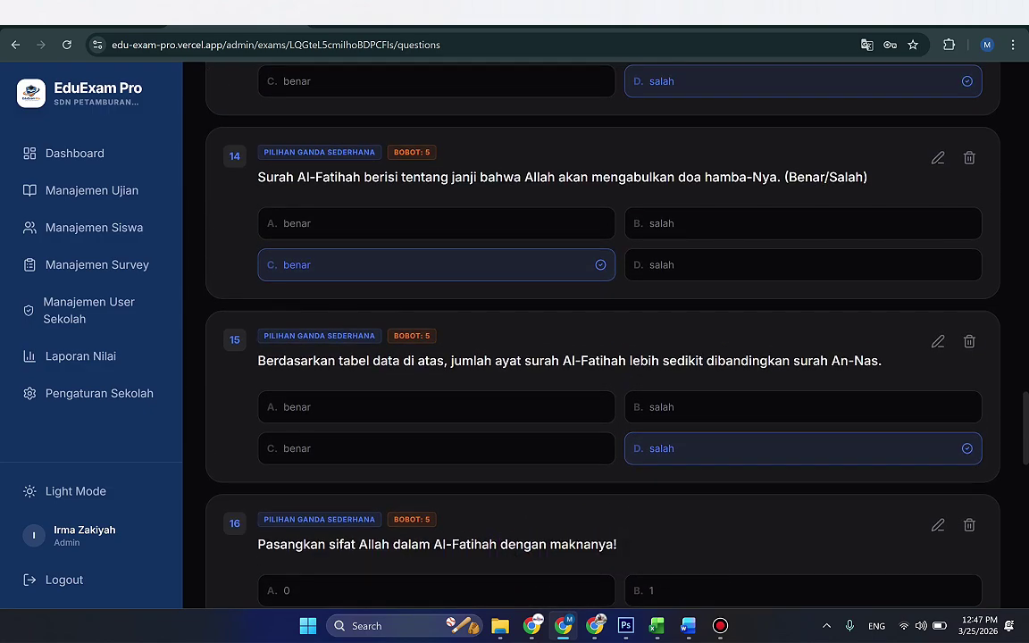
scroll(603, 357, "up", 3)
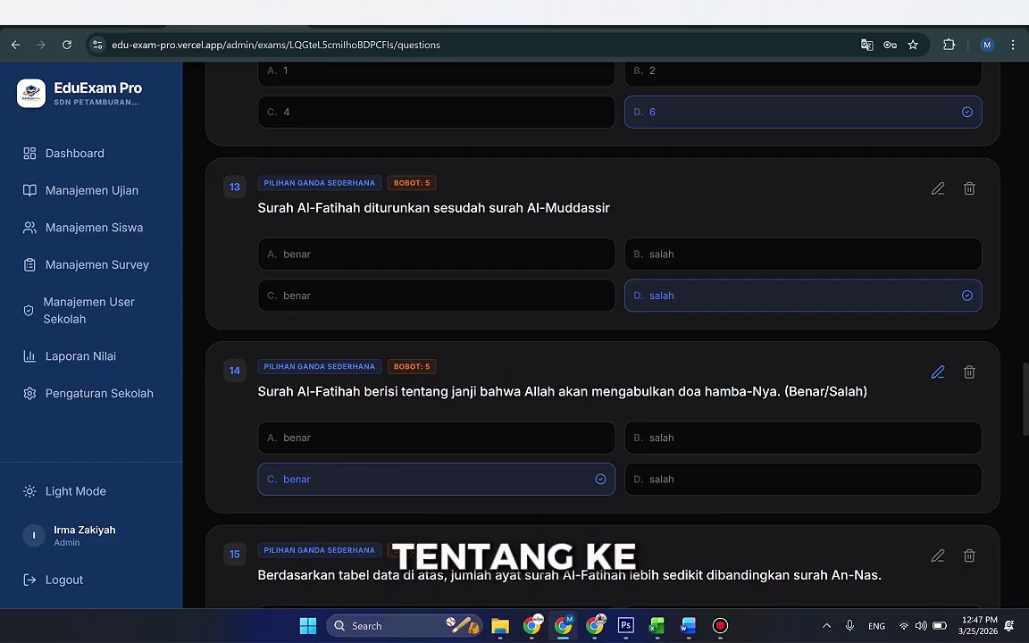
left_click(938, 372)
left_click(396, 180)
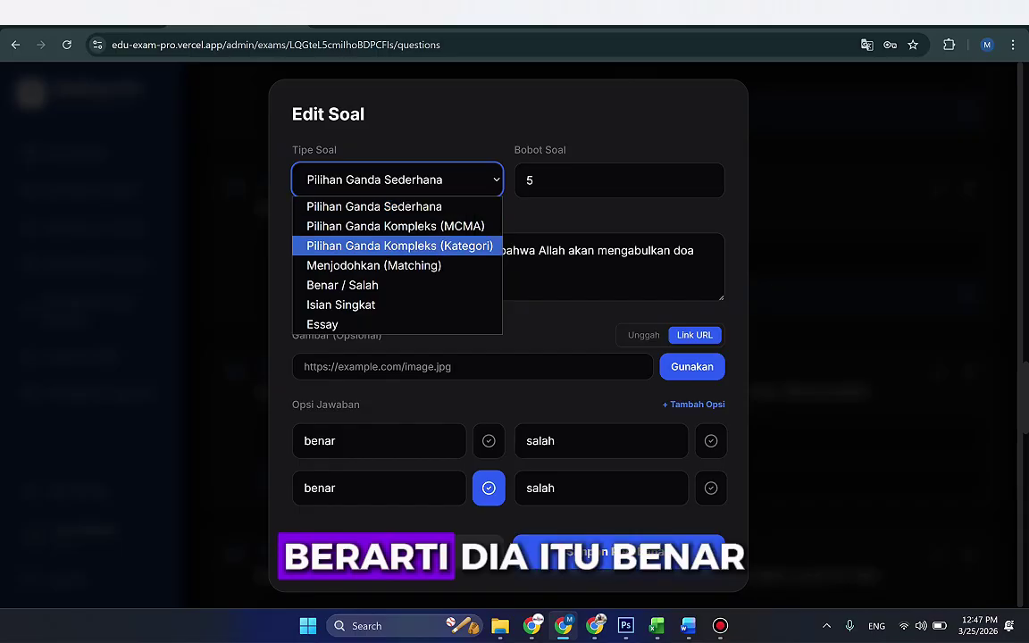
left_click(339, 281)
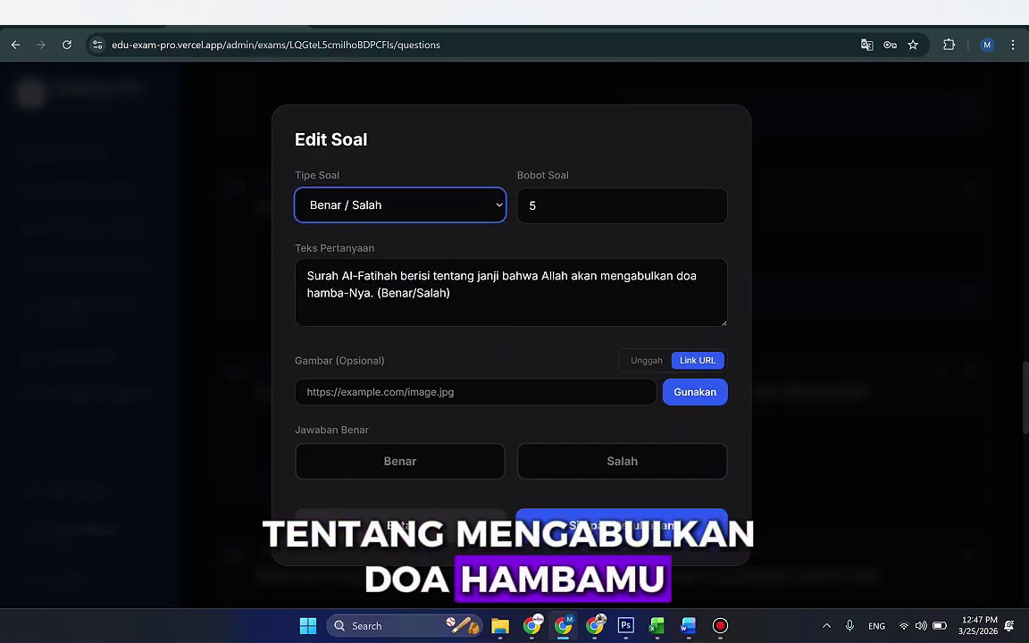
Step: Save question 14 and scroll the Bank Soal list back to the top
left_click_drag(377, 293, 451, 293)
left_click(621, 525)
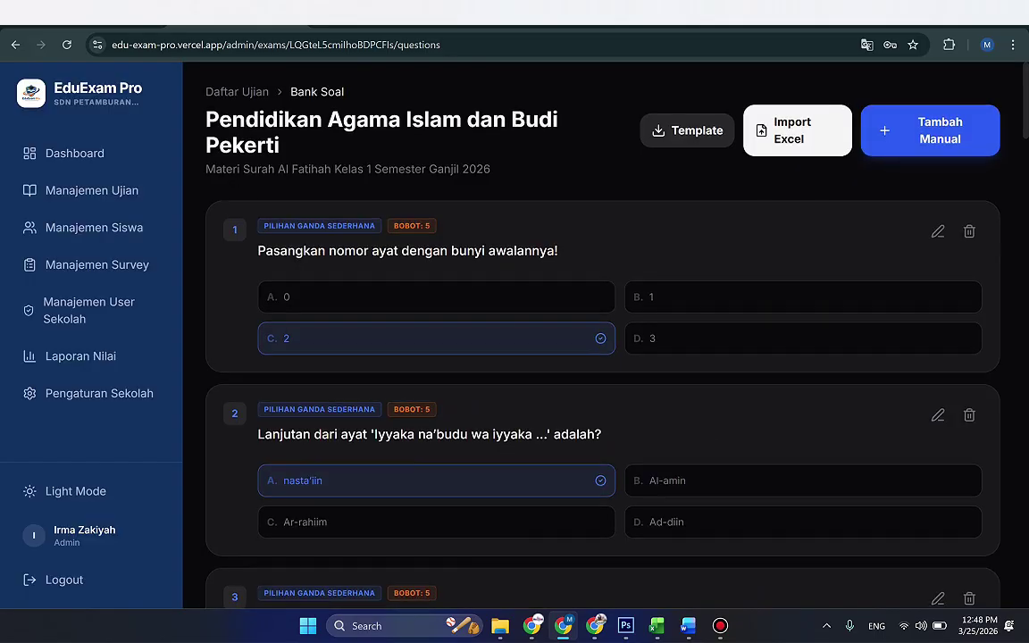
scroll(590, 339, "down", 15)
scroll(589, 339, "down", 8)
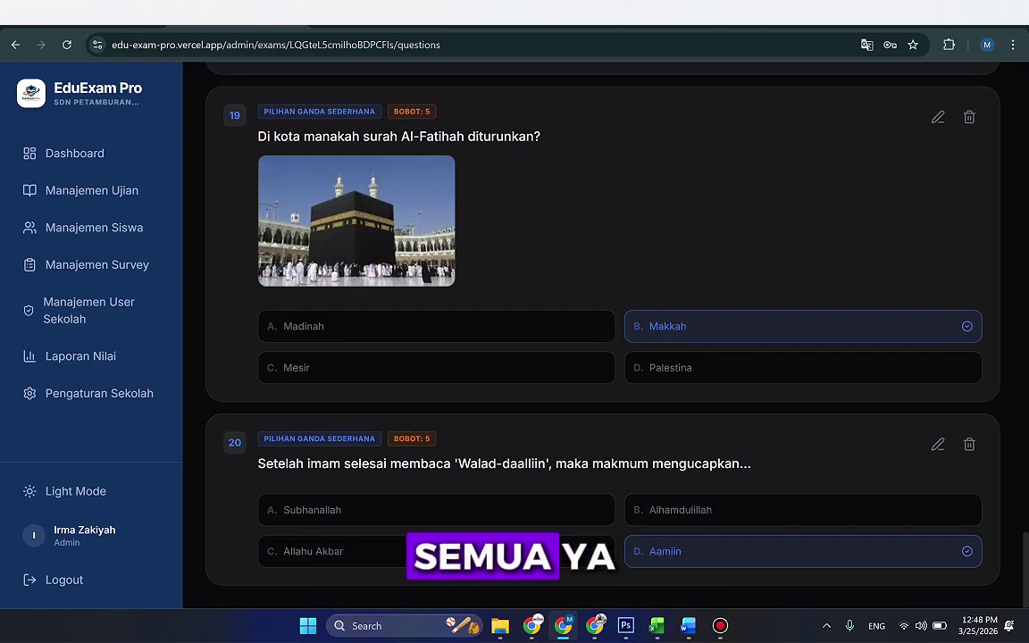
scroll(590, 340, "up", 5)
scroll(589, 339, "down", 5)
scroll(590, 339, "up", 15)
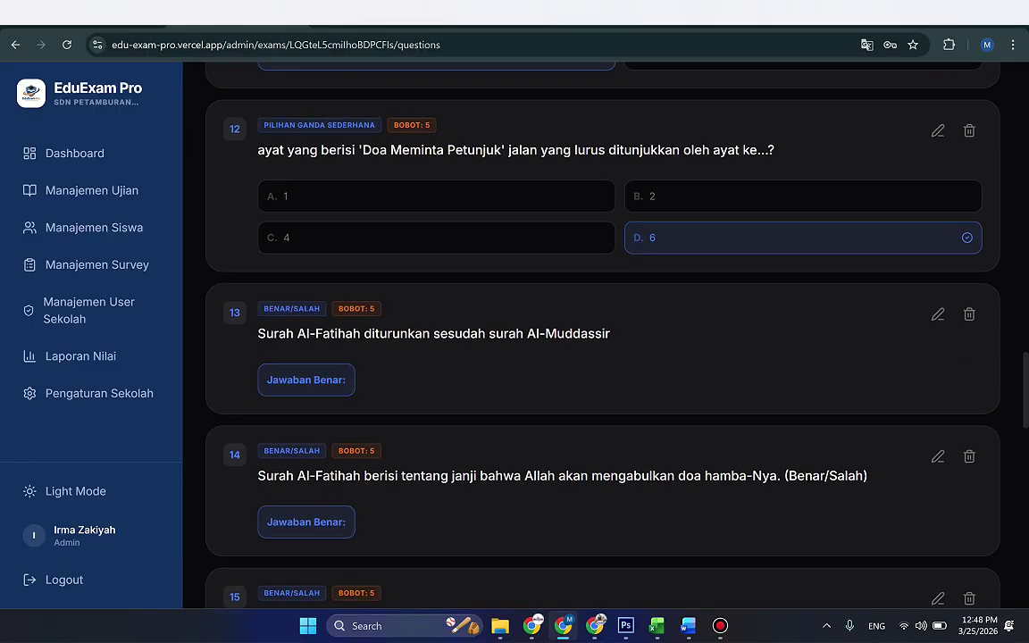
scroll(603, 340, "up", 20)
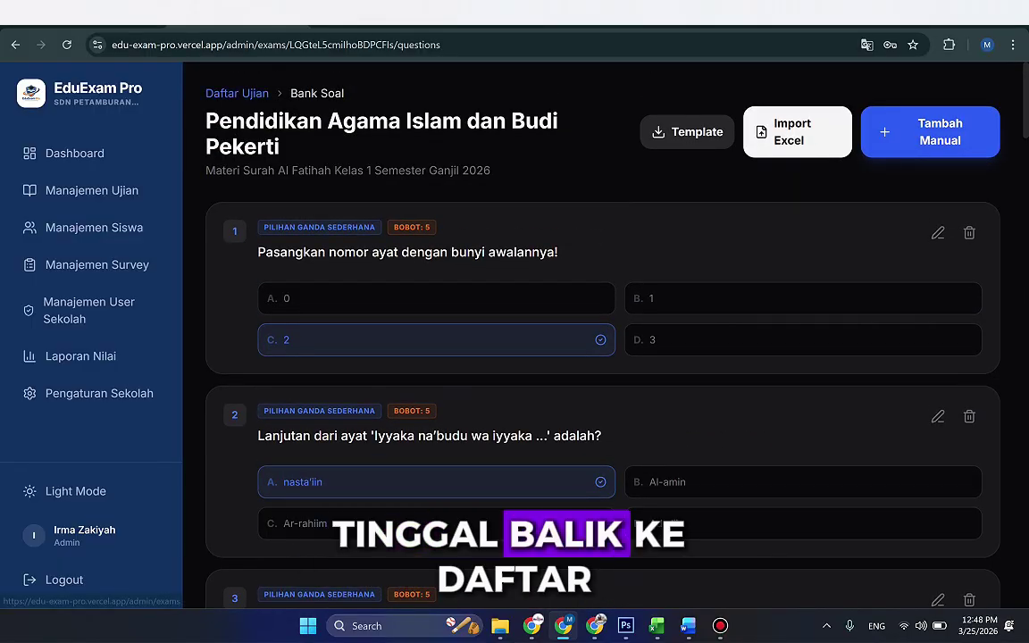
Step: Delete both sample students from the Manajemen Siswa whitelist
left_click(237, 93)
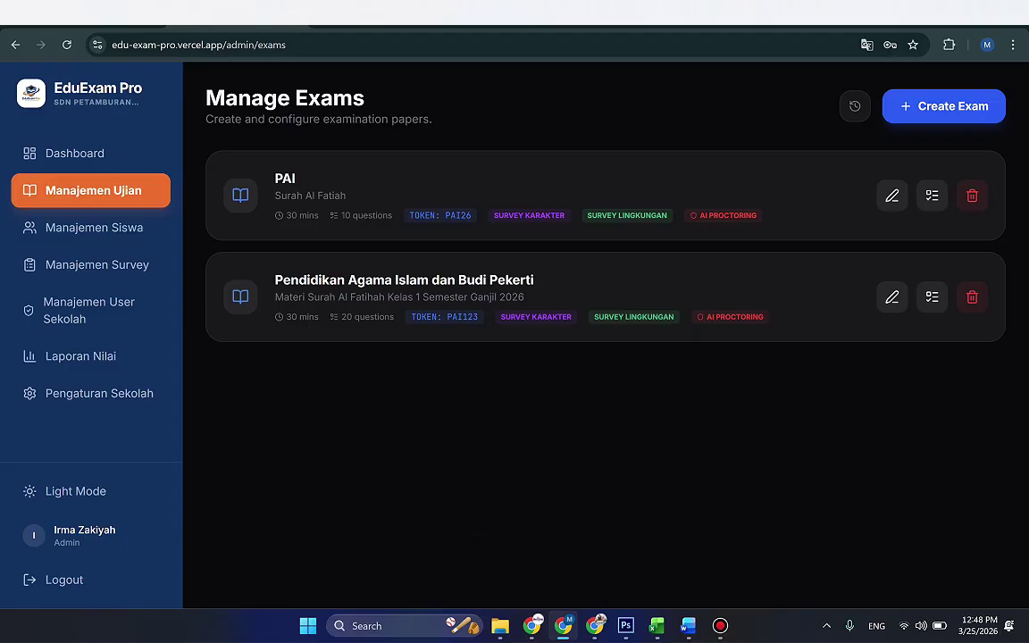
left_click(94, 226)
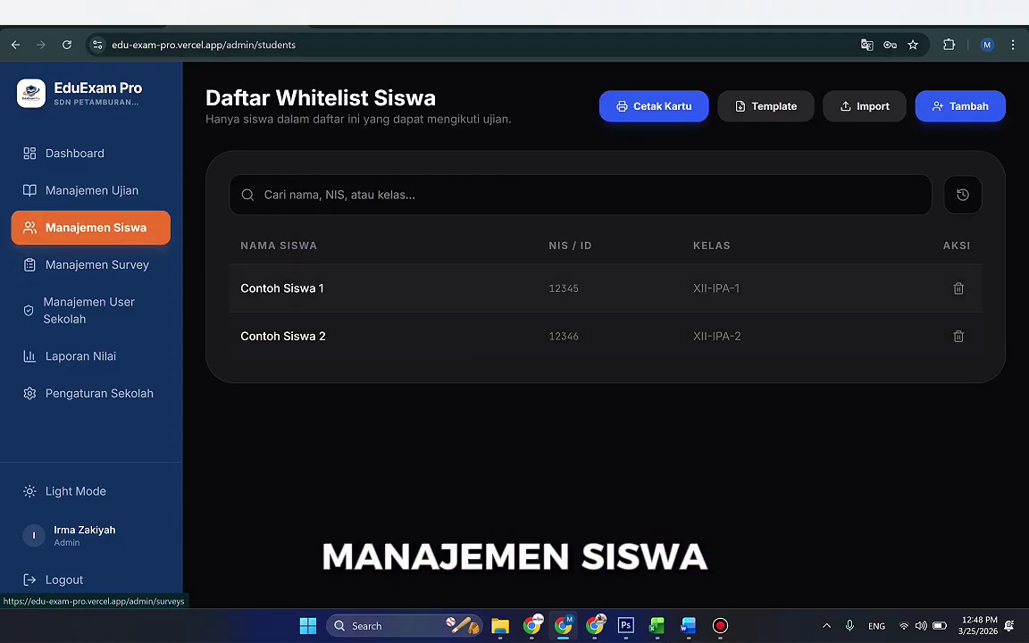
left_click(958, 288)
left_click(585, 407)
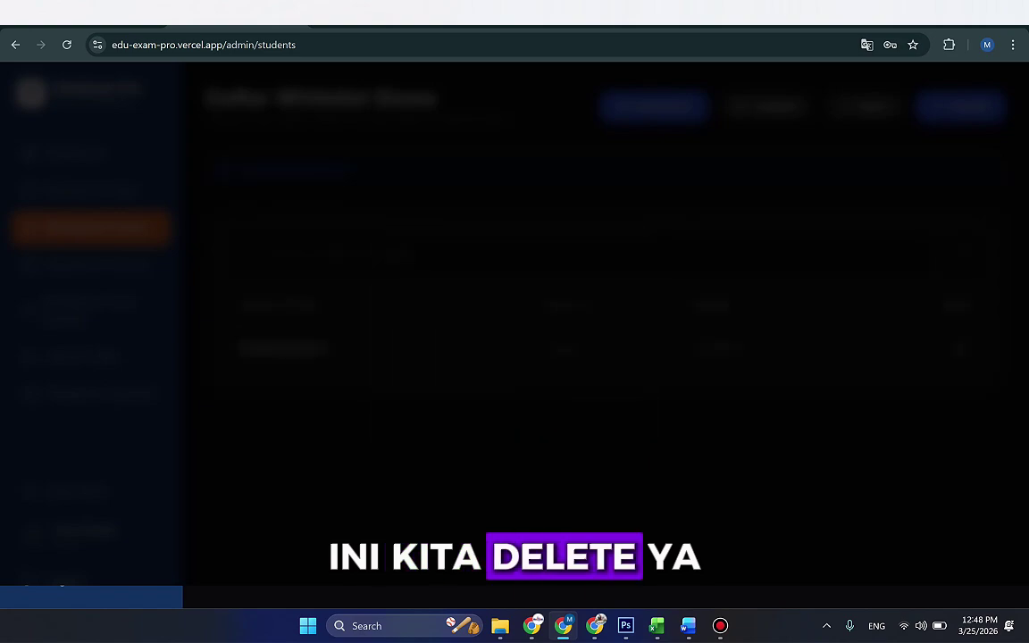
left_click(958, 348)
left_click(586, 405)
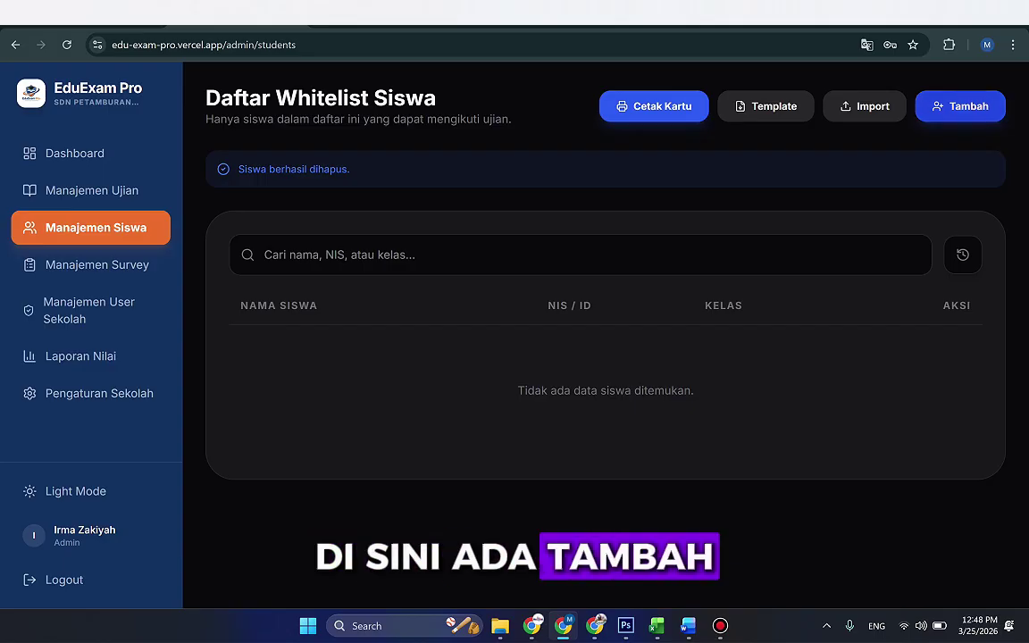
Step: Import students from Template_Daftar_Siswa.xlsx
key("Escape")
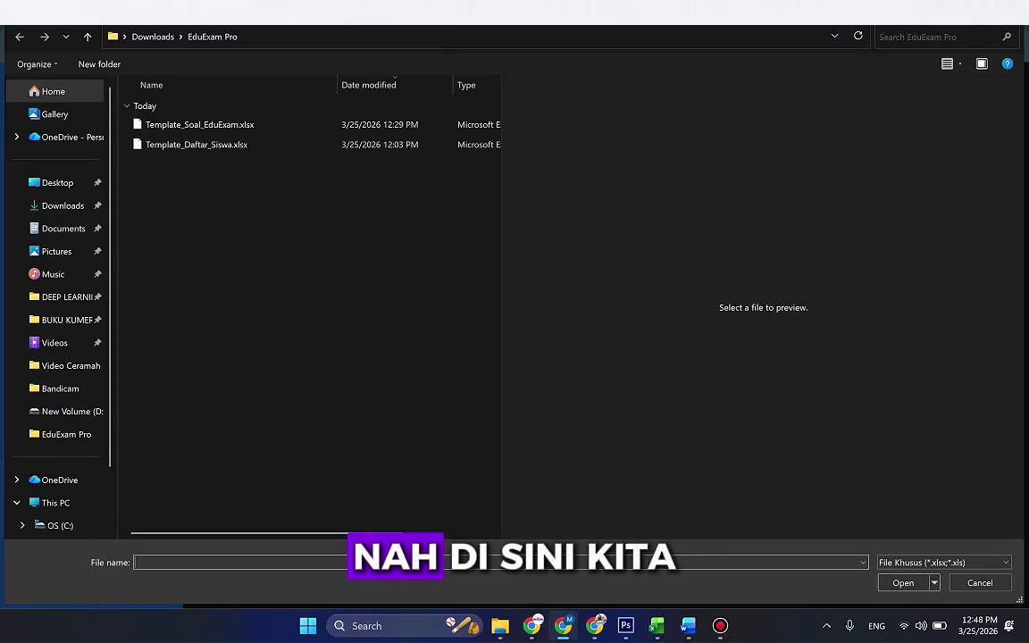
left_click(197, 143)
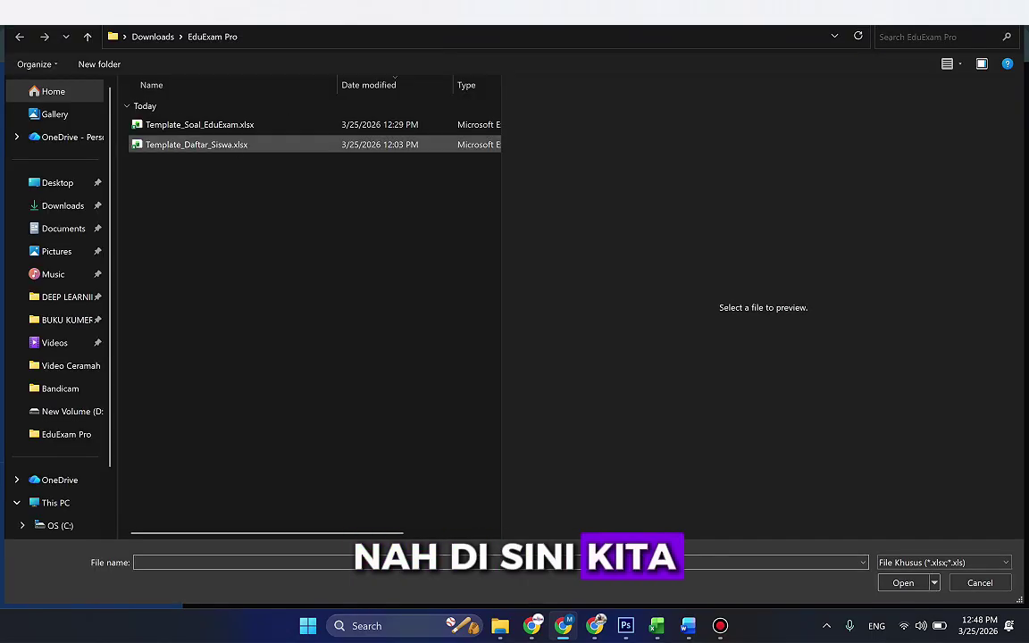
left_click(199, 124)
left_click(196, 144)
double_click(196, 144)
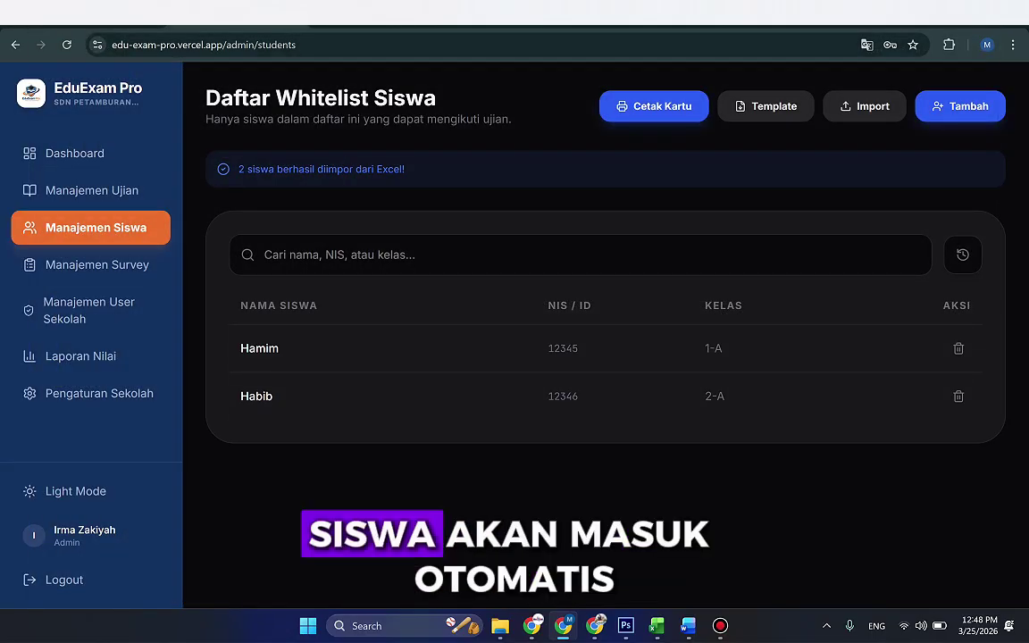
Step: In Excel's student template, inspect the name in A2 and the studentId and class columns
mouse_move(656, 625)
left_click(726, 551)
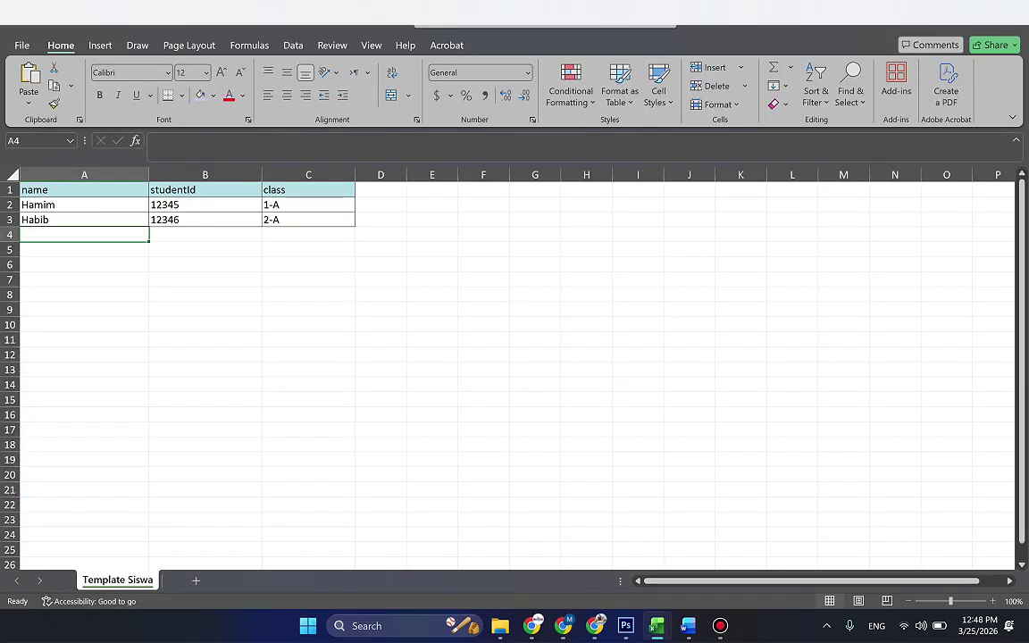
left_click(84, 249)
left_click(84, 204)
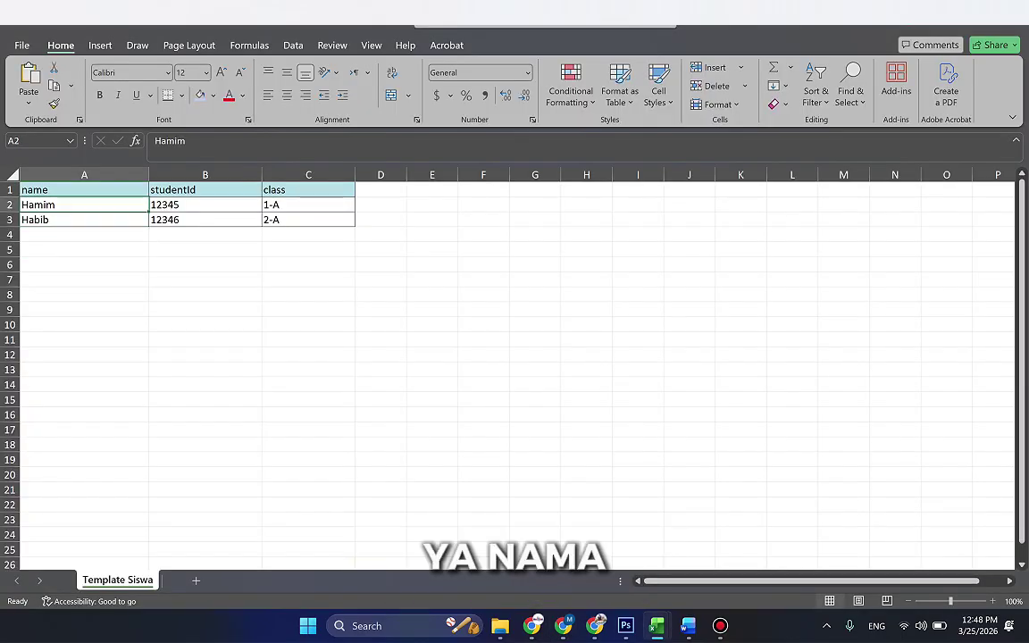
left_click(205, 190)
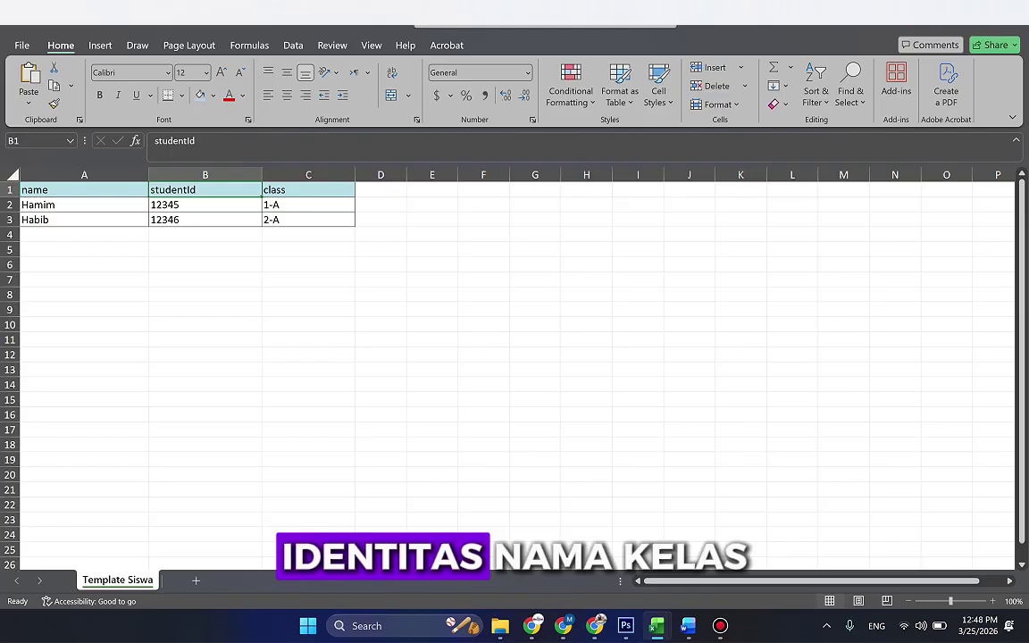
left_click(308, 189)
key("alt+Tab")
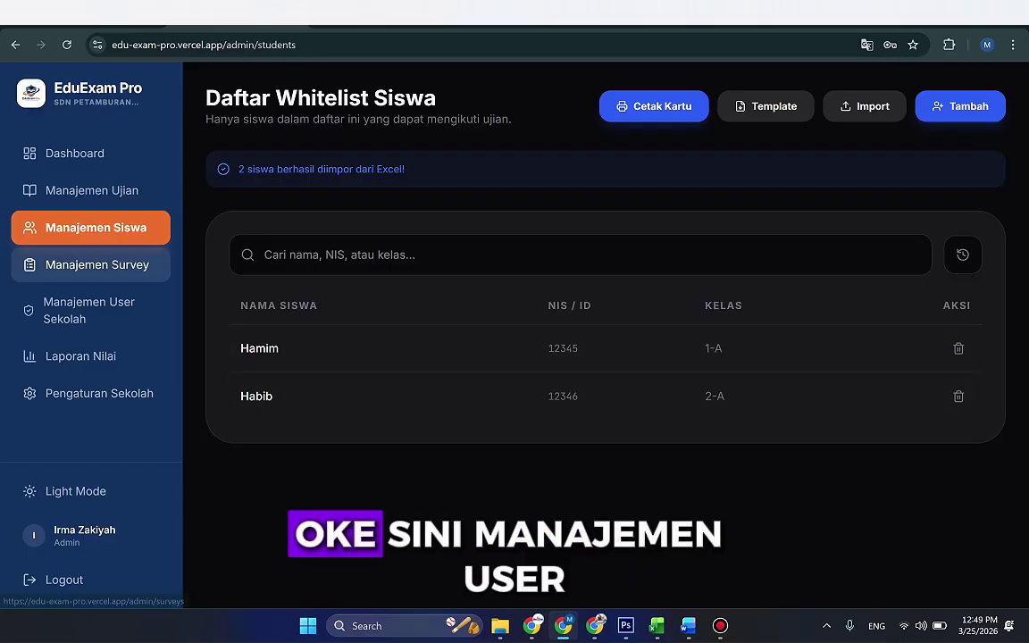
Step: Open Manajemen Survey and check the Survey Karakter statement uses the Selalu - Tidak Pernah scale
left_click(97, 265)
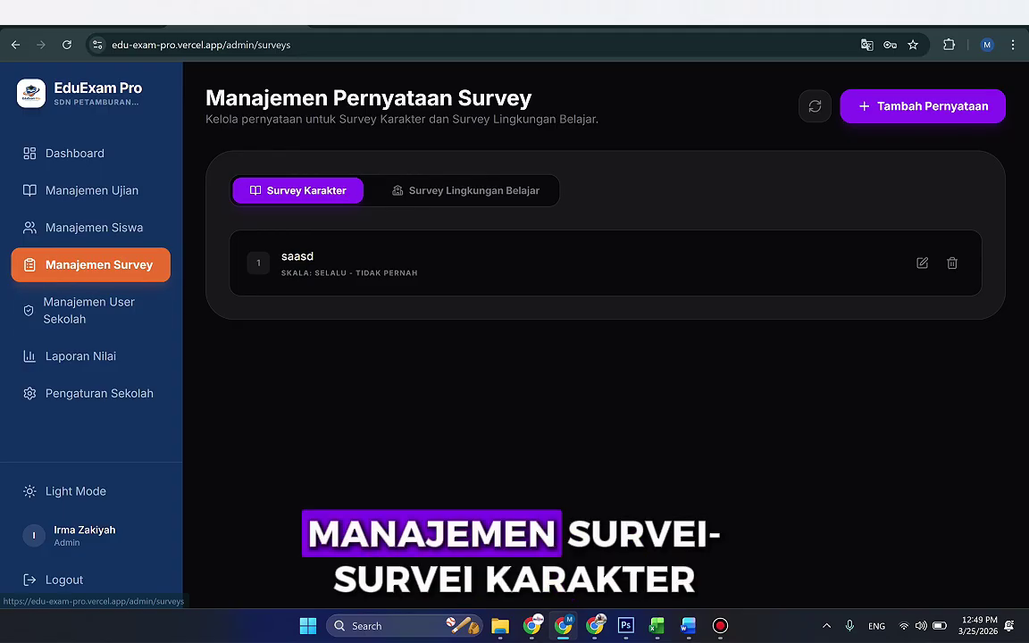
left_click(465, 191)
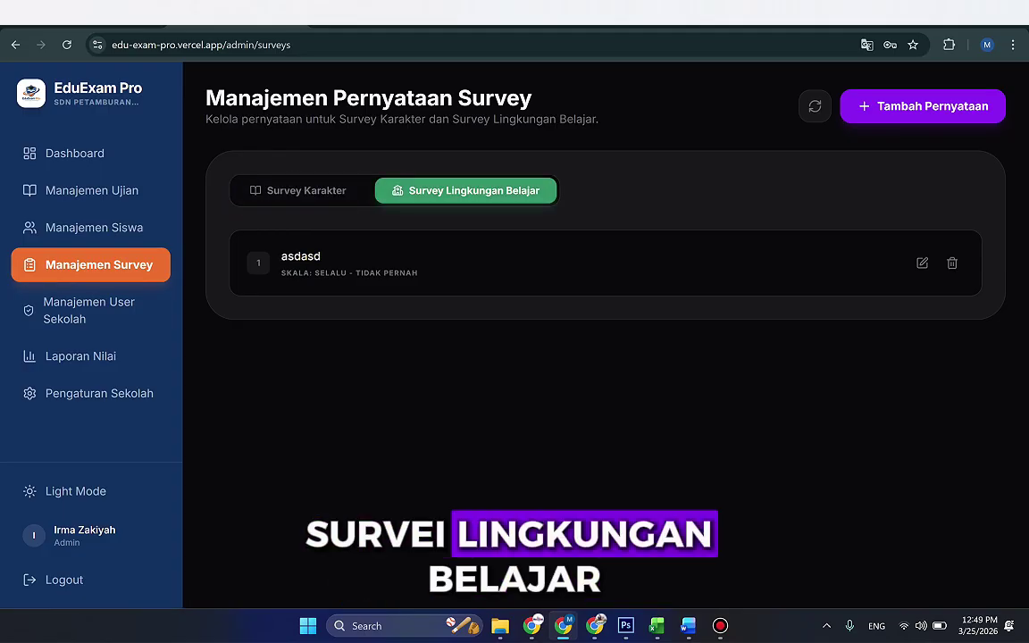
left_click(297, 190)
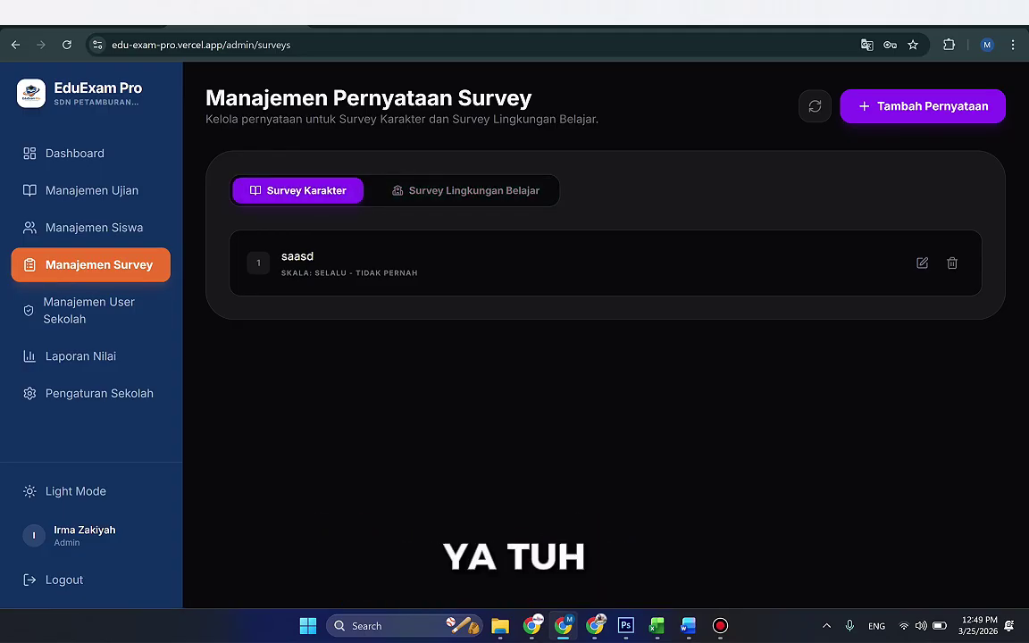
left_click(922, 263)
left_click(514, 279)
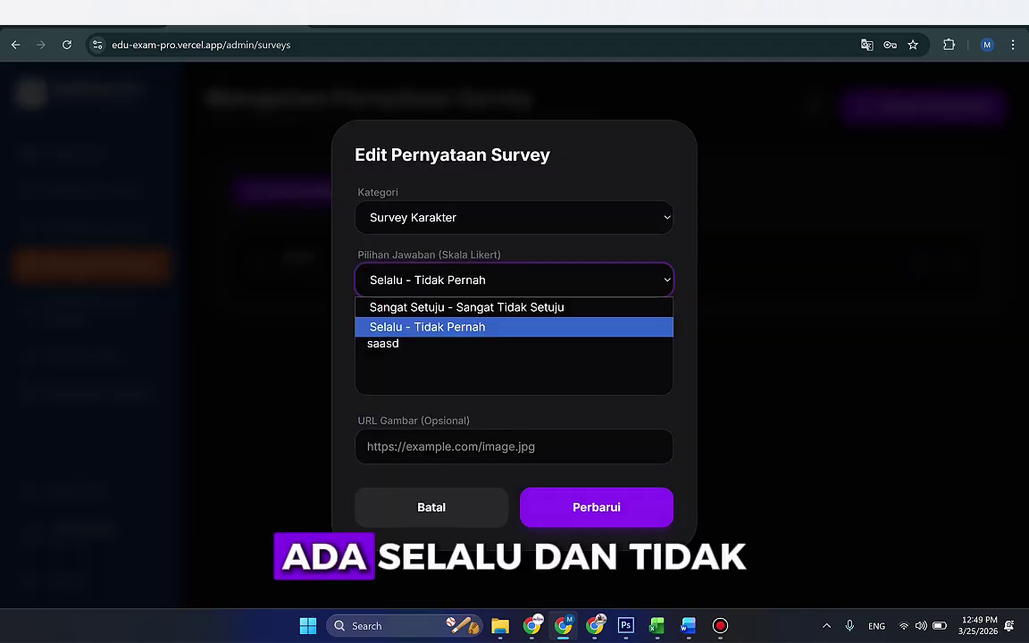
left_click(426, 327)
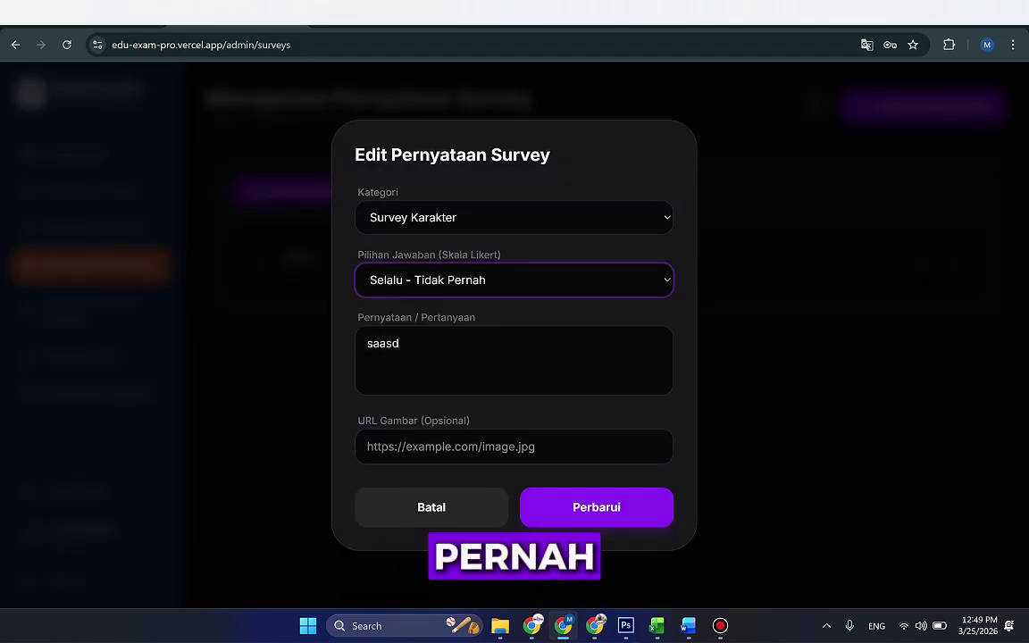
left_click(596, 506)
Step: Check the Survey Lingkungan Belajar statement's scale, choosing Selalu - Tidak Pernah
left_click(465, 191)
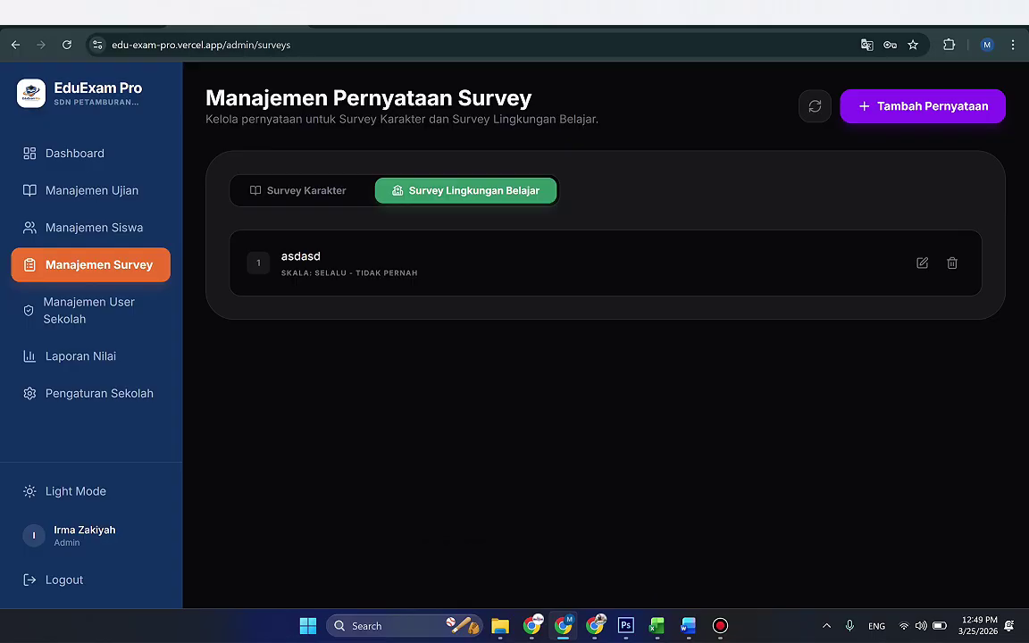
left_click(922, 263)
left_click(514, 280)
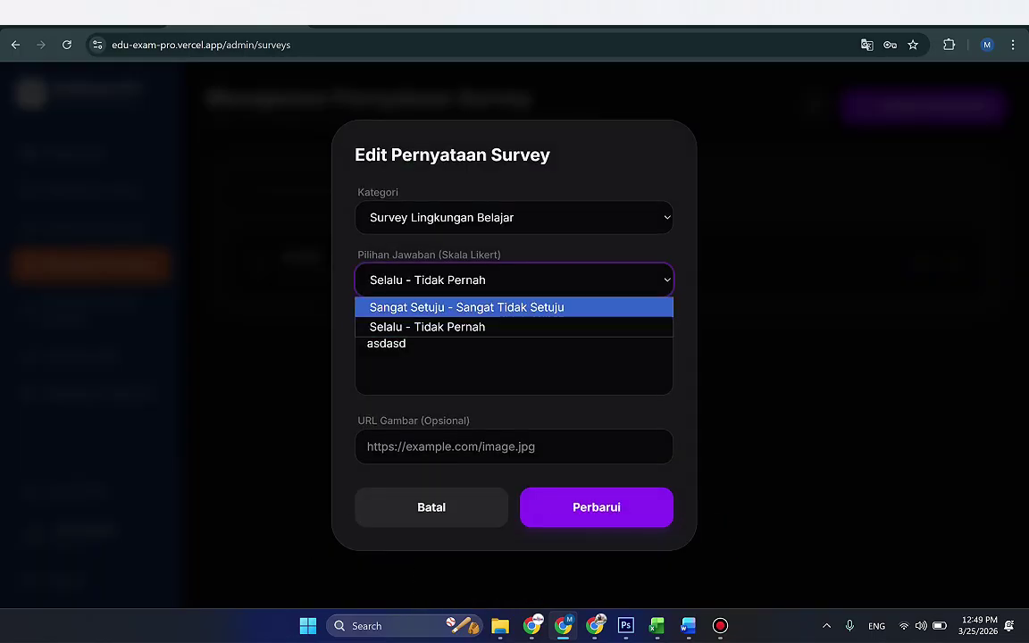
left_click(427, 327)
left_click(596, 507)
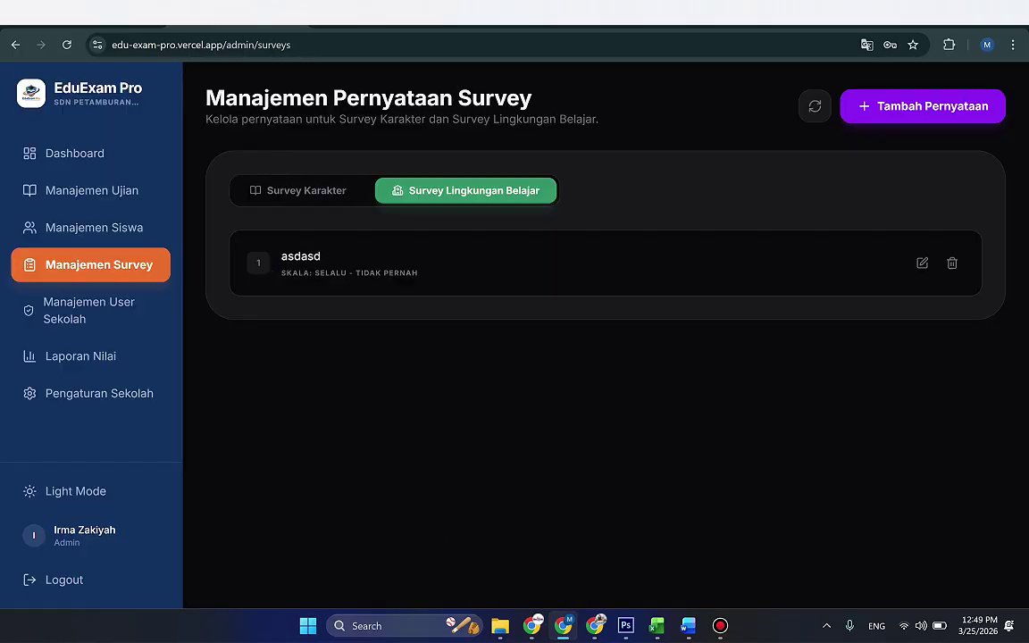
Step: Compare the two survey tabs again, then go to the admin and user management page
left_click(299, 191)
left_click(465, 190)
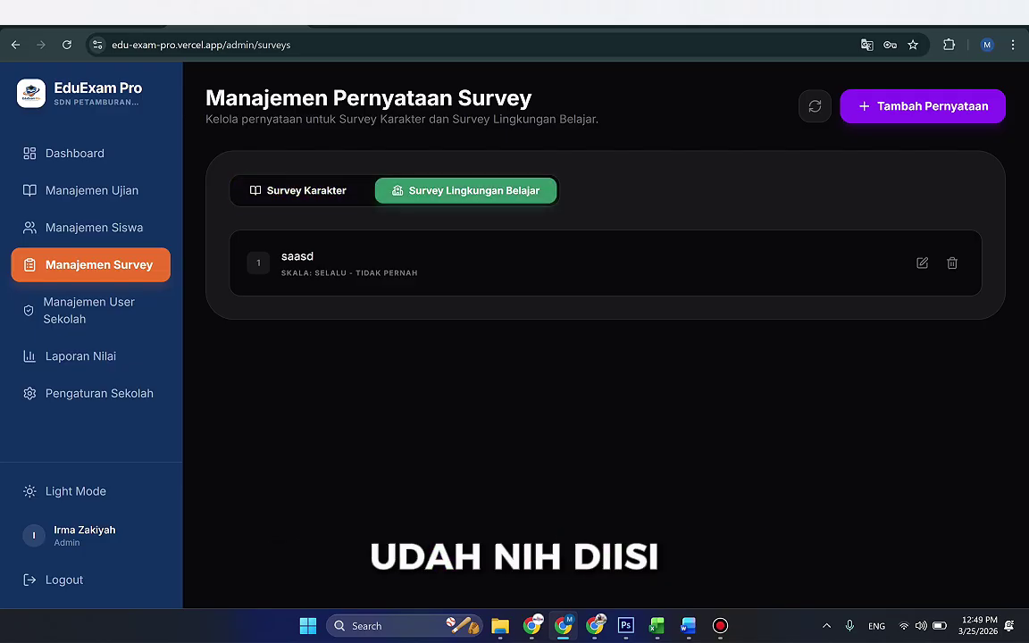
left_click(299, 190)
left_click(465, 191)
left_click(89, 309)
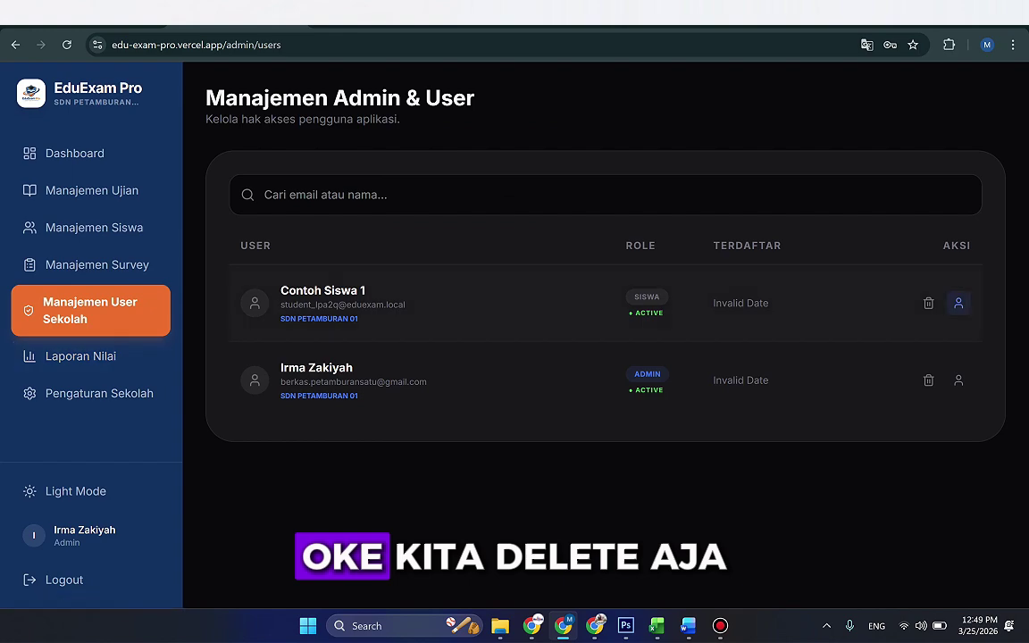
Step: Delete the sample student user account and act on an entry in the exam reports page
left_click(928, 303)
left_click(585, 416)
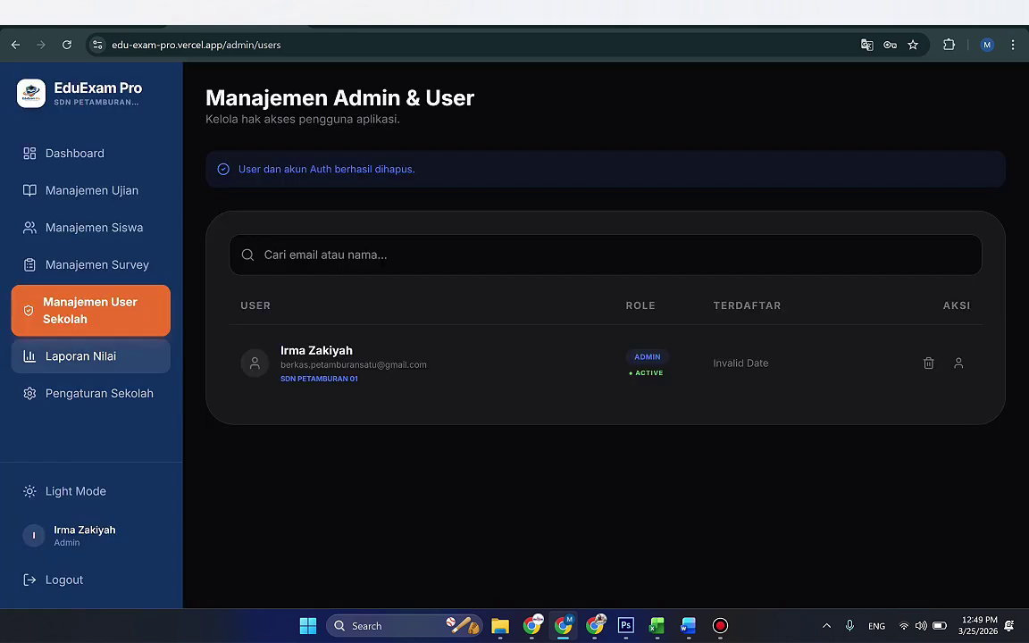
left_click(81, 356)
left_click(953, 443)
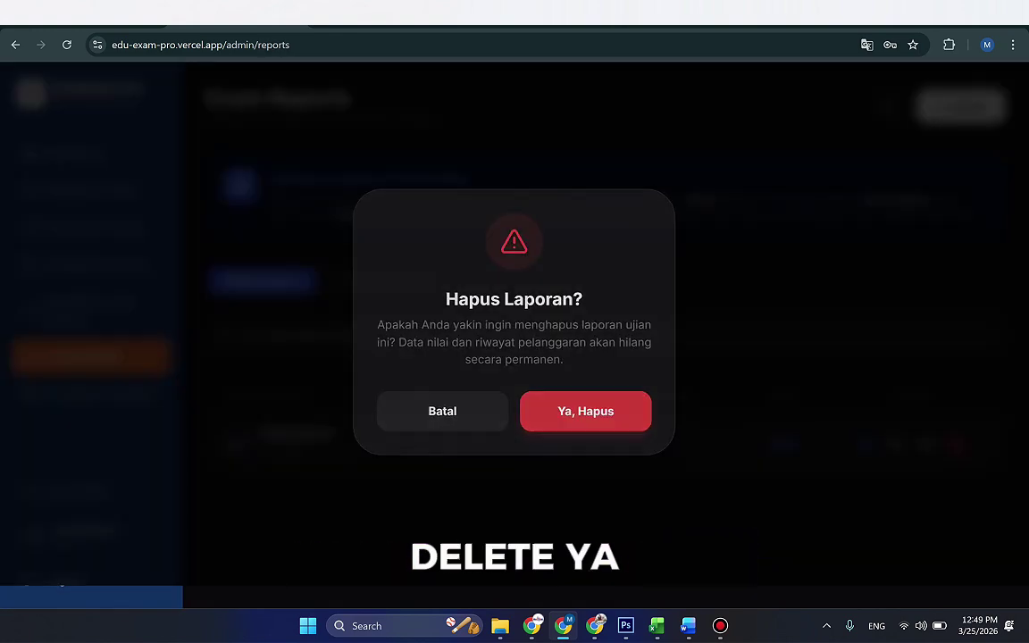
left_click(583, 413)
Step: Move through user management, surveys and exams, ending on the student whitelist
left_click(99, 393)
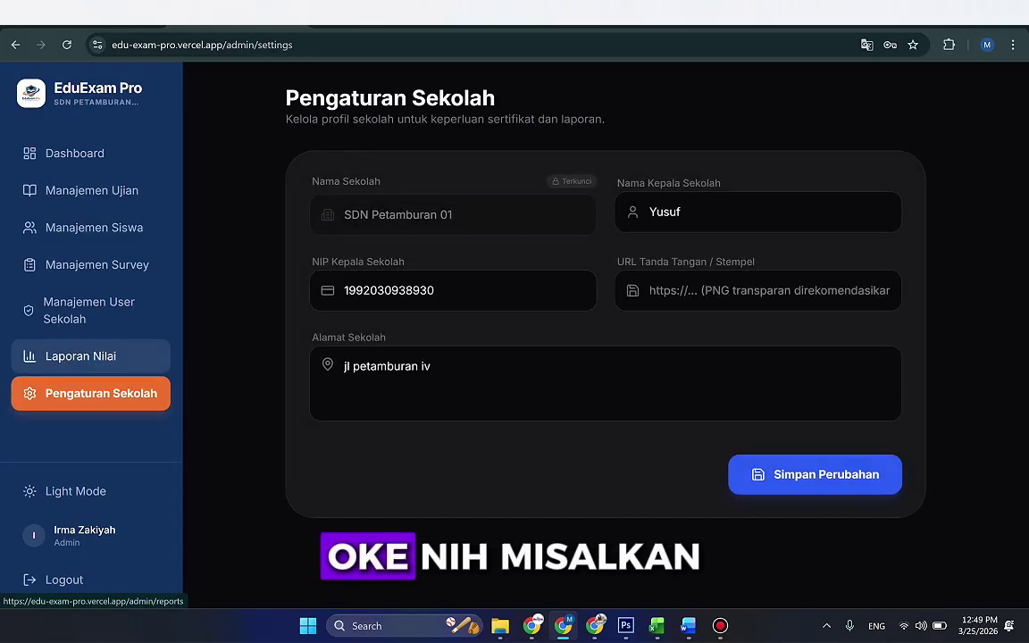
left_click(89, 310)
left_click(97, 265)
left_click(93, 191)
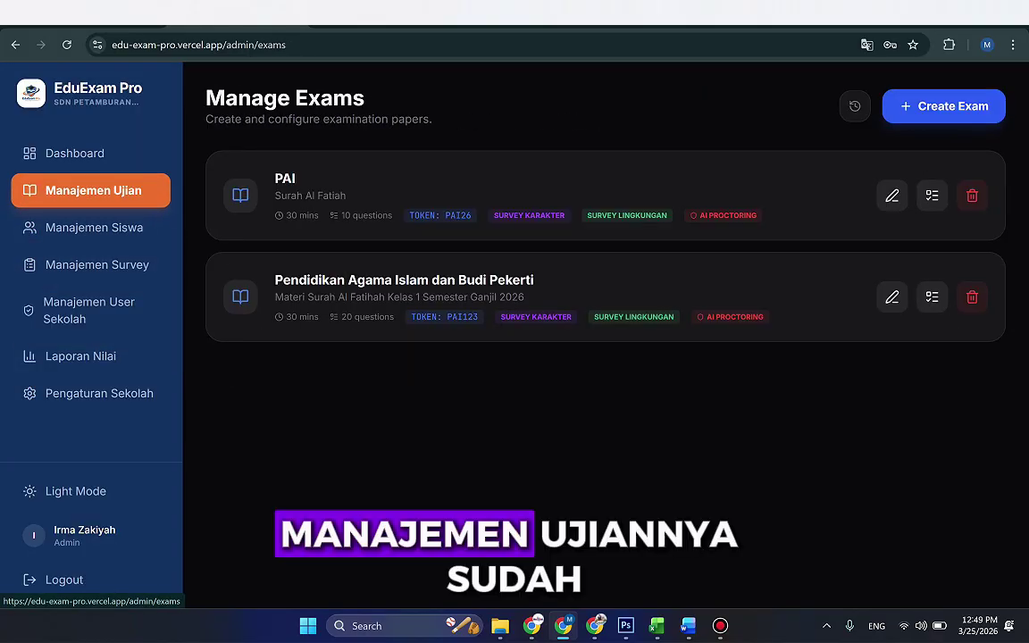
left_click(94, 227)
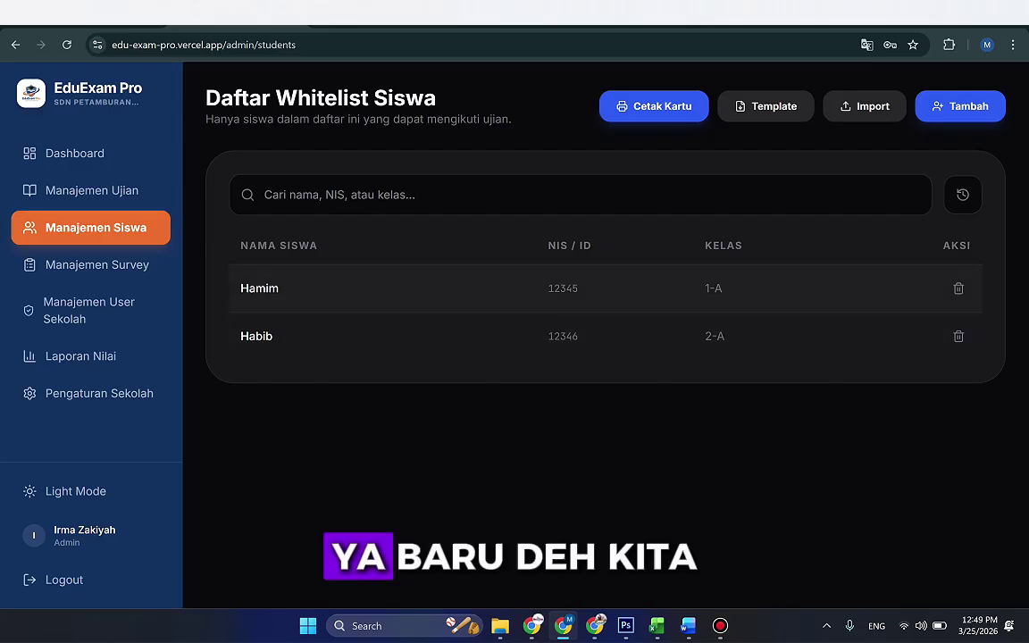
Step: Copy the first student's name, log out, and enter the name and student ID on Siswa Login
double_click(259, 287)
right_click(270, 294)
left_click(287, 306)
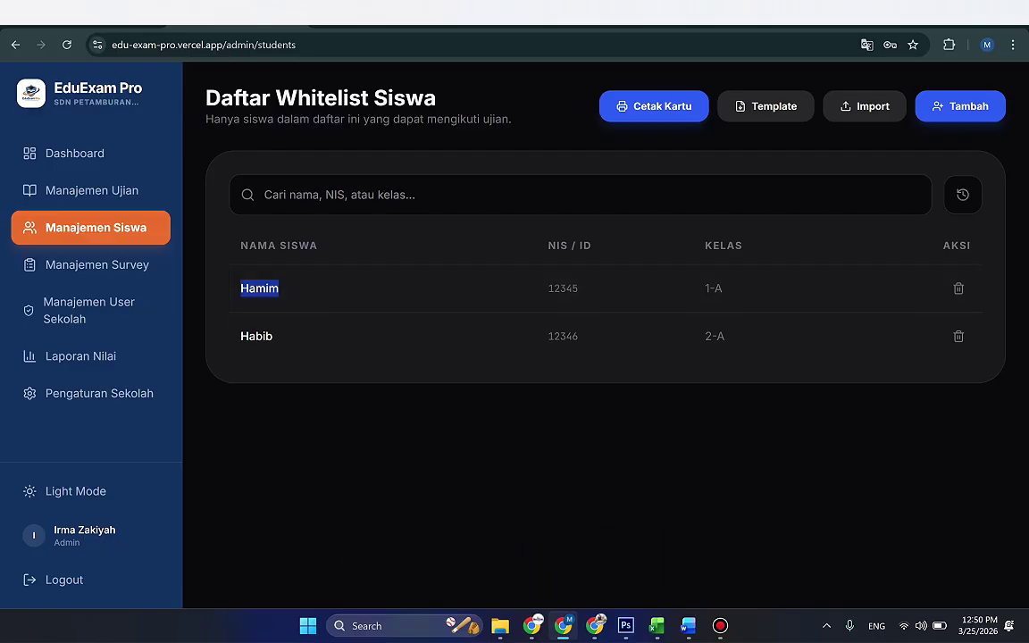
left_click(64, 579)
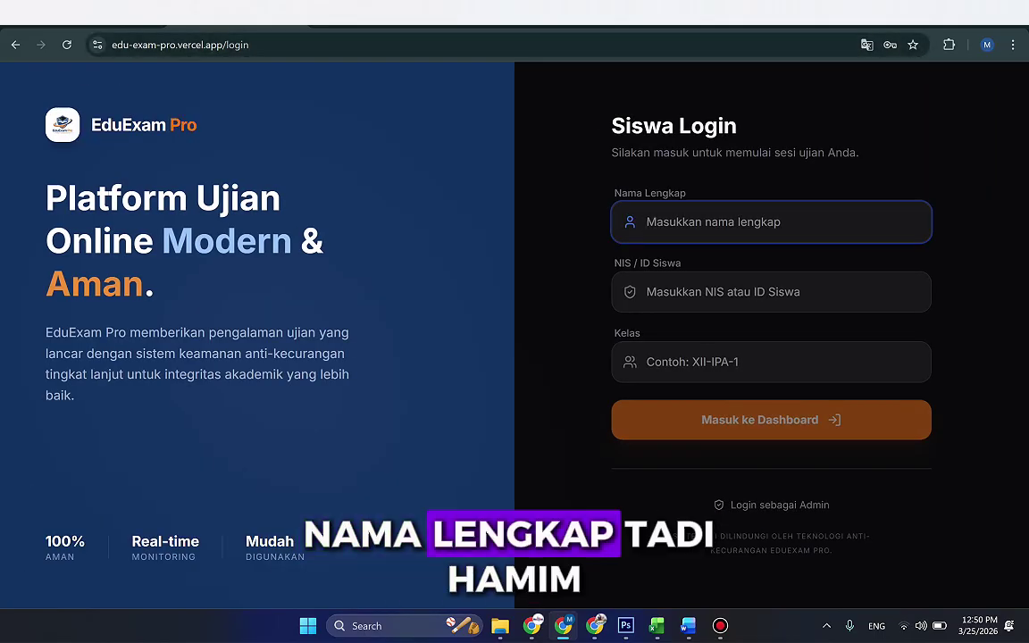
type("Hamim")
left_click(771, 291)
type("12345")
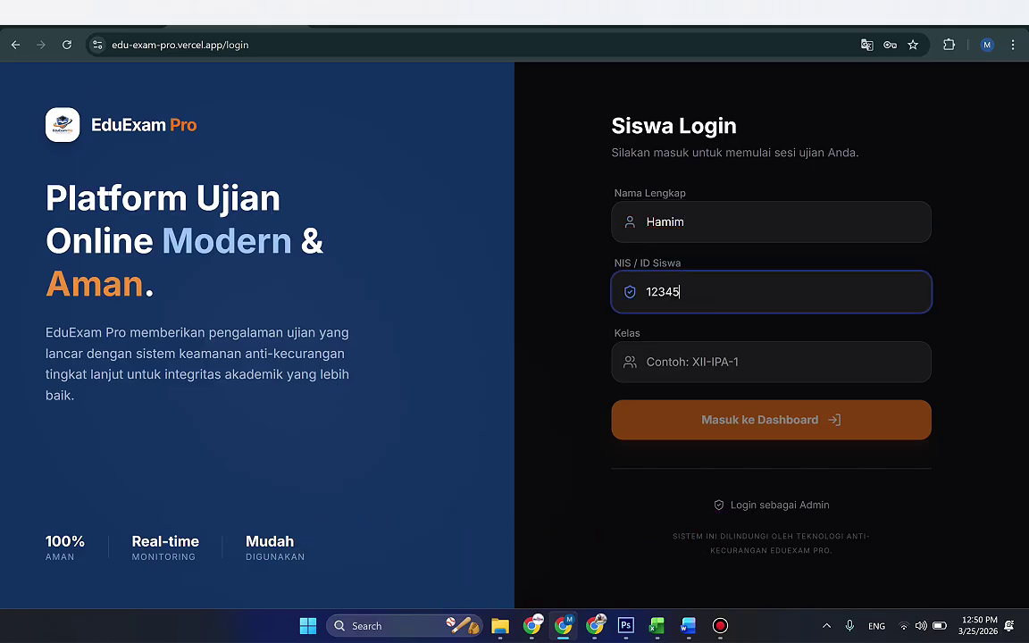
key("Tab")
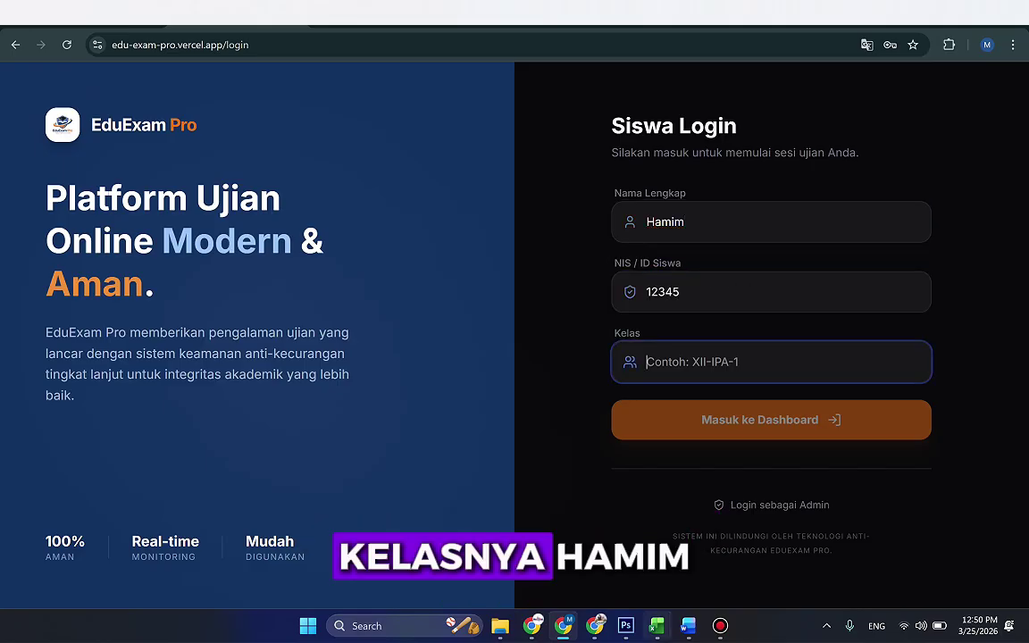
Step: Look up the first student's class in the Excel template and enter it in the class field
left_click(657, 626)
left_click(592, 561)
mouse_move(657, 625)
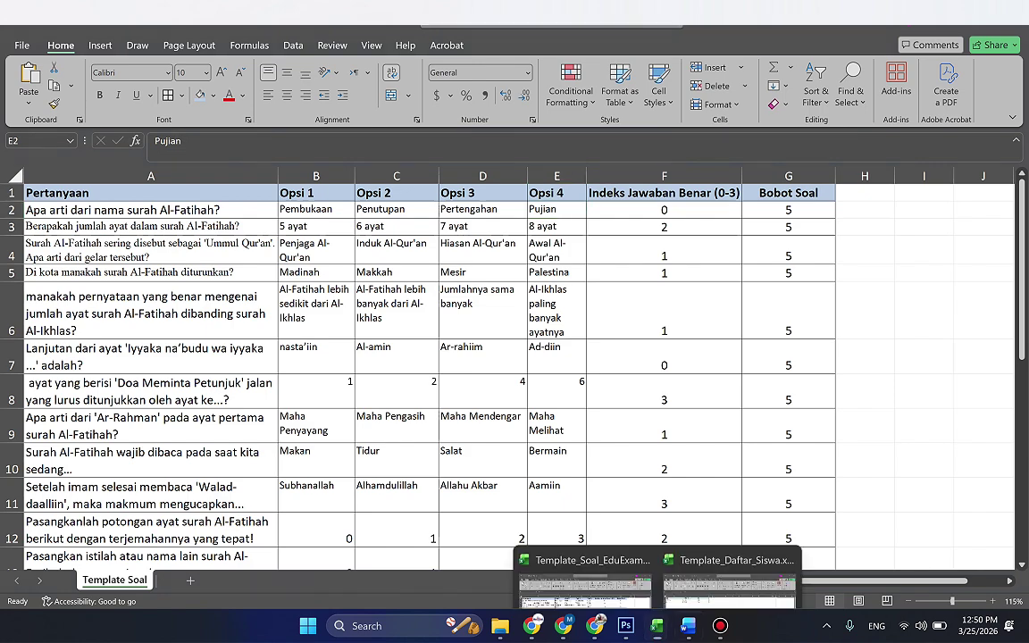
left_click(661, 555)
left_click(205, 205)
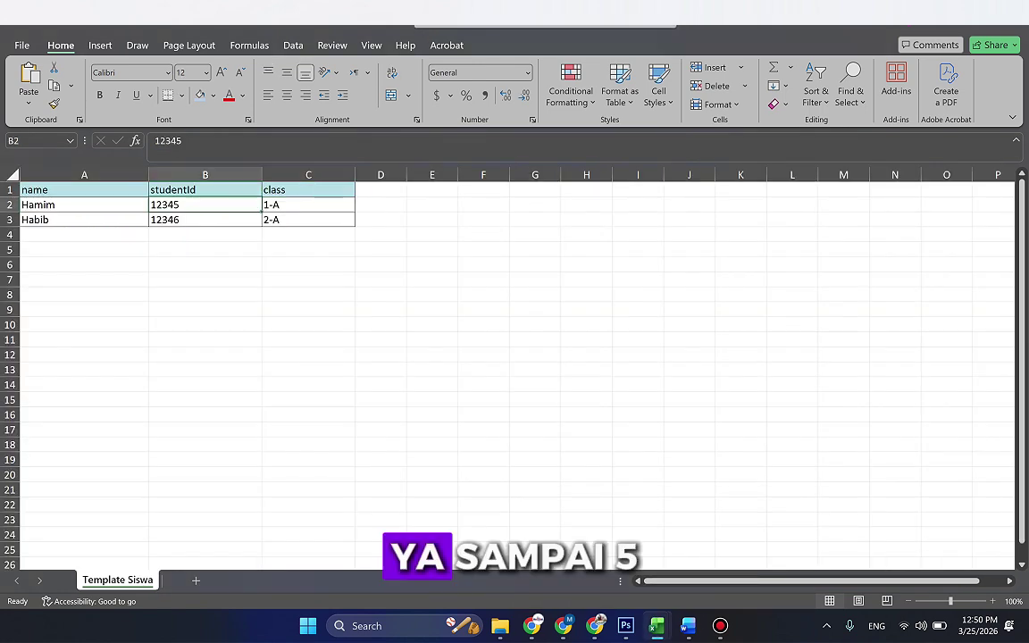
left_click(309, 205)
double_click(271, 205)
key("alt+Tab")
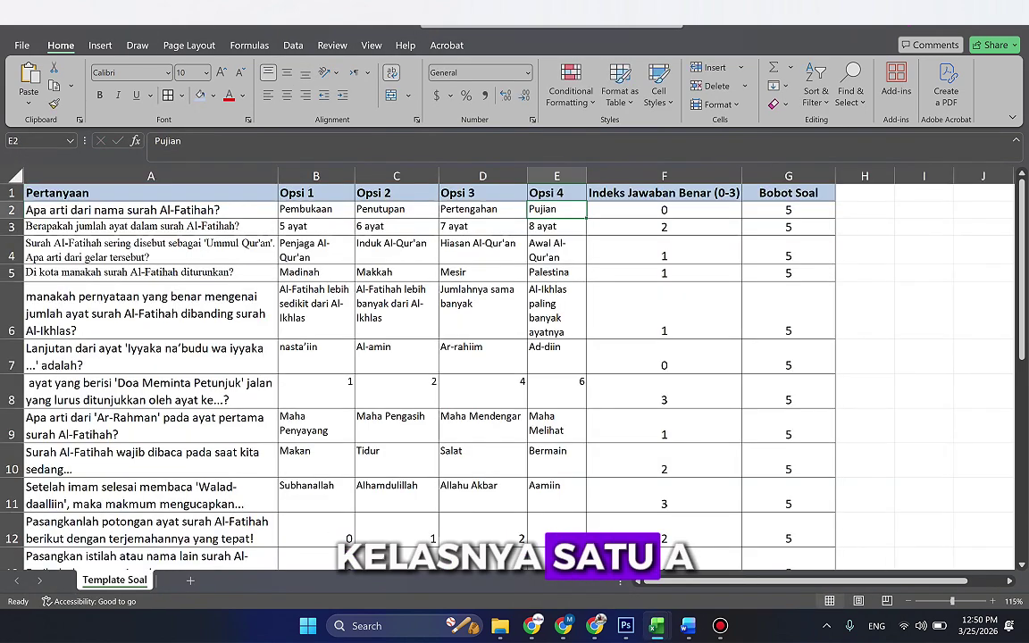
type("1-A")
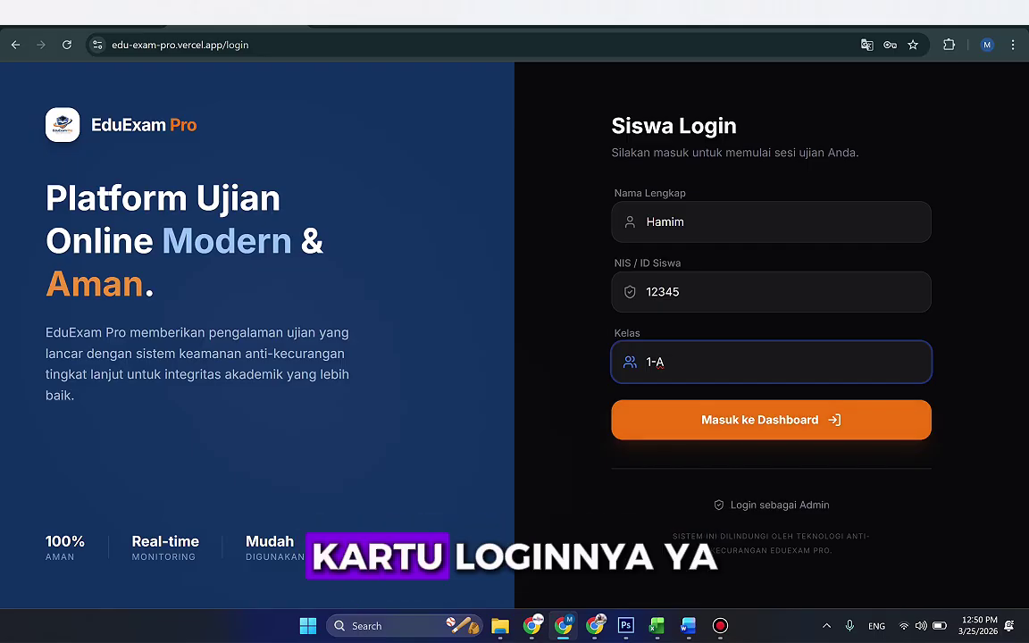
Step: Log back in as admin with the password and generate the login cards PDF from Manajemen Siswa
left_click(779, 504)
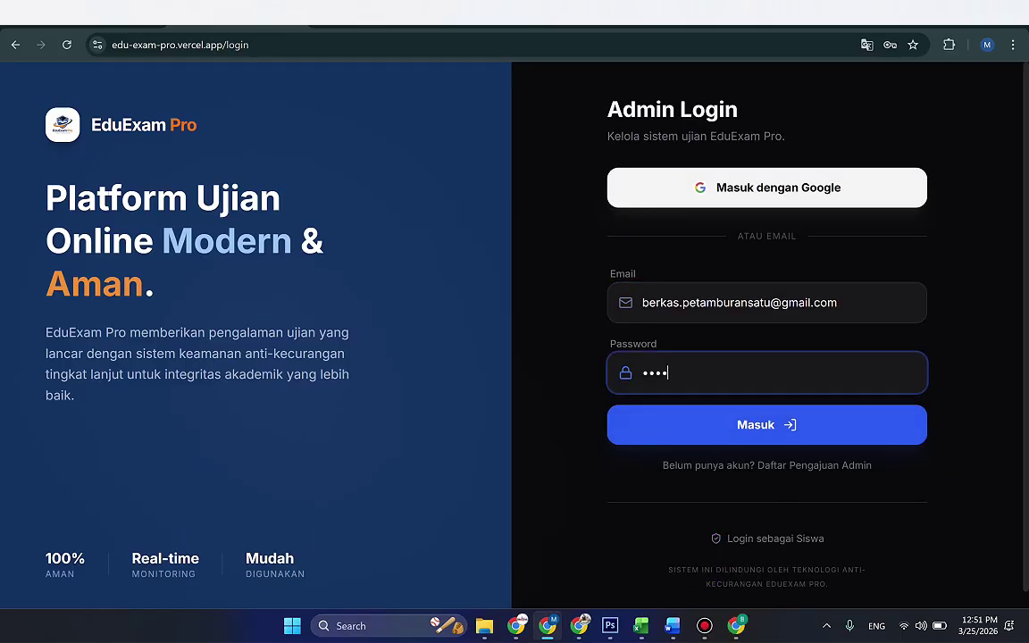
type("56")
key("Return")
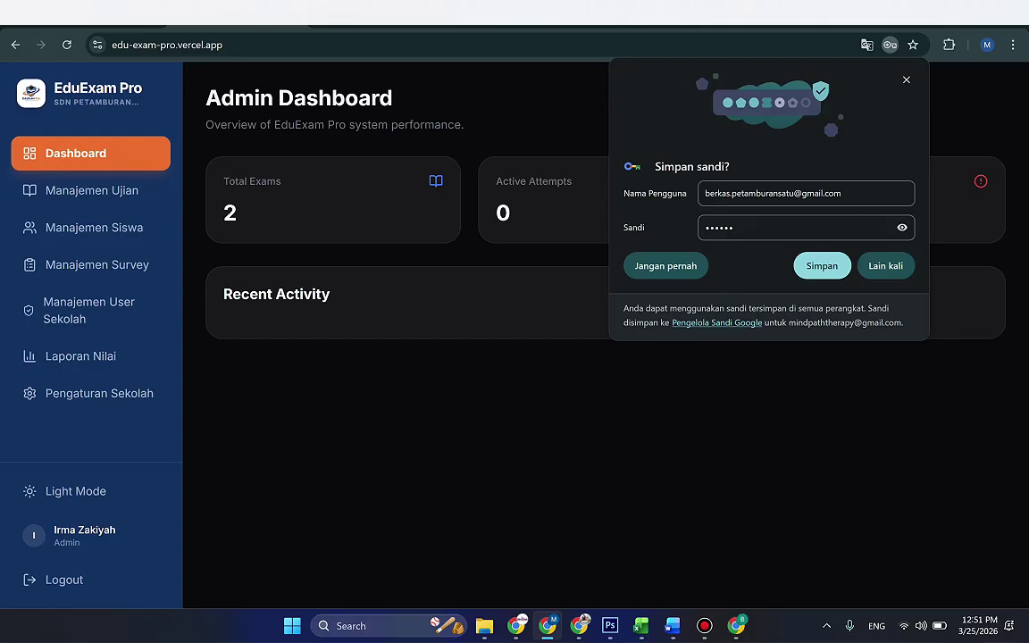
left_click(822, 265)
left_click(95, 227)
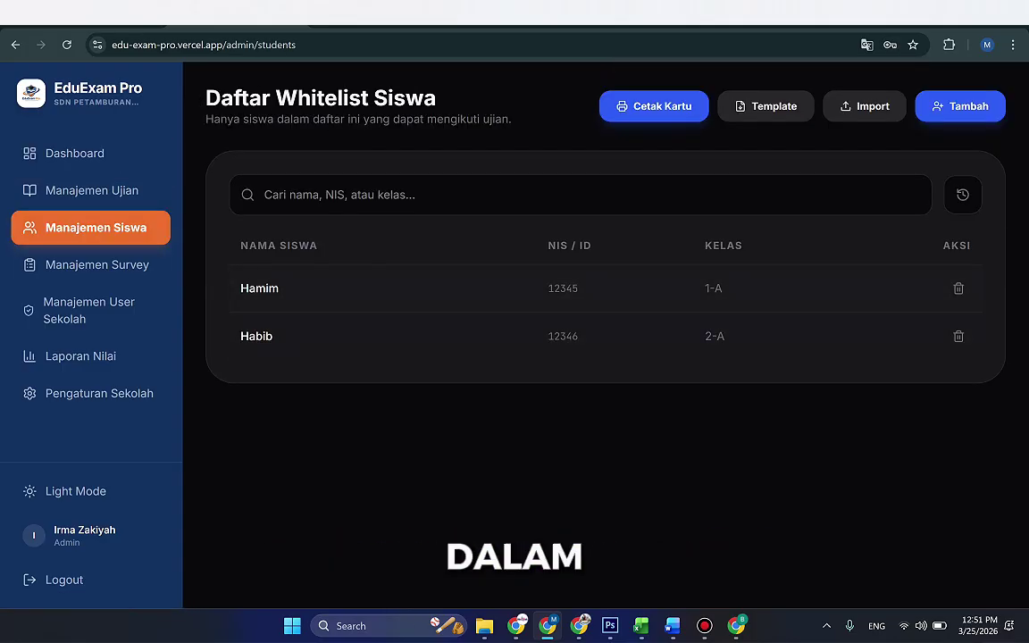
left_click(654, 106)
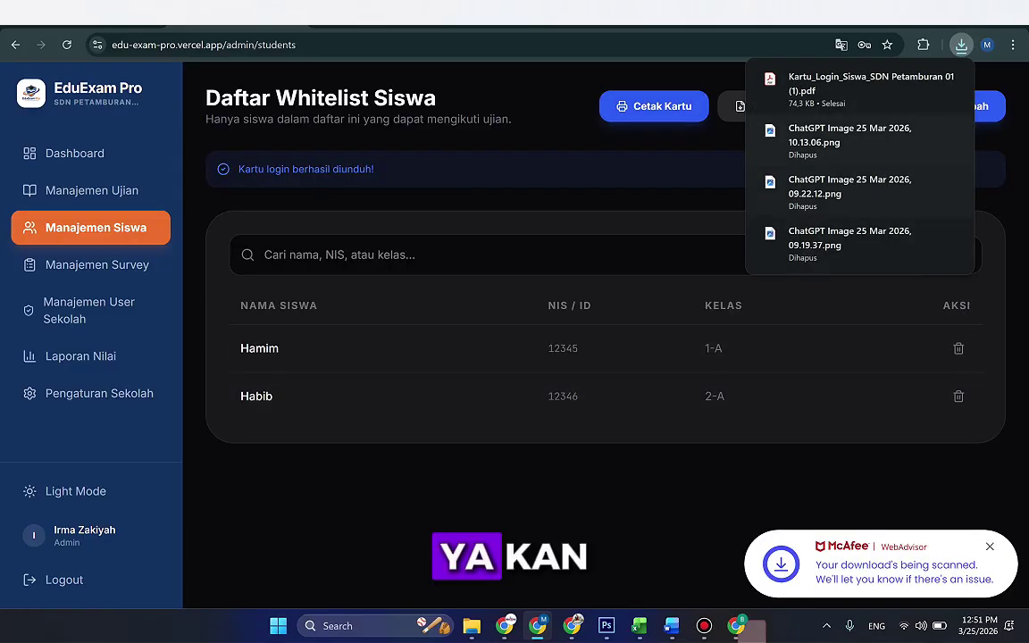
key("Return")
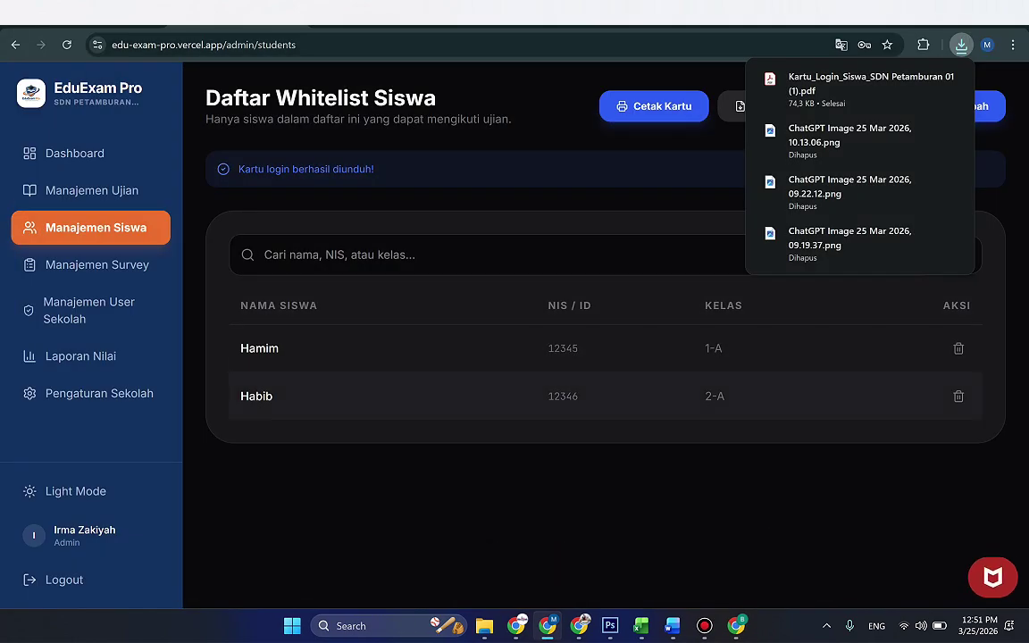
Step: Open the Kartu_Login_Siswa PDF and check the first card's NIS and class 1-A
left_click(871, 83)
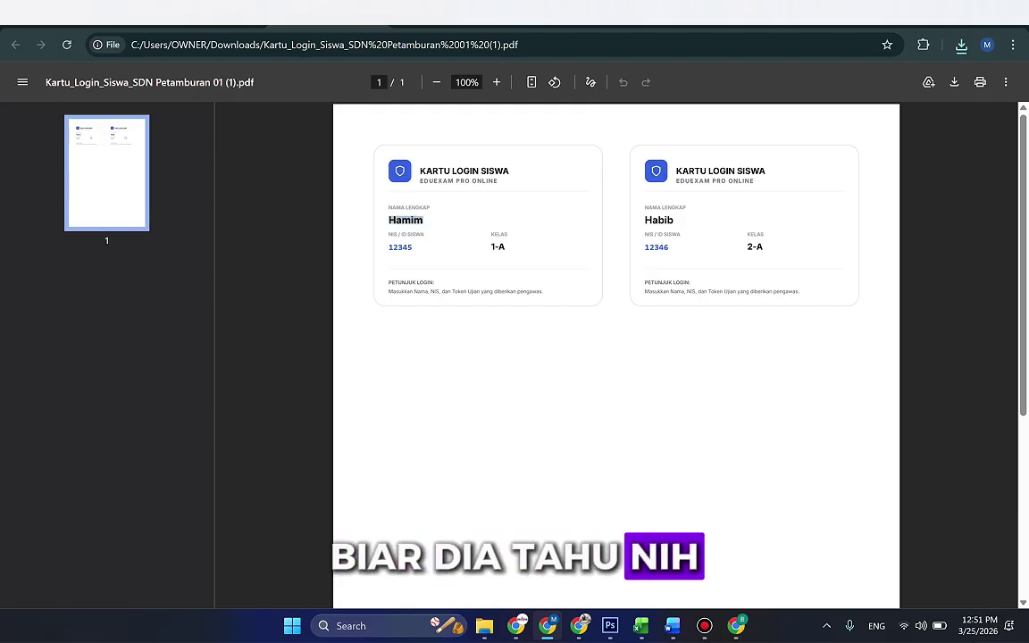
double_click(390, 247)
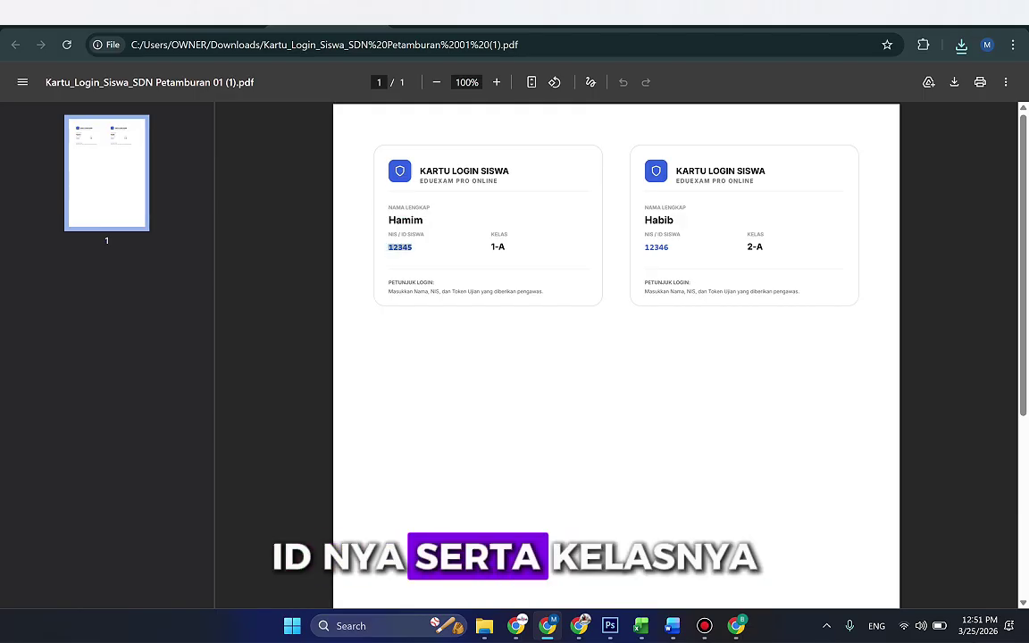
double_click(498, 246)
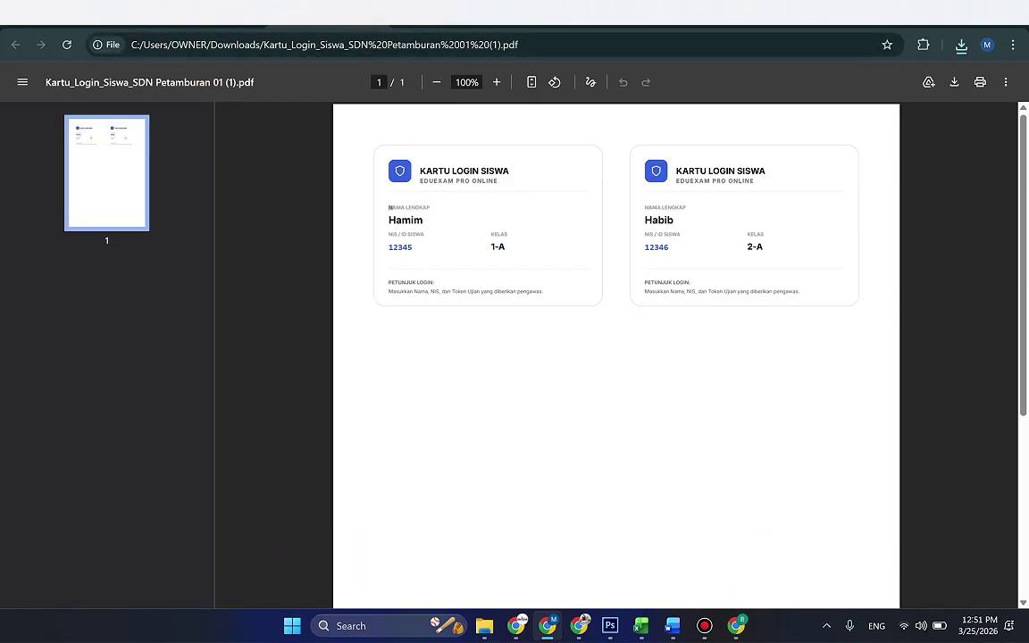
left_click_drag(388, 207, 509, 236)
left_click(509, 236)
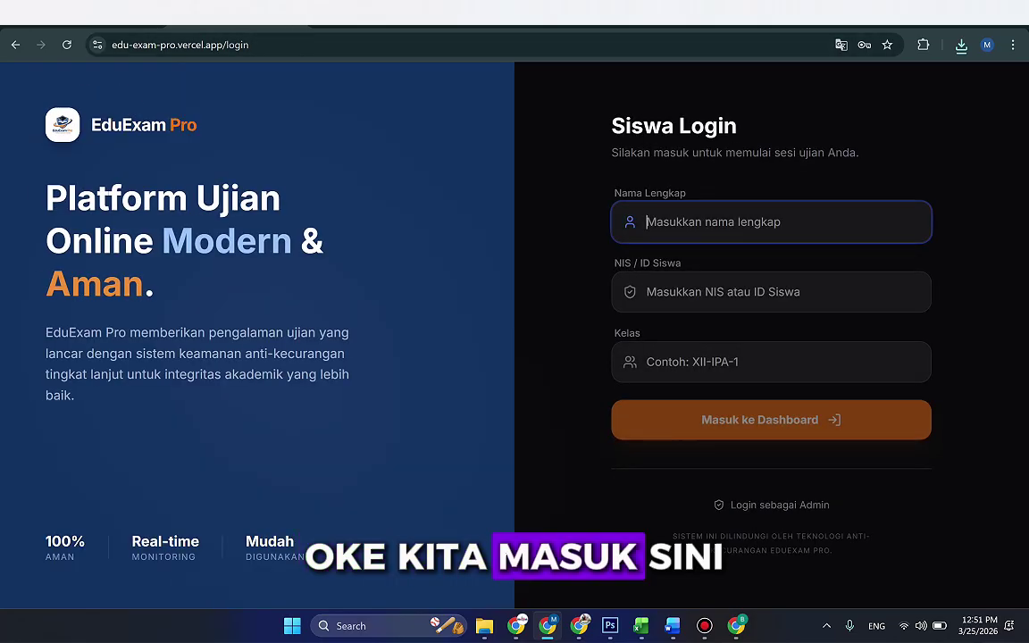
Step: Log in on Siswa Login with the student's name and class 1-A
type("Hamim")
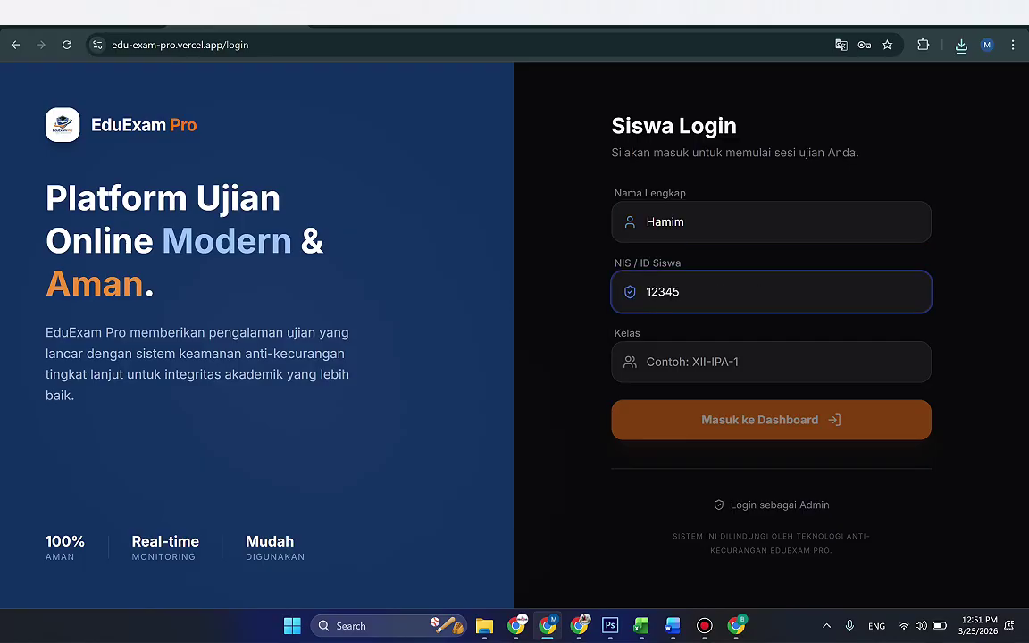
left_click(771, 362)
type("1-A")
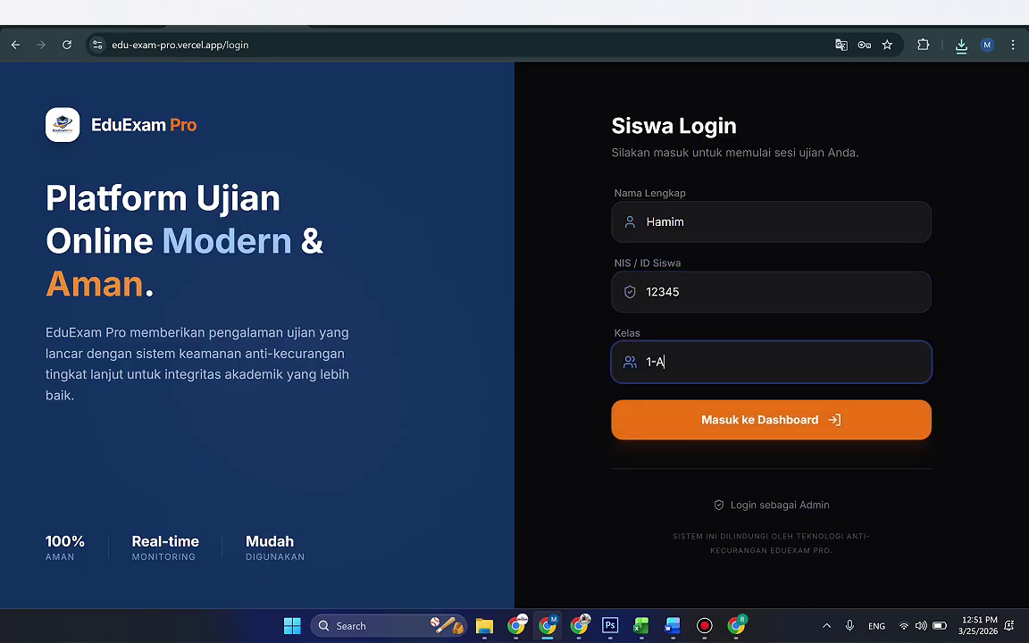
key("Return")
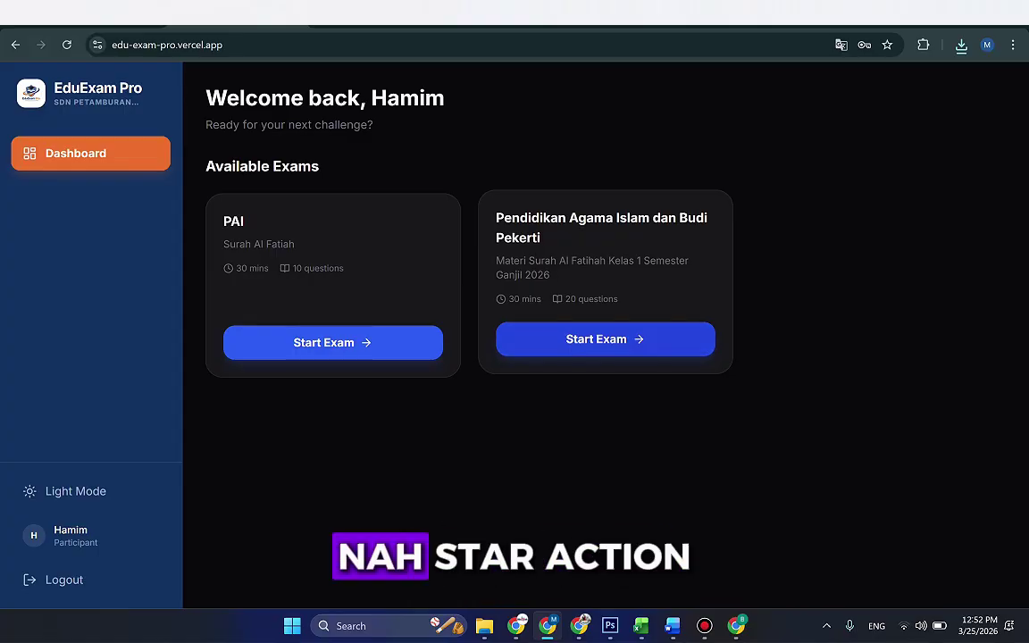
left_click(605, 342)
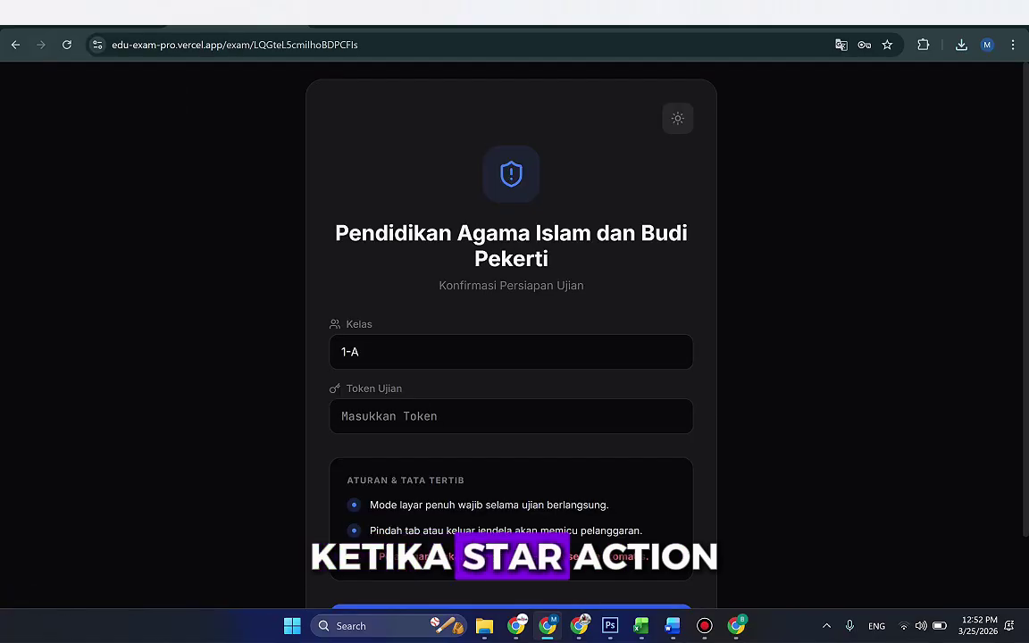
scroll(511, 358, "down", 1)
left_click(353, 271)
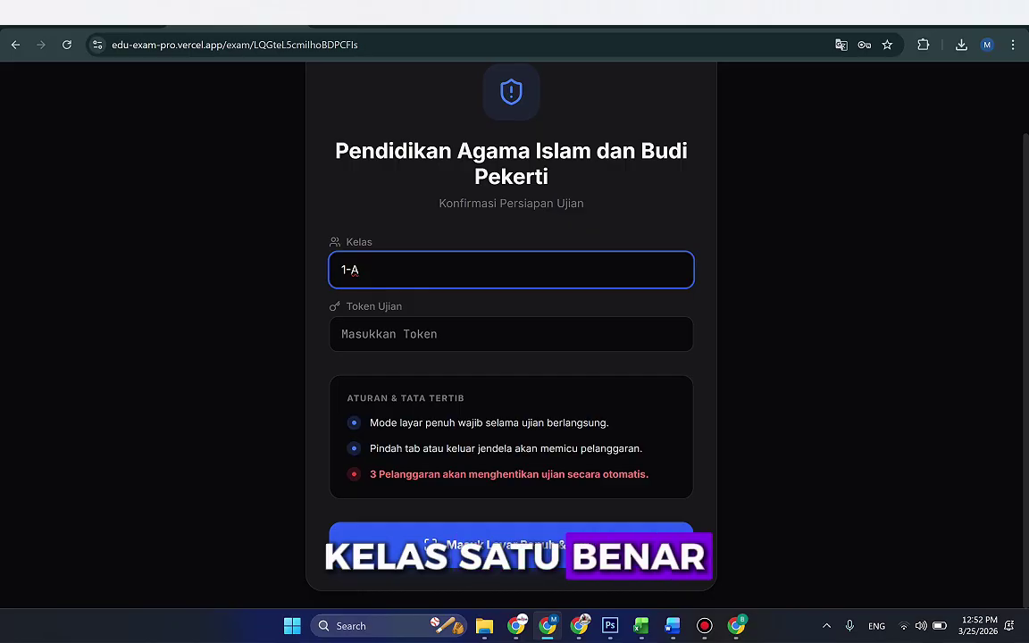
left_click(342, 334)
type("PAI123")
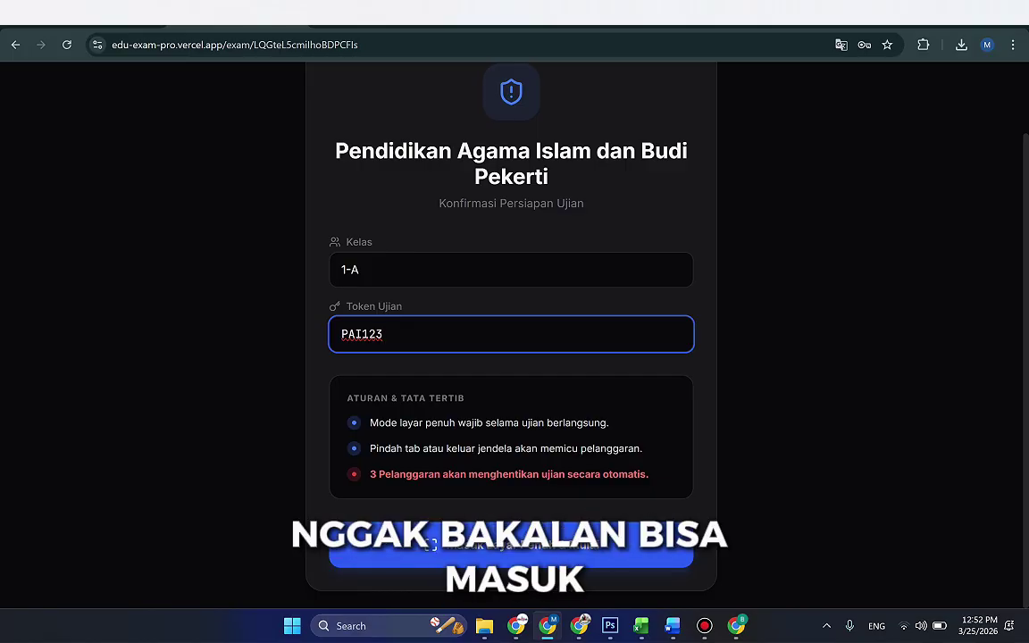
key("BackSpace")
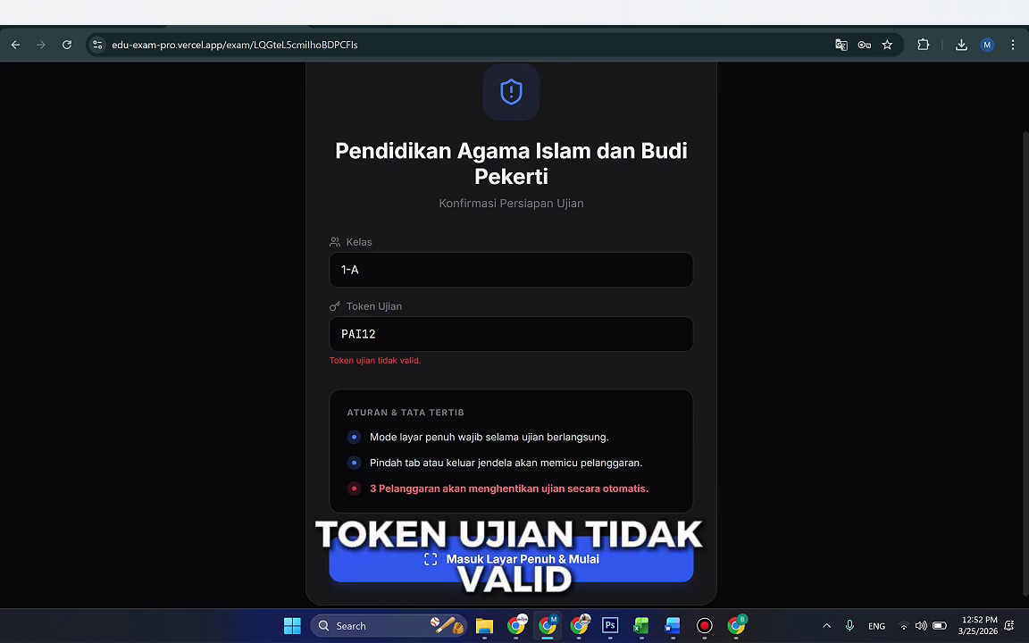
left_click(375, 333)
type("3")
Step: Read the Aturan & Tata Tertib rules, including the three-violations rule
left_click_drag(379, 463, 473, 463)
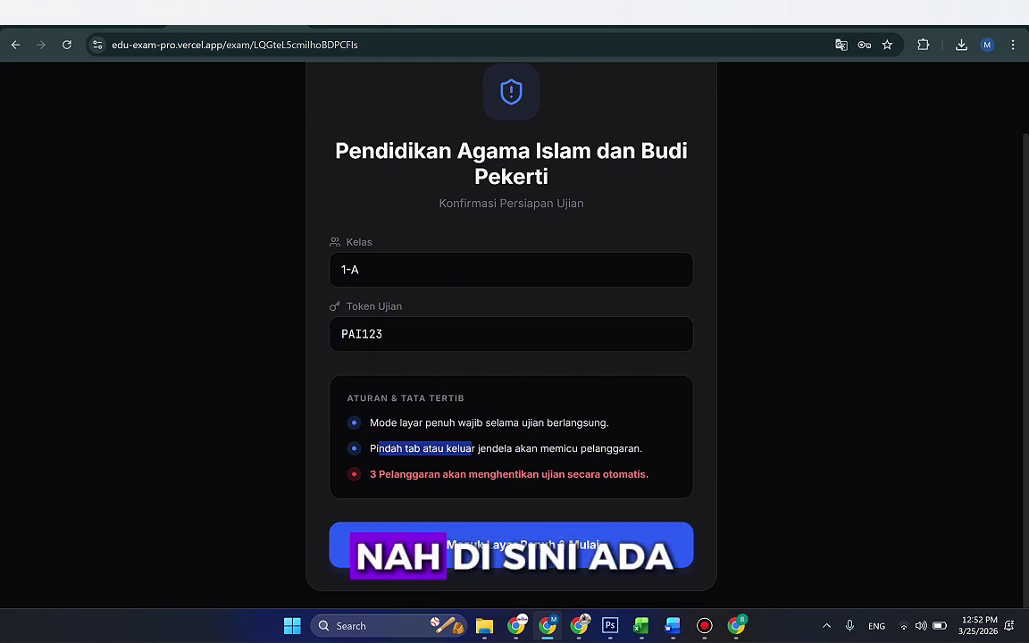
left_click_drag(385, 422, 609, 423)
left_click_drag(385, 449, 643, 448)
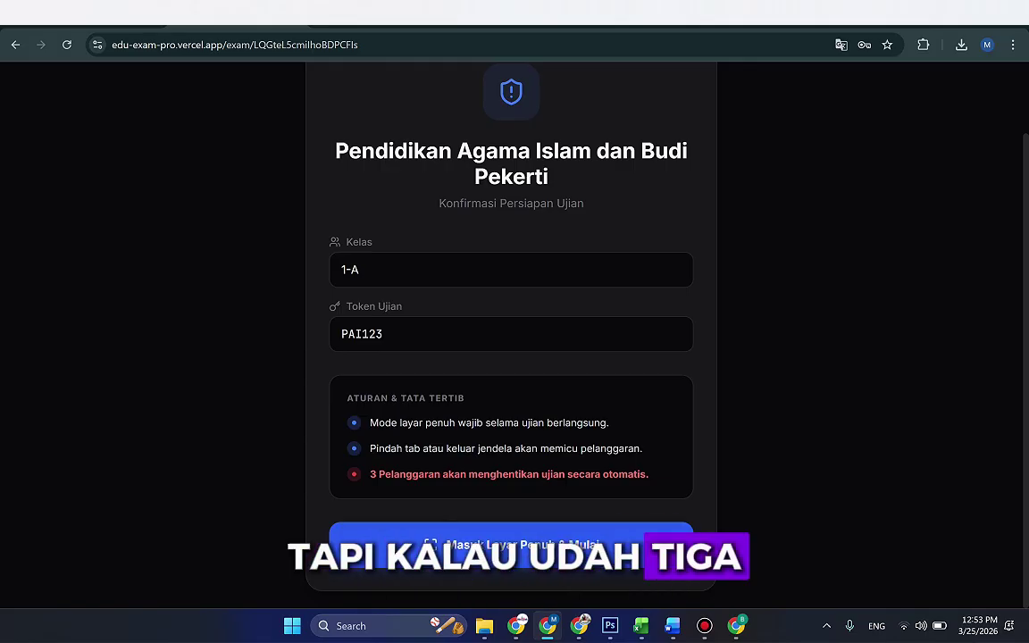
left_click_drag(369, 474, 449, 474)
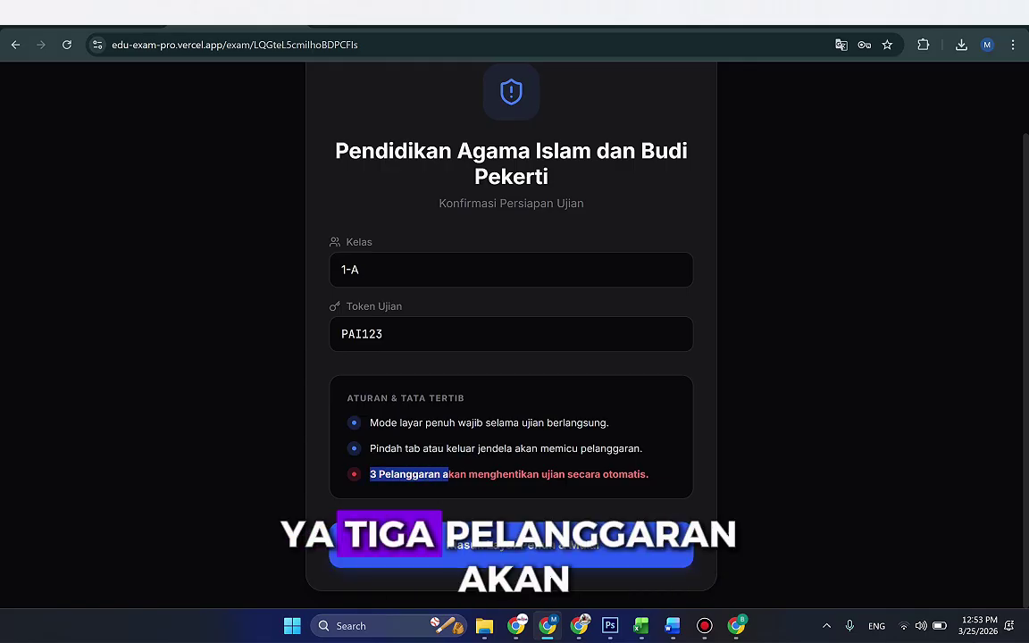
Step: Allow camera and location with Izinkan kali ini, dismiss the alert, and start via Masuk Layar Penuh & Mulai
left_click(448, 474)
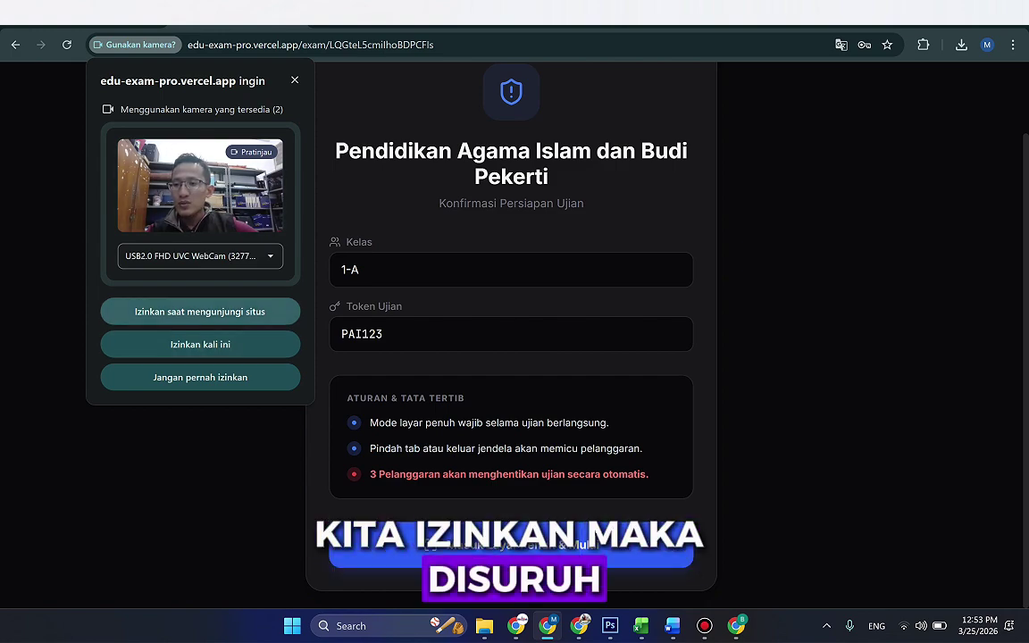
left_click(201, 311)
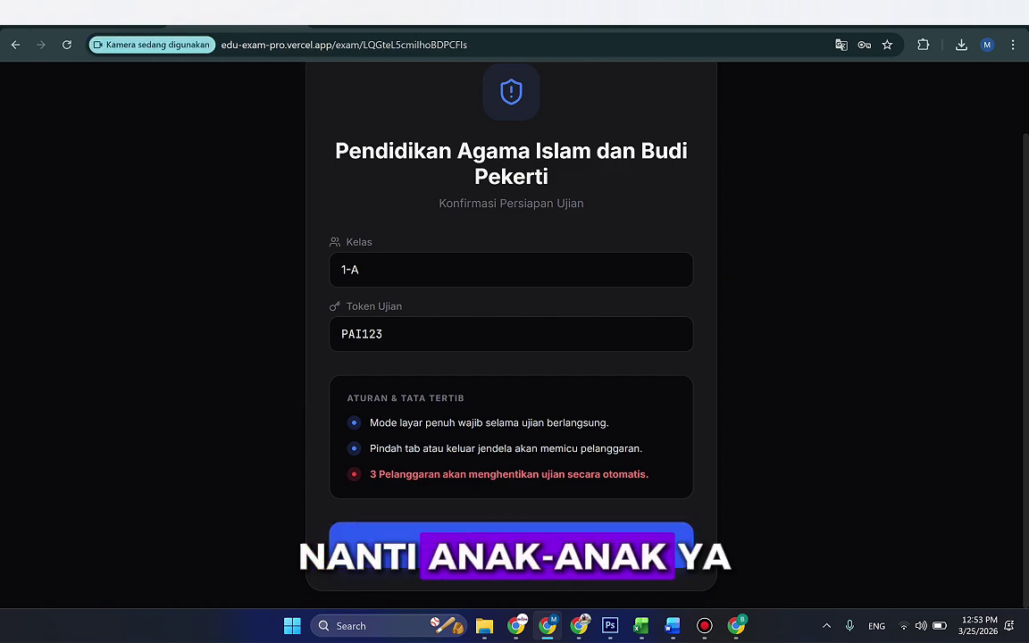
key("Return")
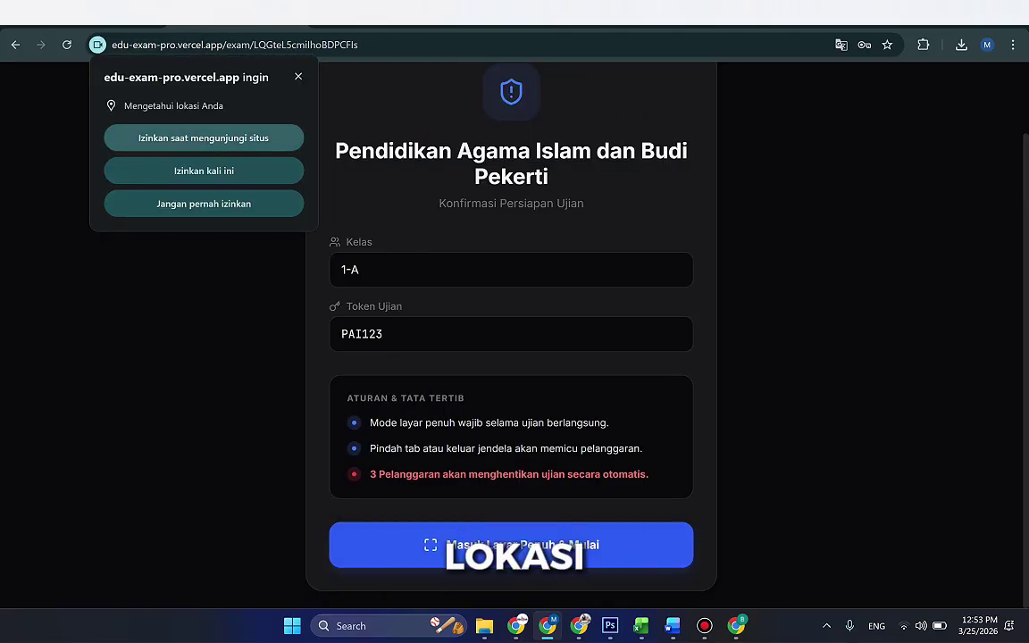
left_click(204, 138)
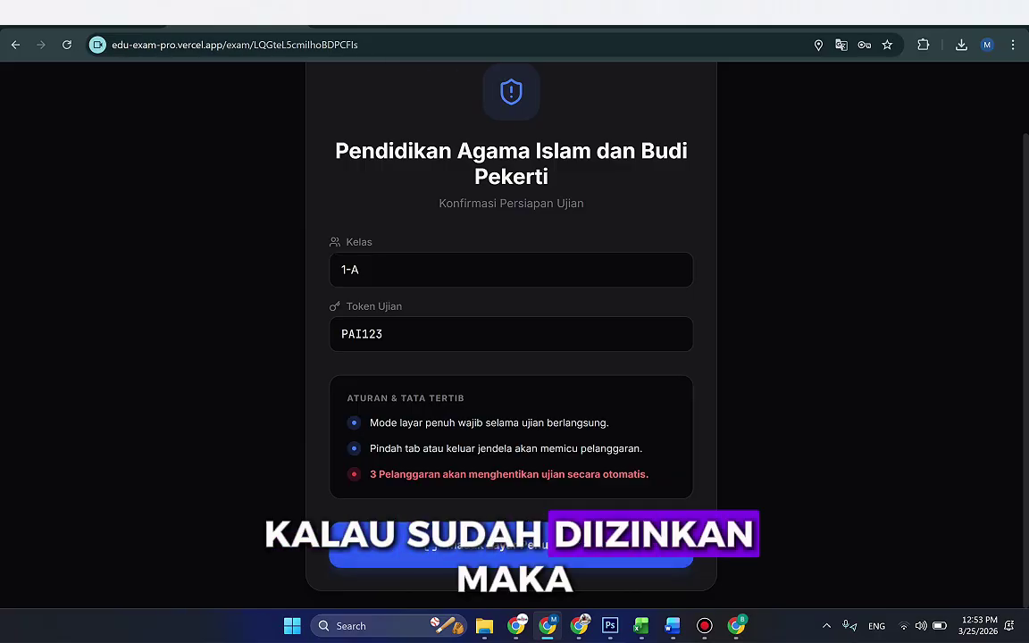
left_click(510, 545)
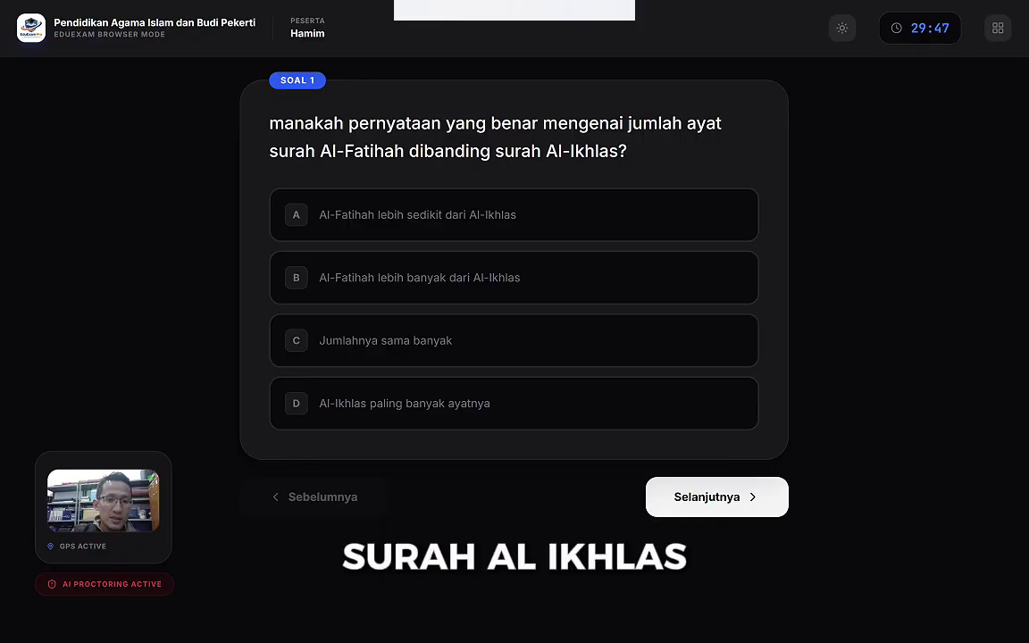
Step: Answer B, then match all five rows on Soal 4 using the Pilih Jawaban dropdowns
left_click(513, 277)
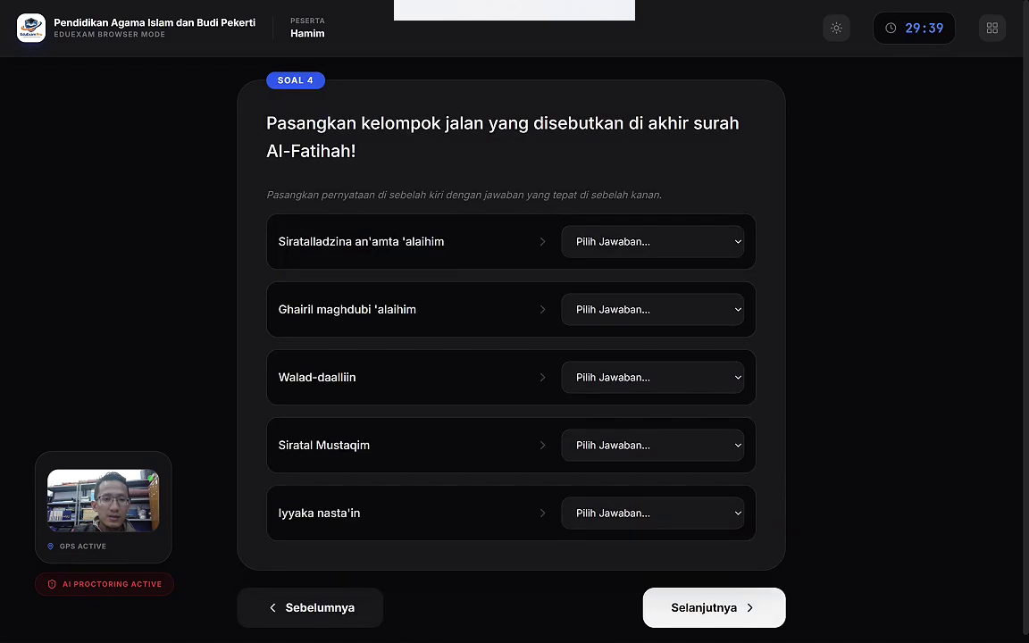
left_click(652, 241)
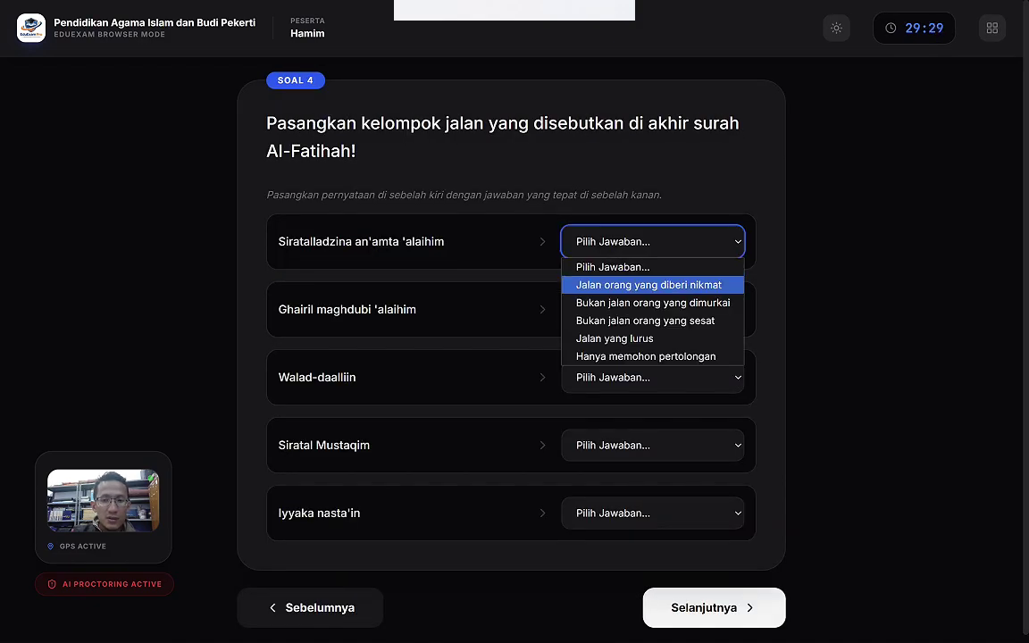
left_click(615, 339)
left_click(652, 309)
left_click(644, 387)
left_click(652, 377)
left_click(645, 455)
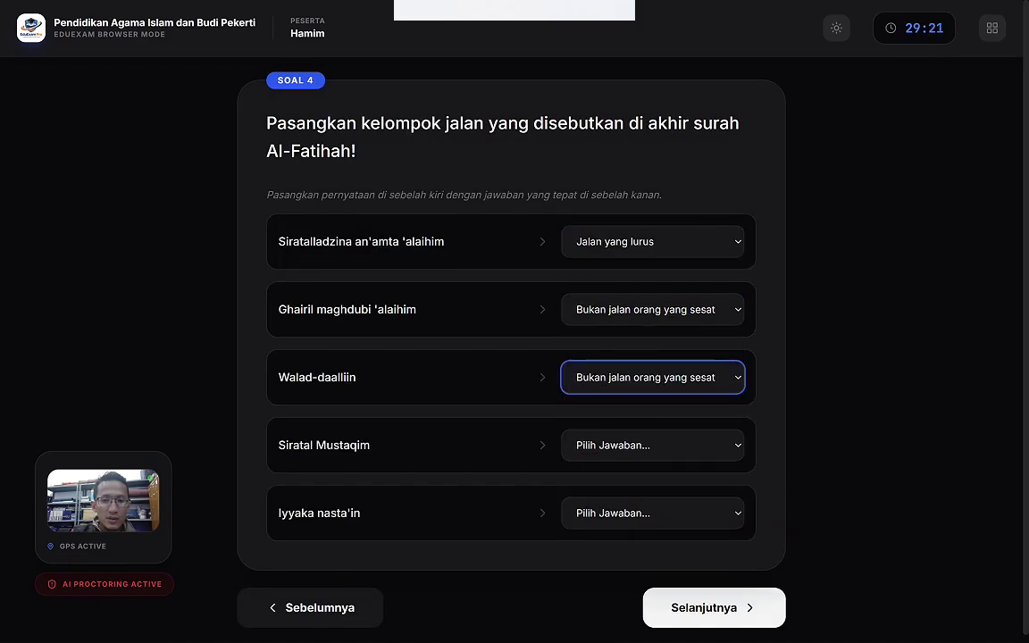
left_click(652, 309)
left_click(652, 370)
left_click(652, 445)
left_click(614, 541)
left_click(652, 513)
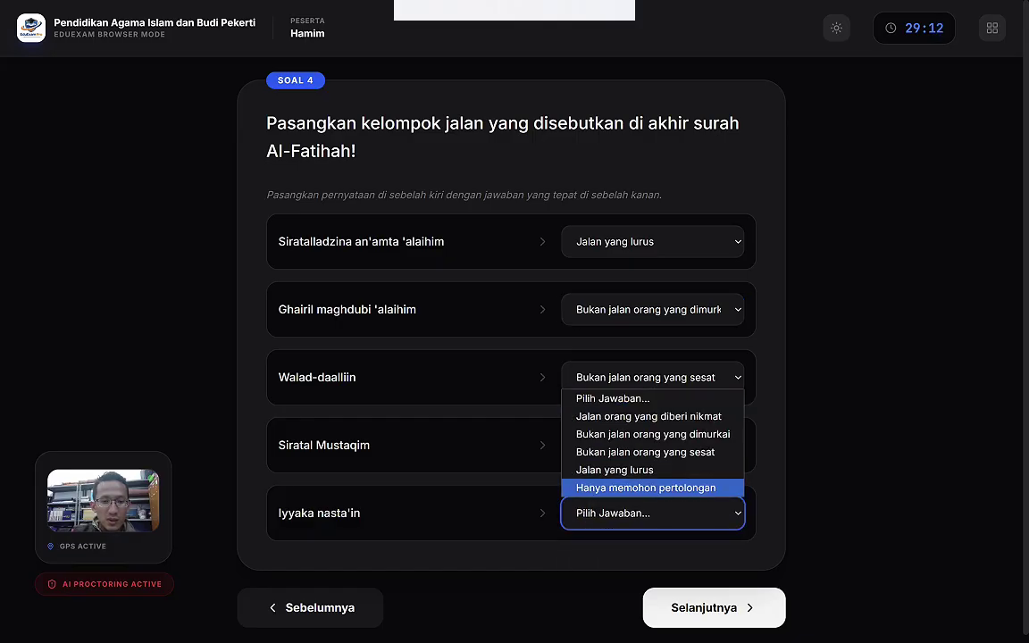
left_click(646, 488)
left_click(652, 241)
left_click(652, 284)
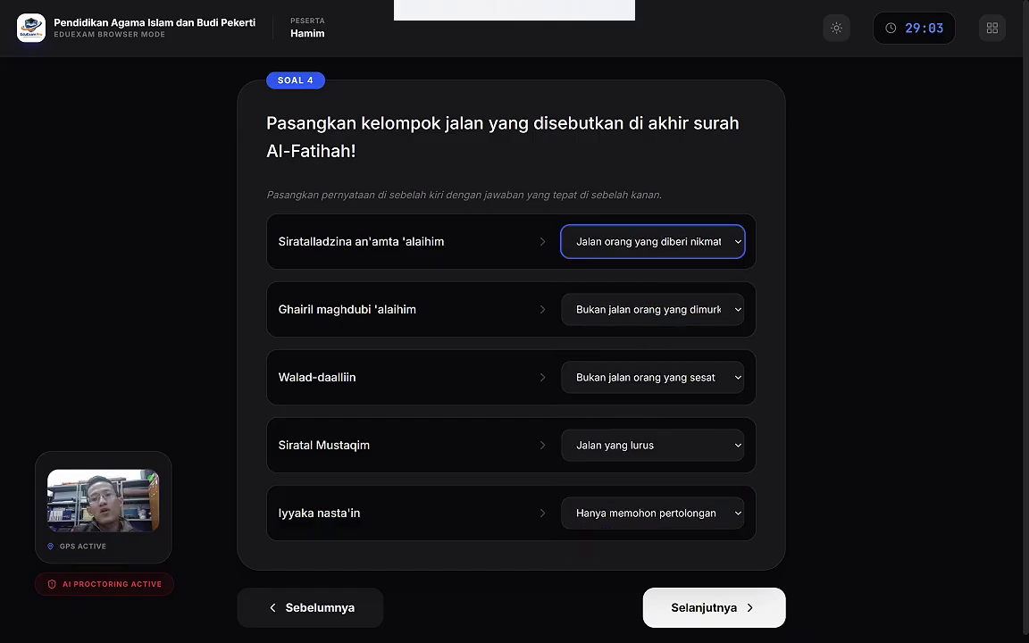
Step: Answer questions 5 to 10: C for 5, Maha Pengasih for 6, Benar for 10
left_click(714, 608)
left_click(513, 215)
left_click(514, 340)
left_click(717, 497)
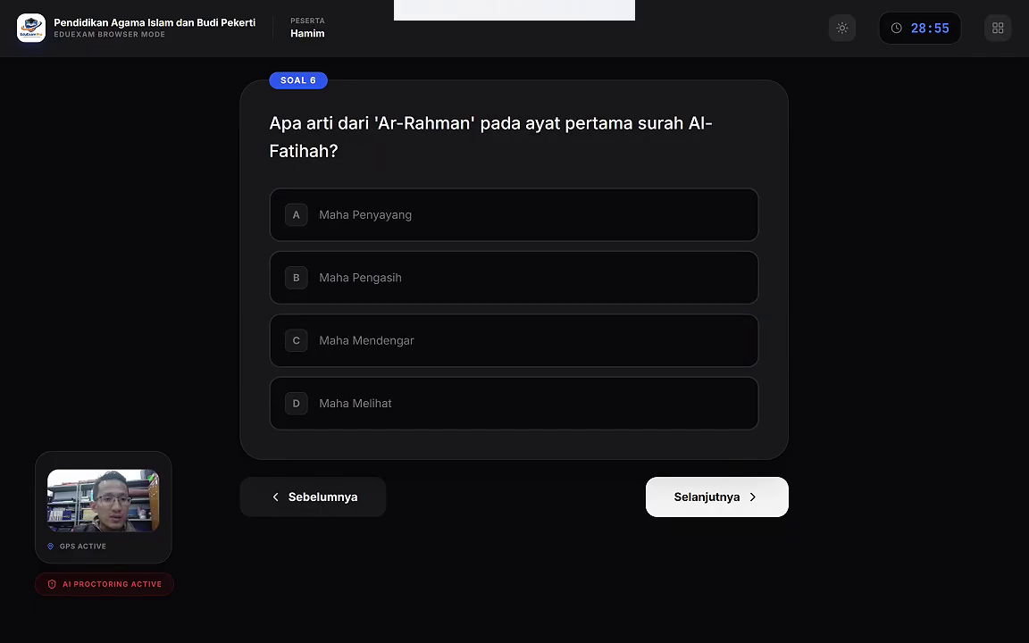
left_click(513, 276)
left_click(716, 497)
left_click(717, 468)
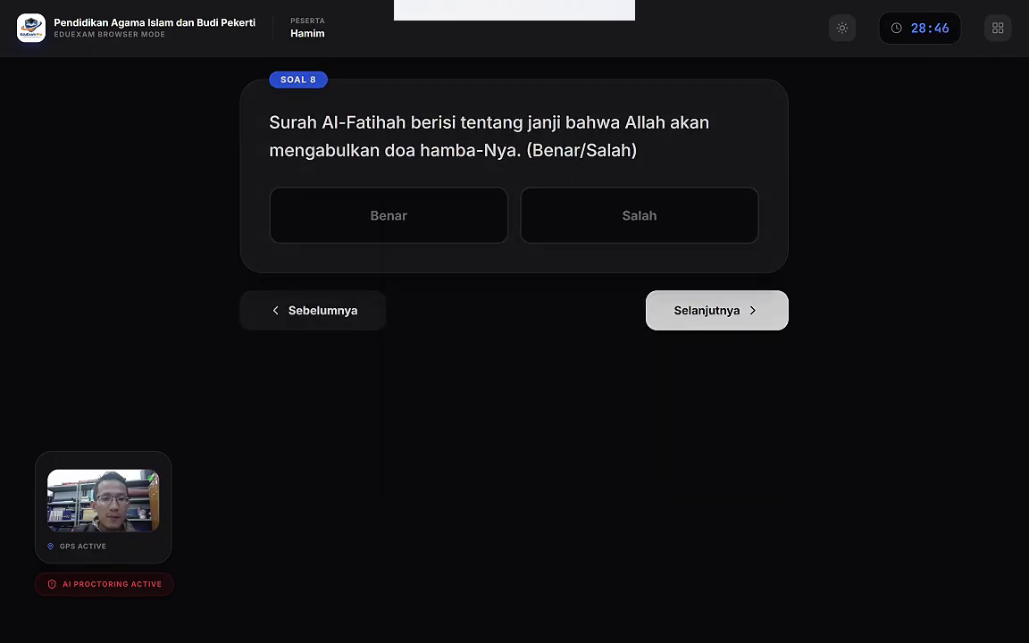
left_click(716, 311)
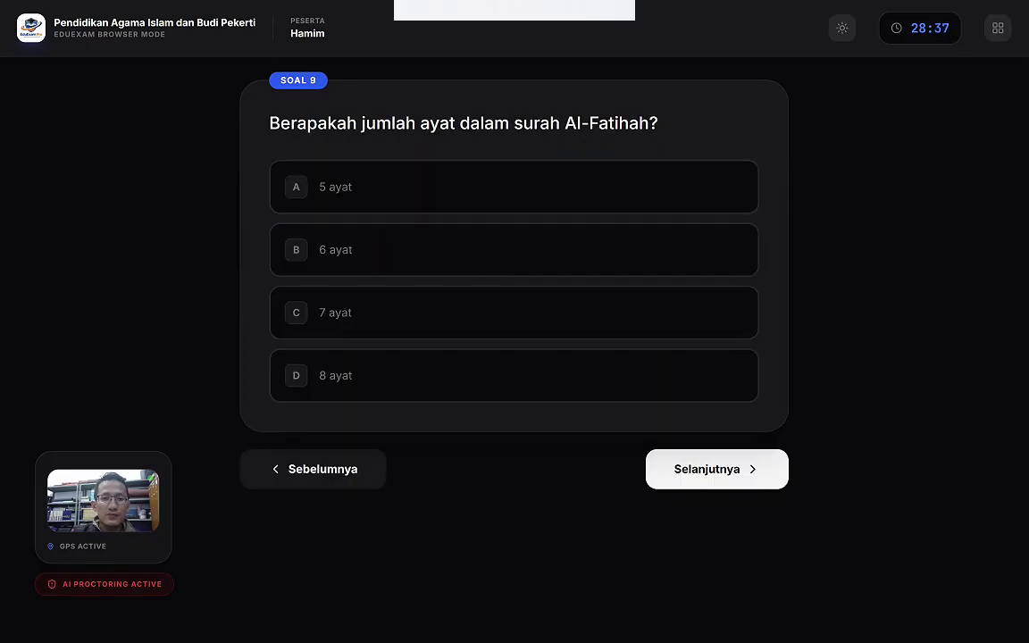
left_click(716, 468)
left_click(388, 216)
Step: Answer through question 20 (C, B, Benar, Makkah) and request Selesaikan Ujian
left_click(716, 310)
left_click(506, 310)
left_click(717, 468)
left_click(514, 277)
left_click(717, 496)
left_click(389, 181)
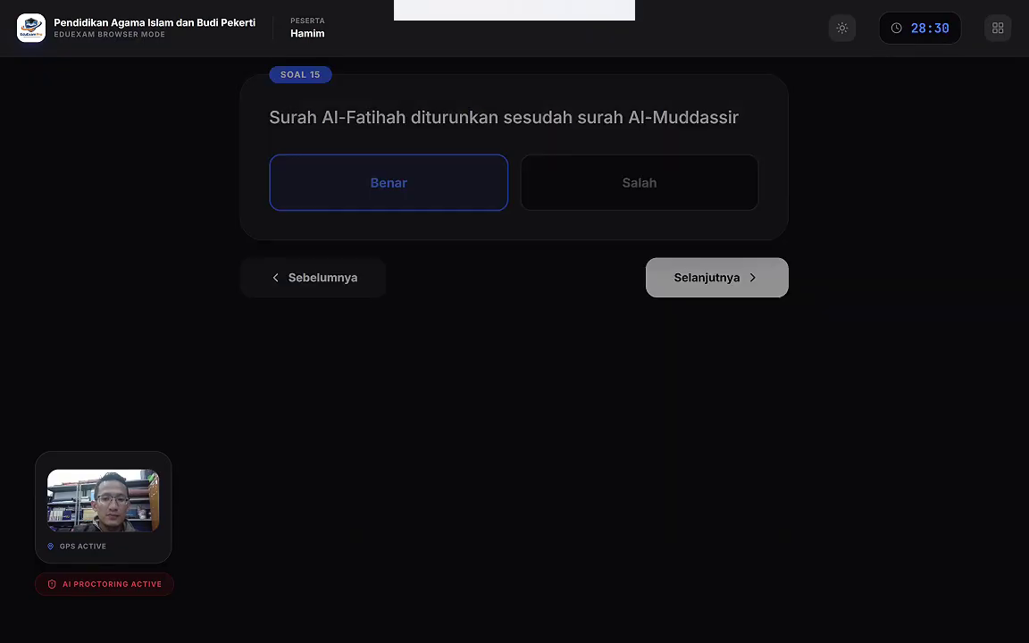
left_click(717, 276)
left_click(716, 310)
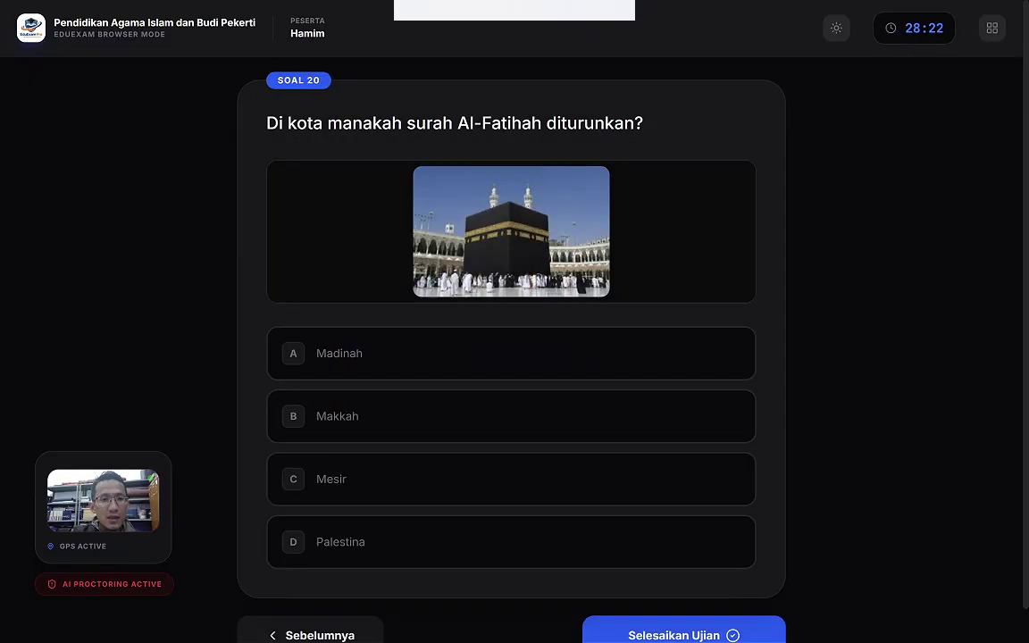
left_click(513, 417)
scroll(511, 358, "down", 1)
left_click(683, 600)
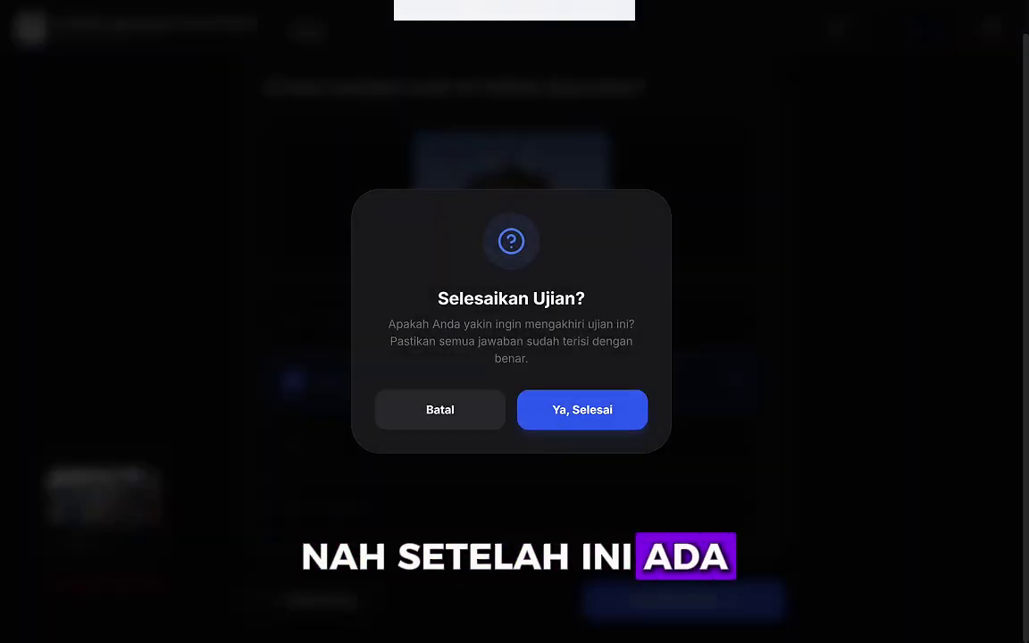
Step: Confirm Ya, Selesai, answer Selalu on both surveys, and view the score-40 certificate
left_click(583, 410)
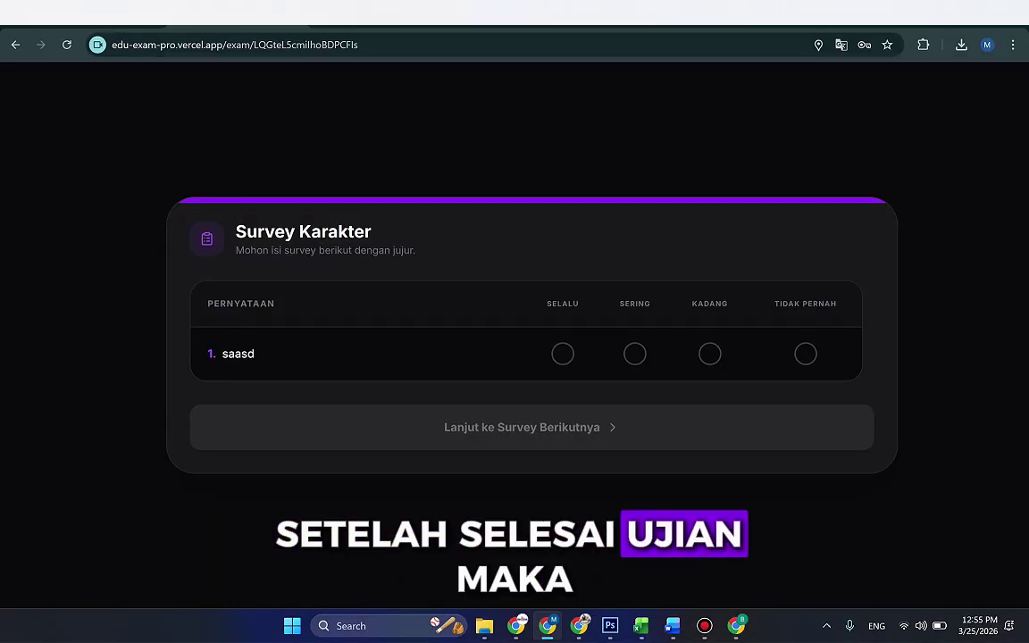
left_click_drag(236, 231, 371, 231)
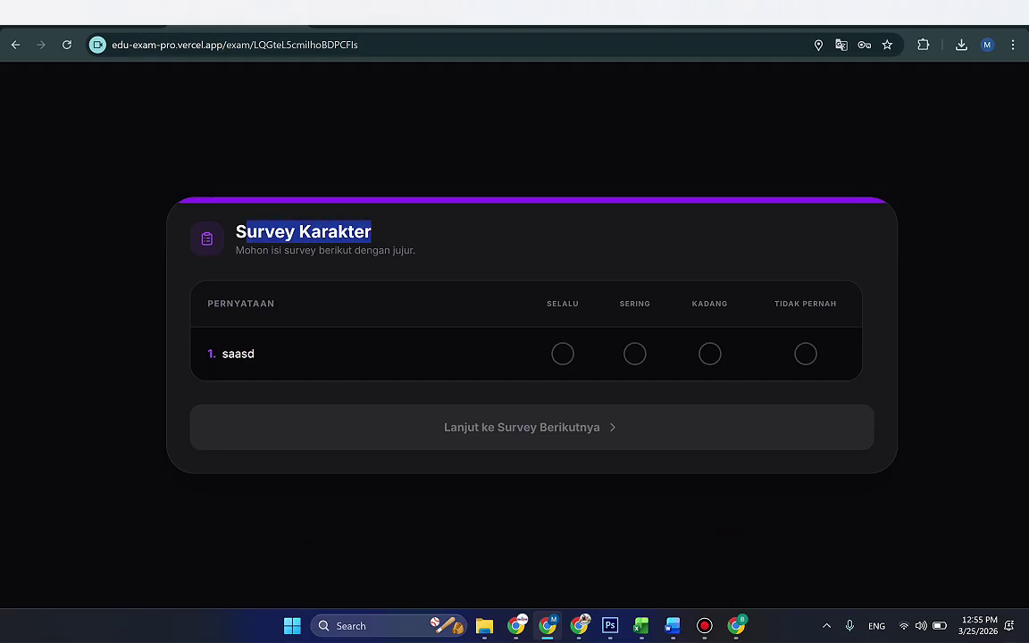
left_click(371, 231)
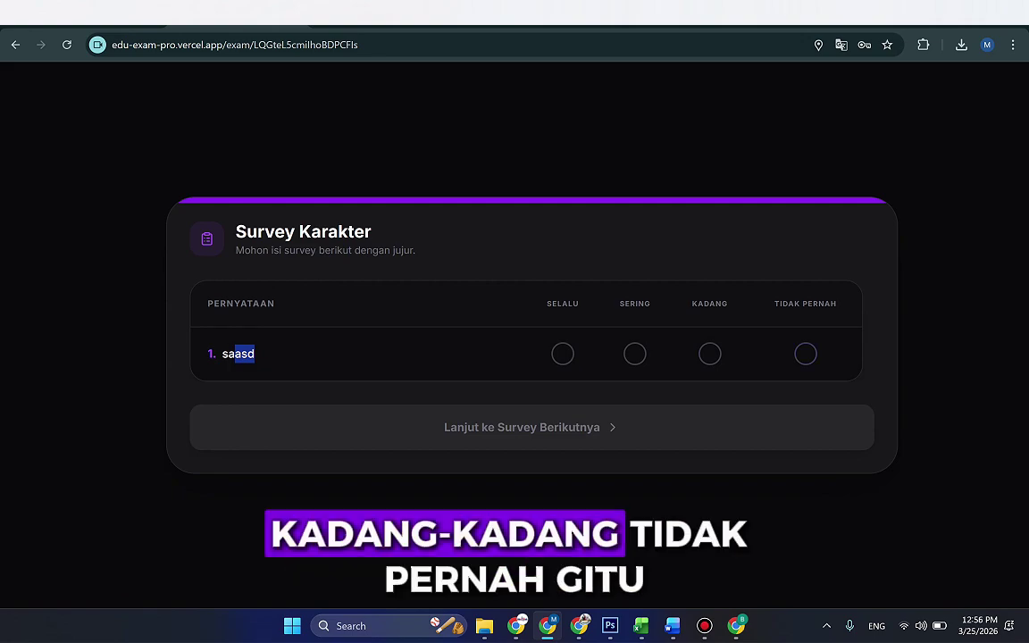
left_click(563, 354)
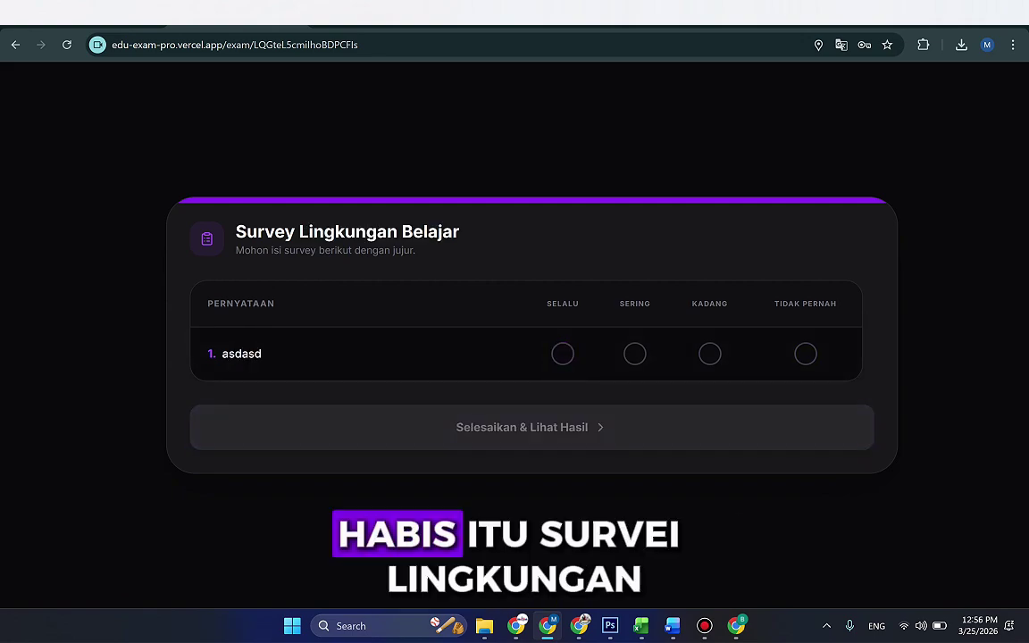
left_click(563, 353)
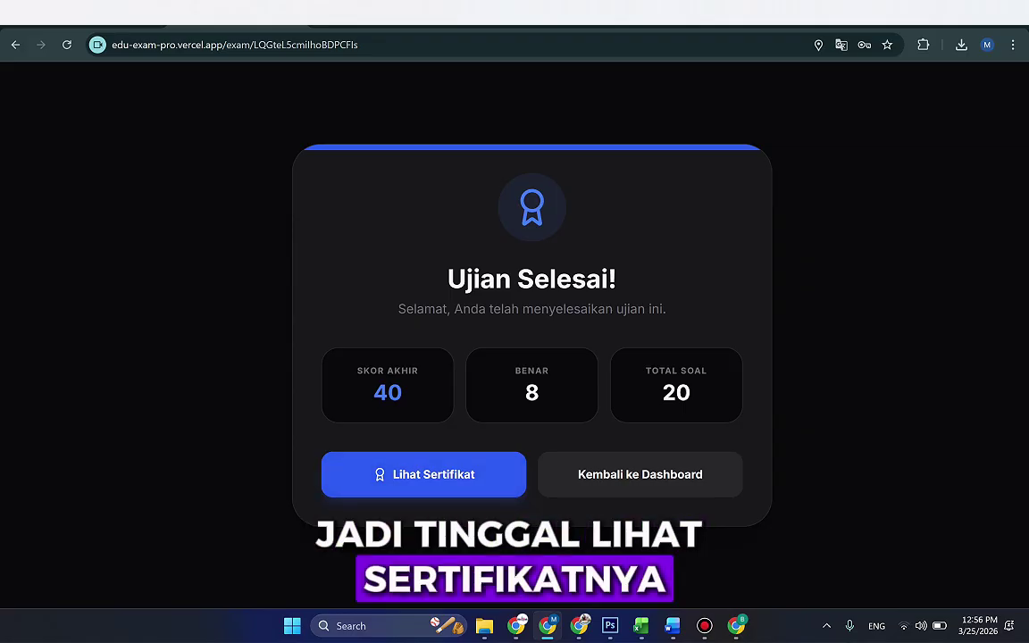
left_click(423, 474)
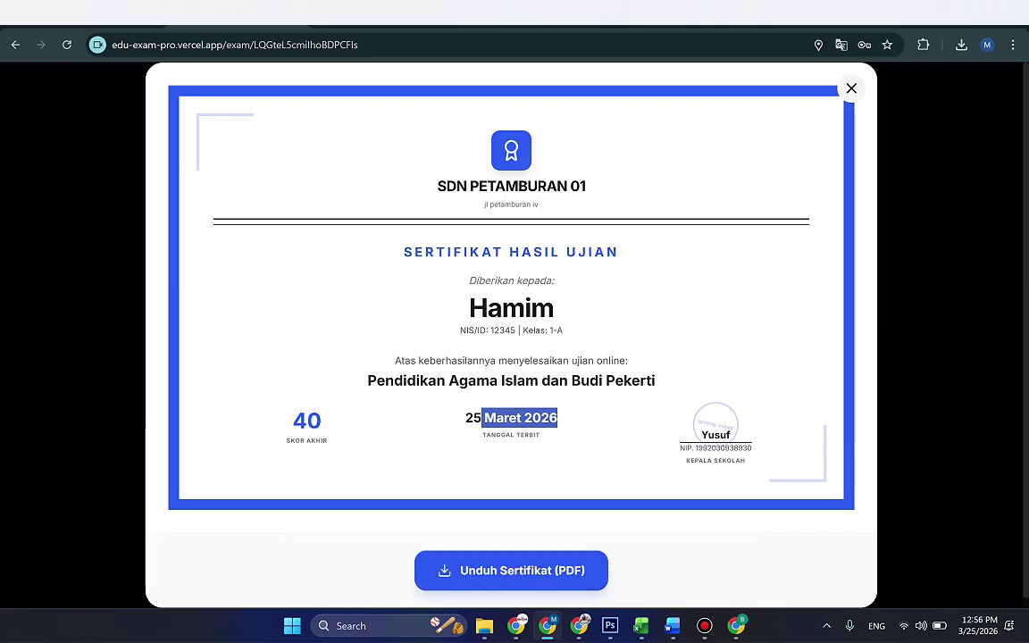
key("Escape")
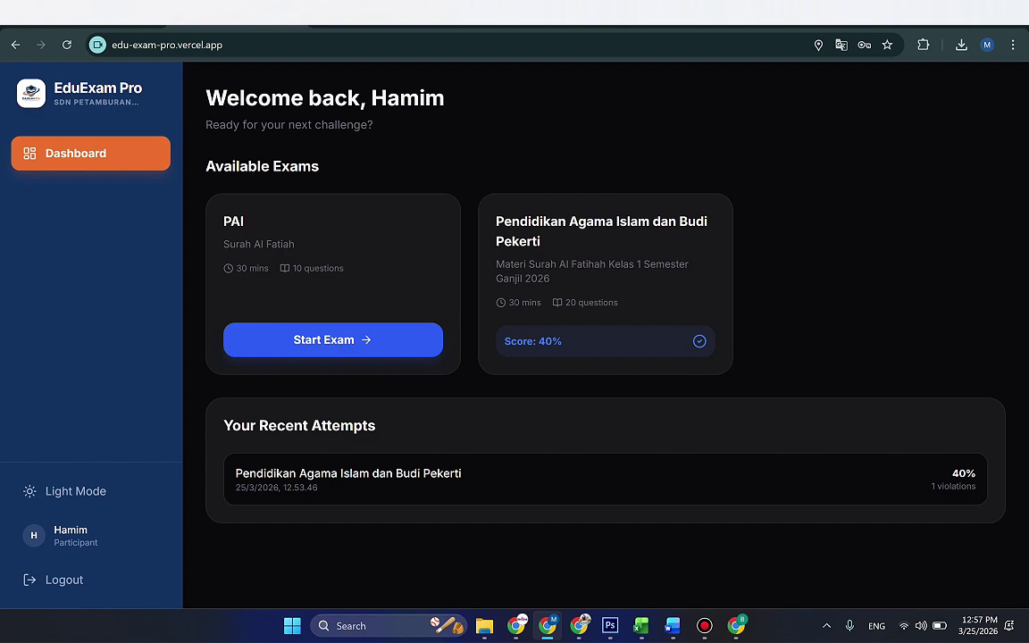
Step: Review the dashboard's 40% score, greeting name and completed exam title
double_click(549, 337)
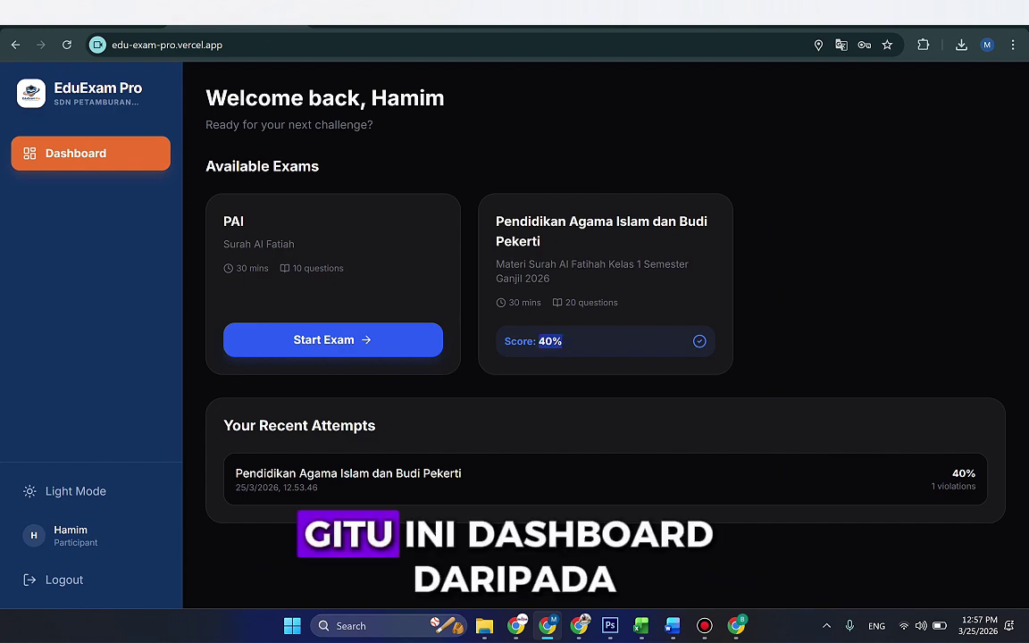
left_click_drag(372, 98, 444, 98)
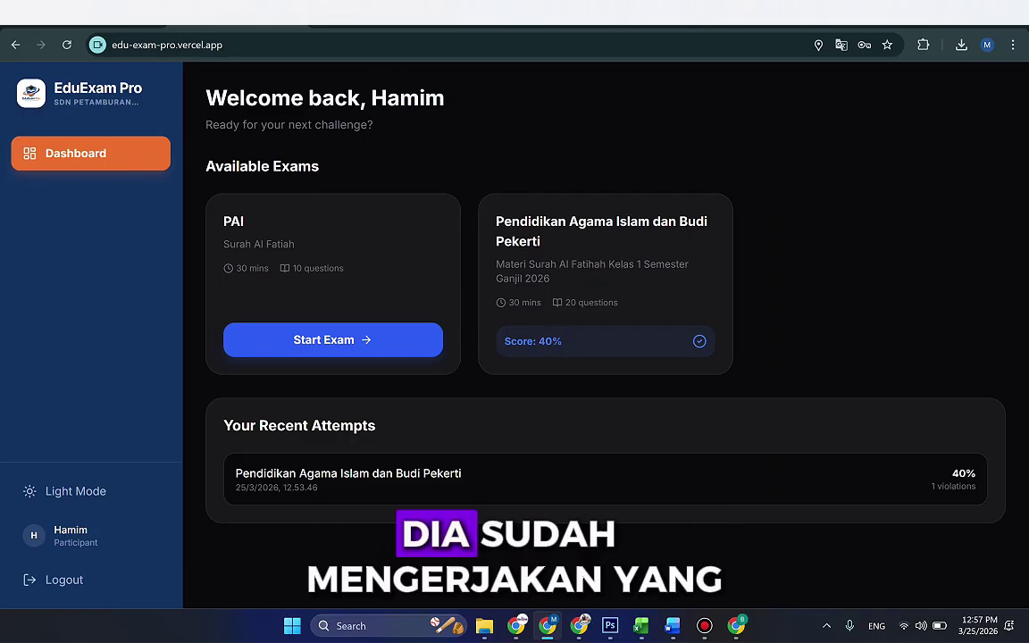
left_click_drag(498, 218, 541, 239)
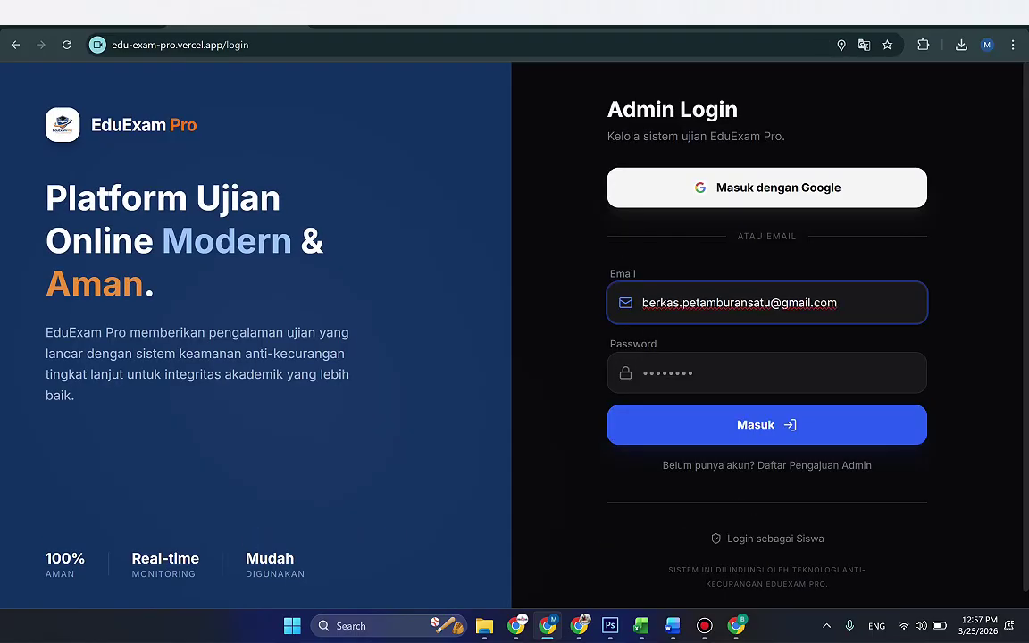
Step: Enter the admin password and log in to the Admin Dashboard
key("Tab")
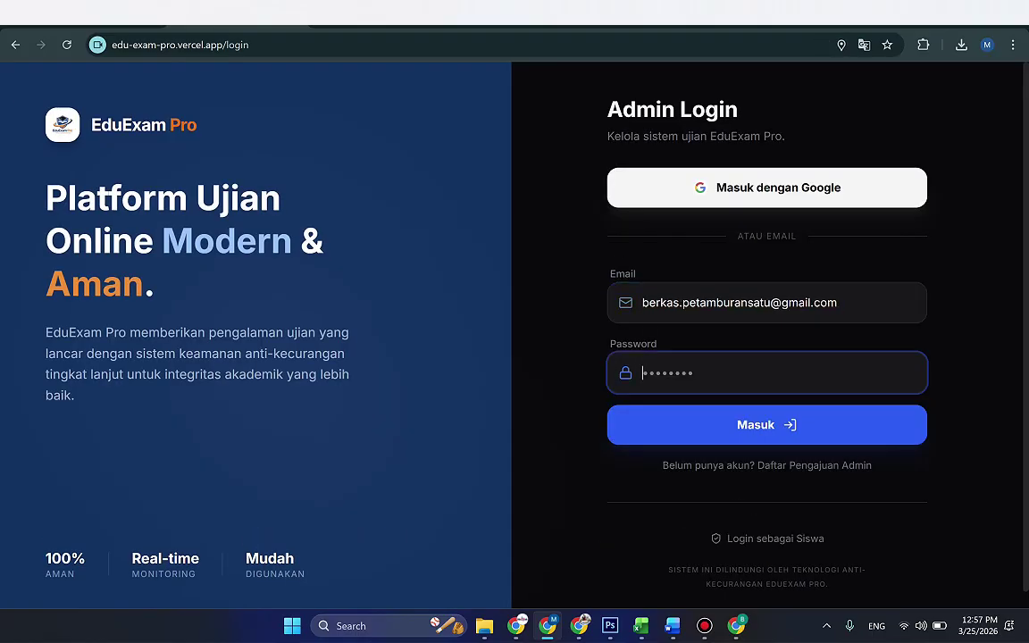
type("••")
left_click(662, 374)
key("Return")
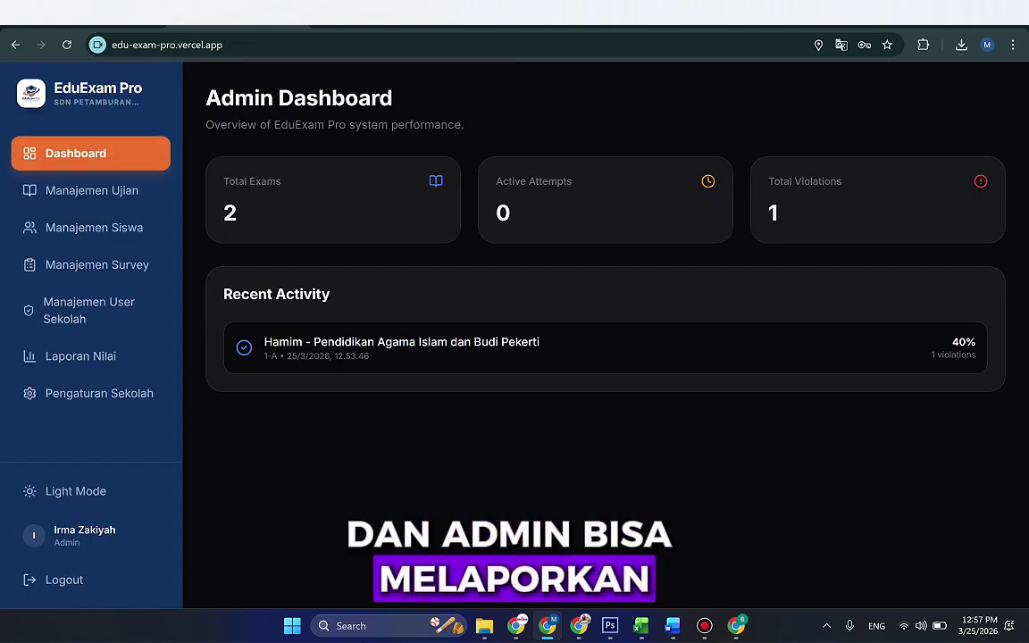
Step: Open Laporan Nilai, check the student's 40% score and preview the certificate
left_click(89, 190)
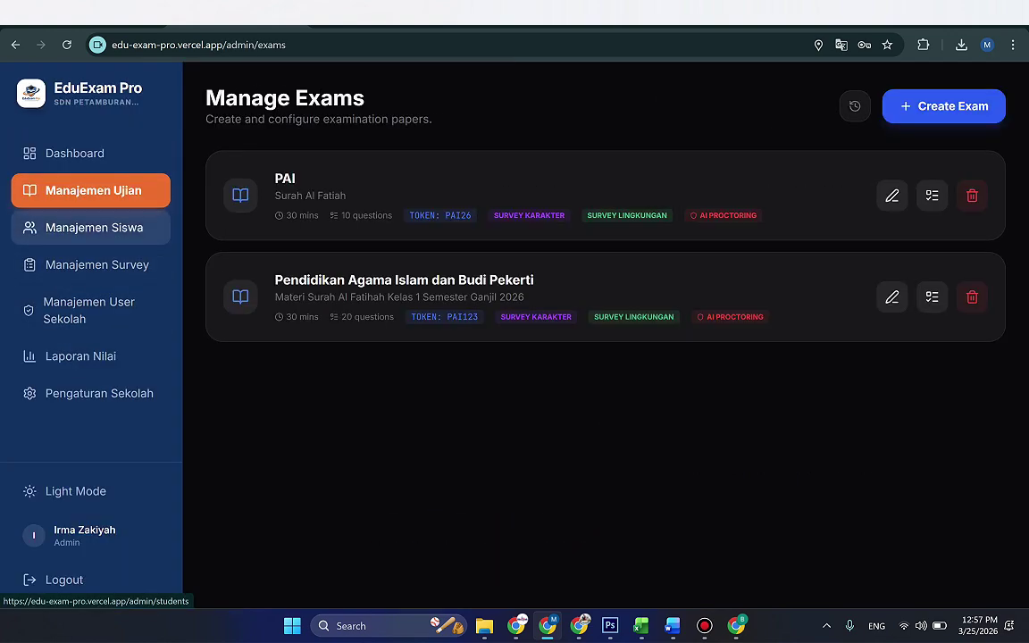
left_click(97, 264)
left_click(89, 310)
left_click(80, 355)
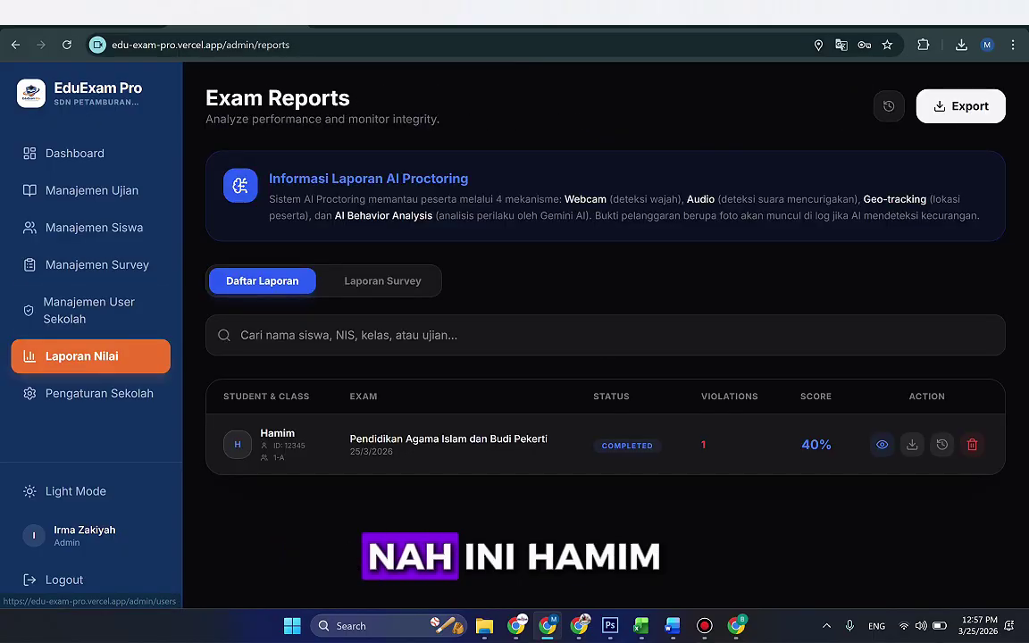
left_click_drag(832, 445, 810, 445)
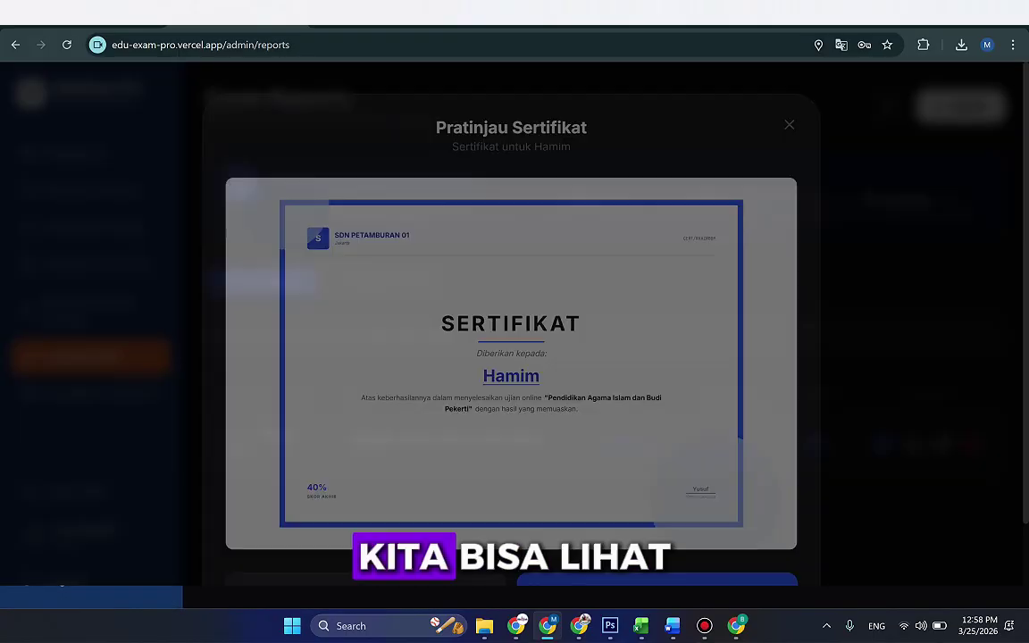
left_click(912, 445)
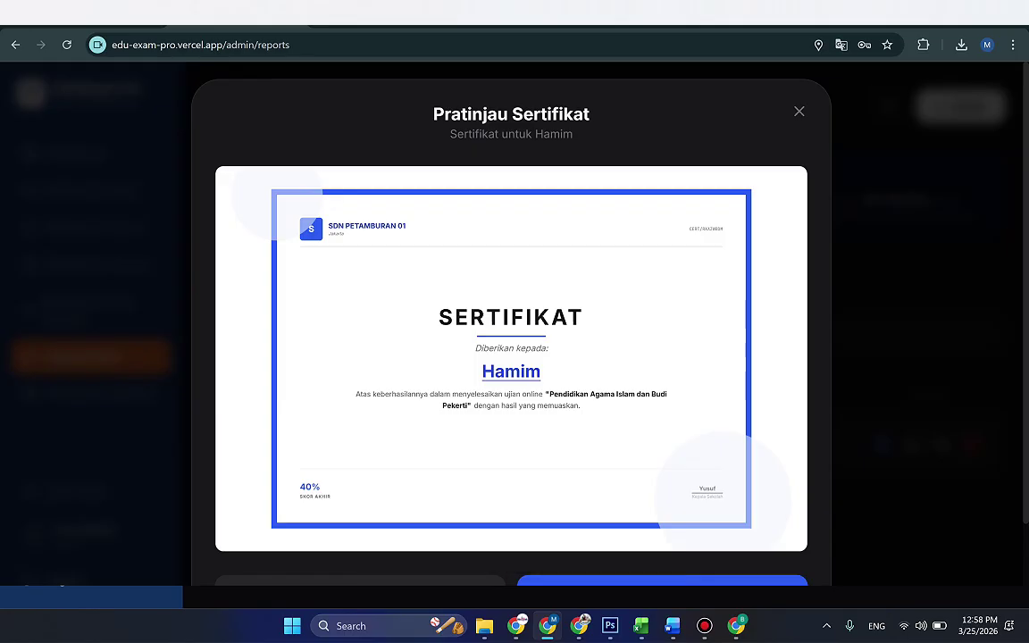
key("Escape")
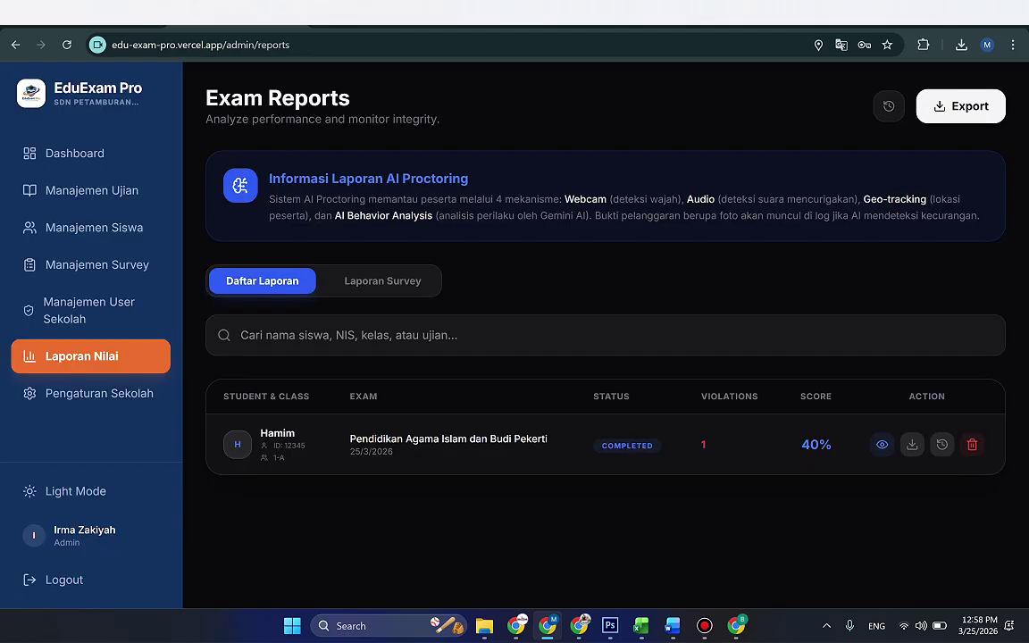
Step: Inspect the attempt's Violation Logs with its fullscreen-exit violation, then close them
left_click(941, 444)
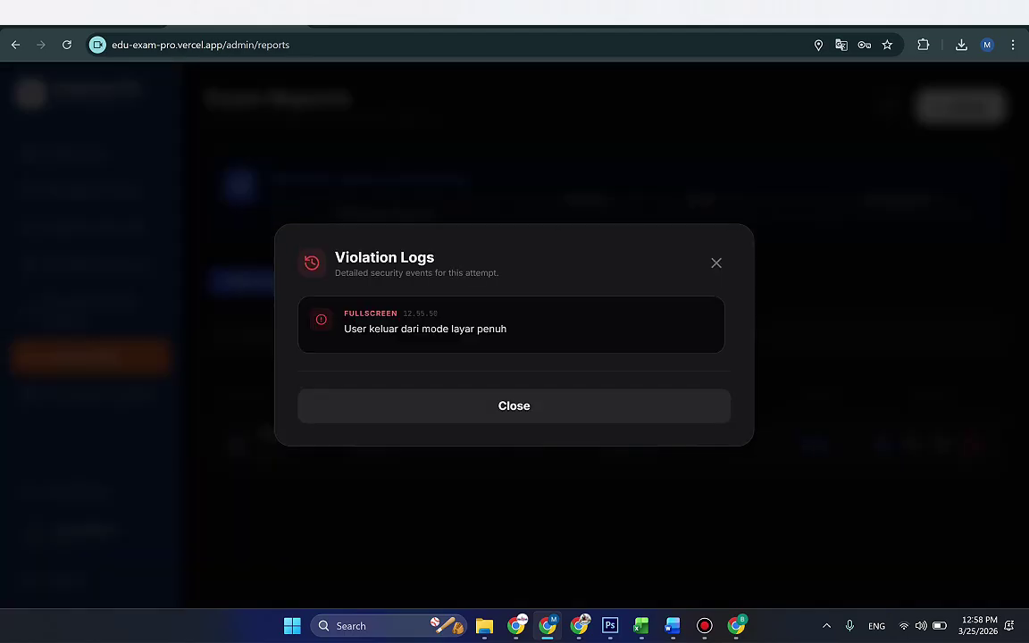
left_click_drag(357, 328, 506, 329)
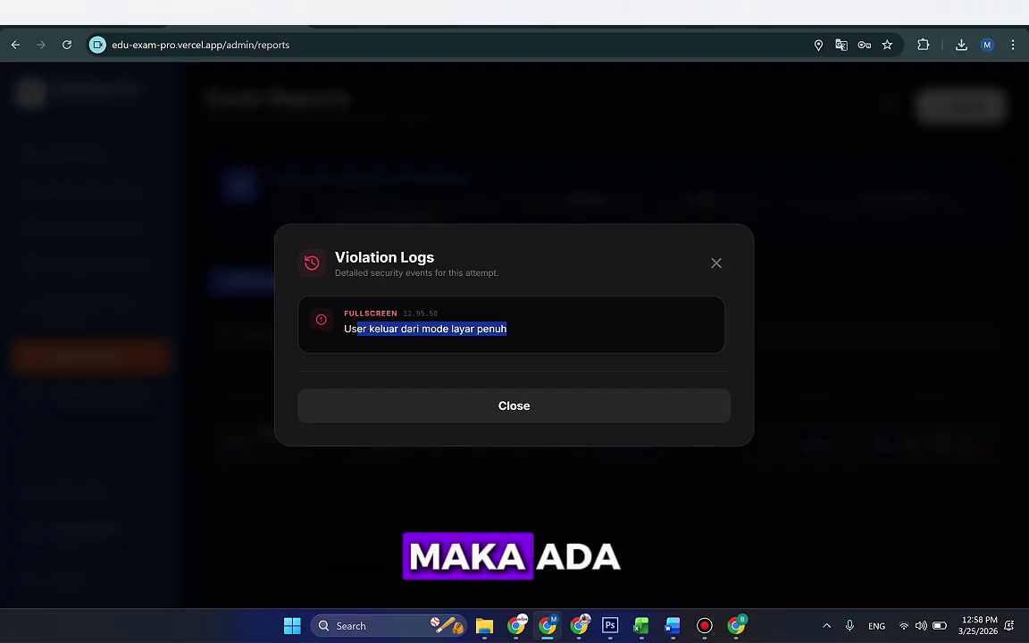
left_click_drag(335, 257, 434, 258)
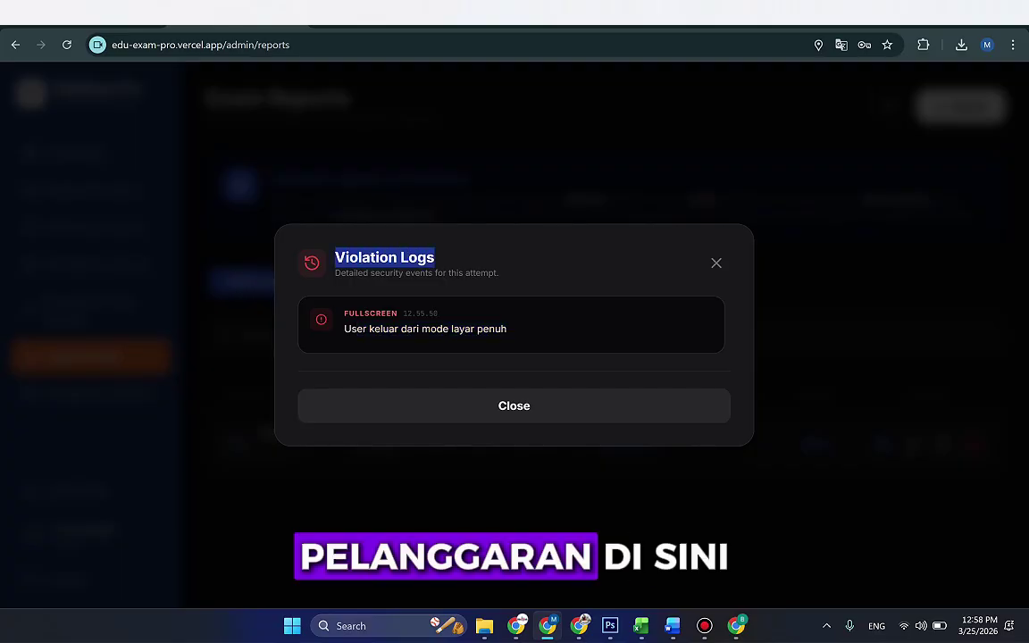
key("Escape")
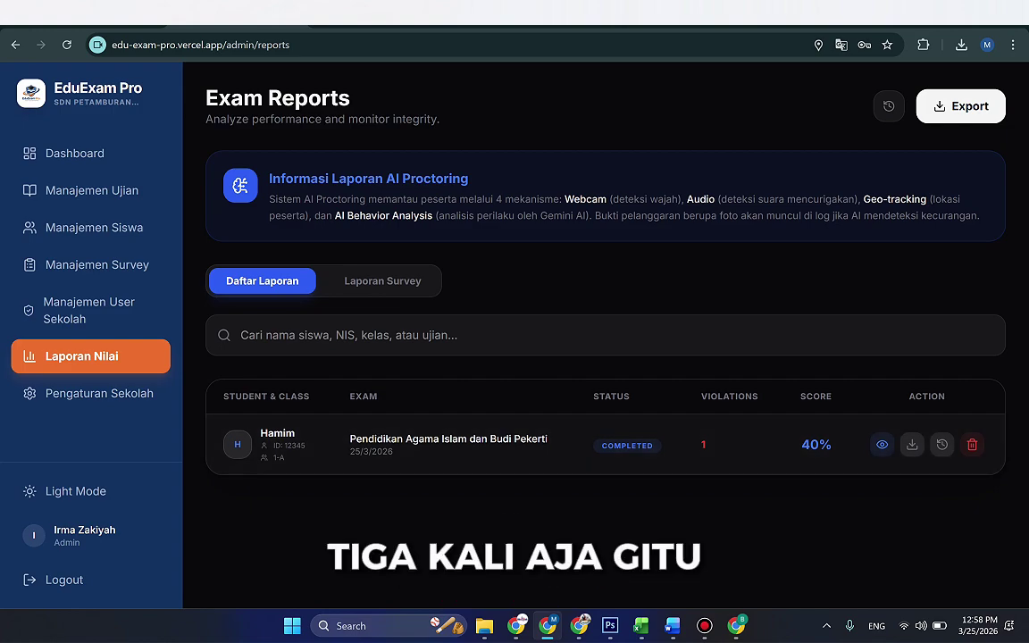
Step: Visit Pengaturan Sekolah, Manajemen Ujian, Dashboard and Manajemen User Sekolah in the admin sidebar
left_click(100, 393)
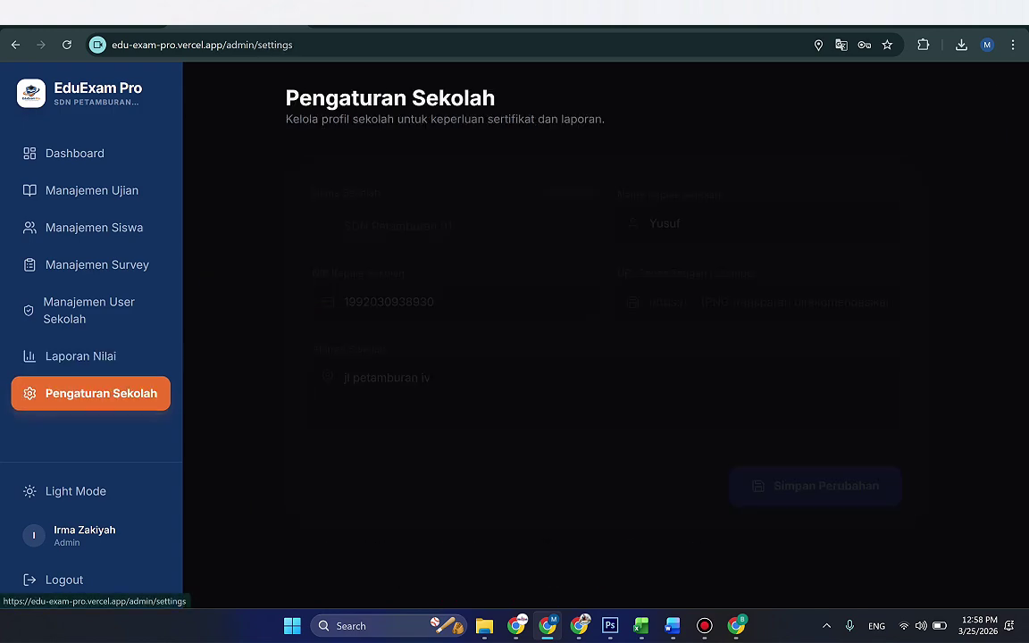
left_click(759, 291)
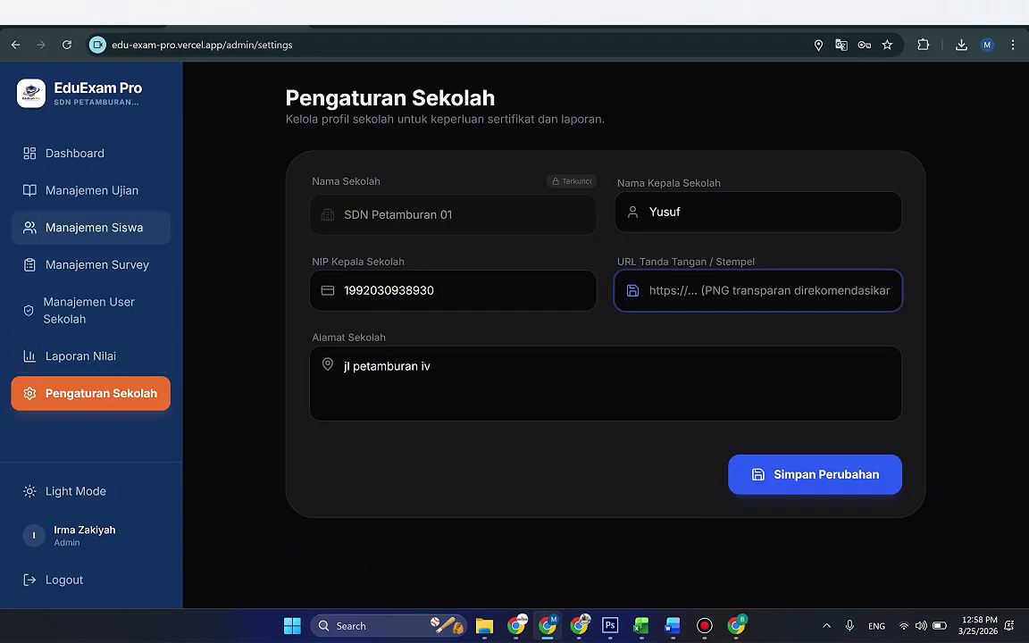
left_click(92, 190)
left_click(75, 153)
left_click(92, 190)
left_click(88, 310)
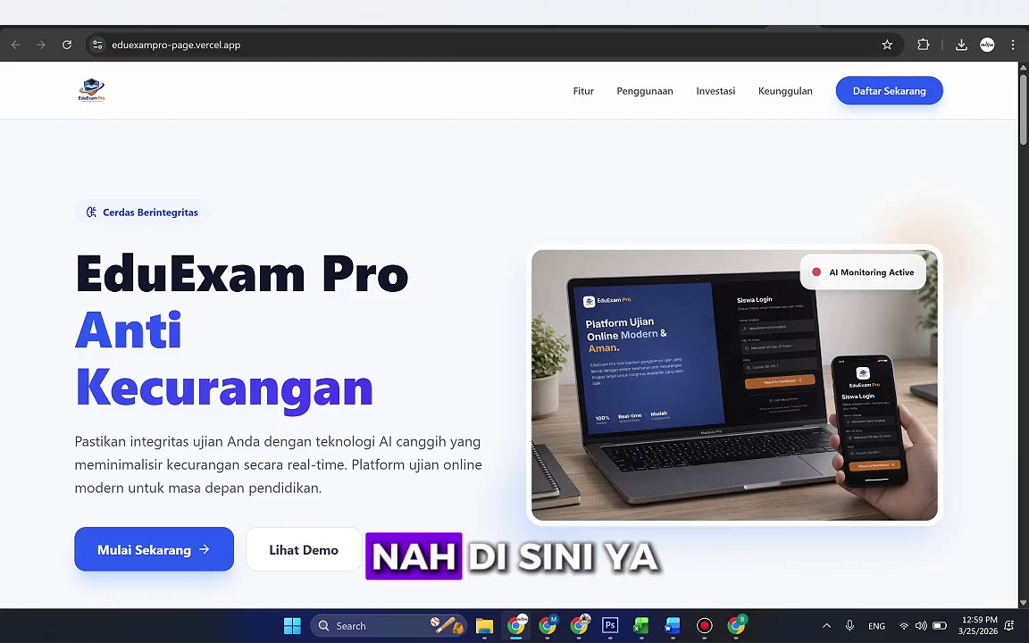
scroll(514, 357, "down", 2)
scroll(514, 357, "up", 2)
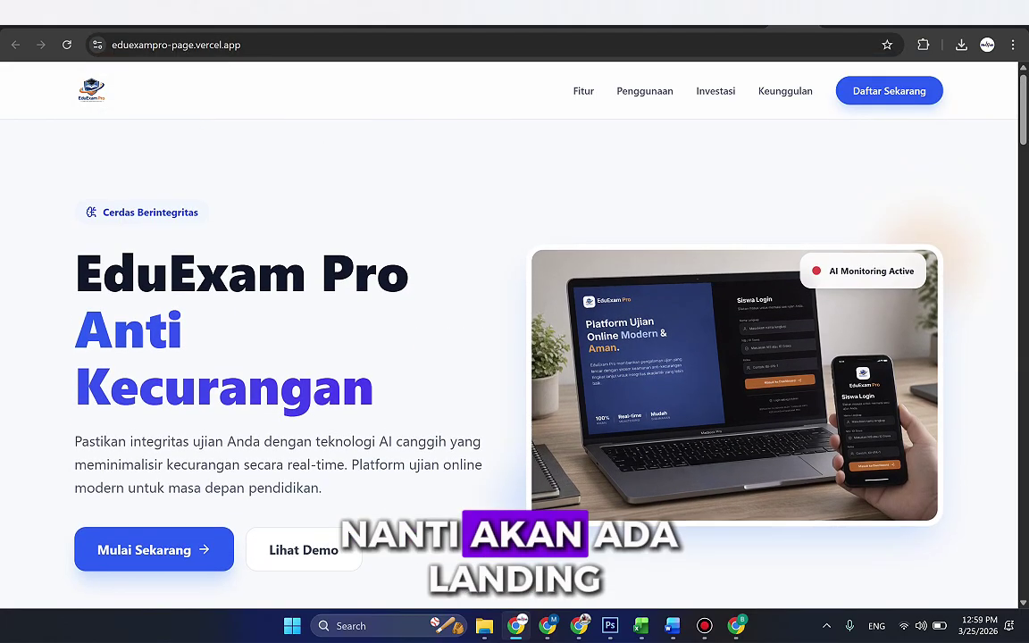
scroll(514, 357, "down", 4)
scroll(514, 357, "down", 12)
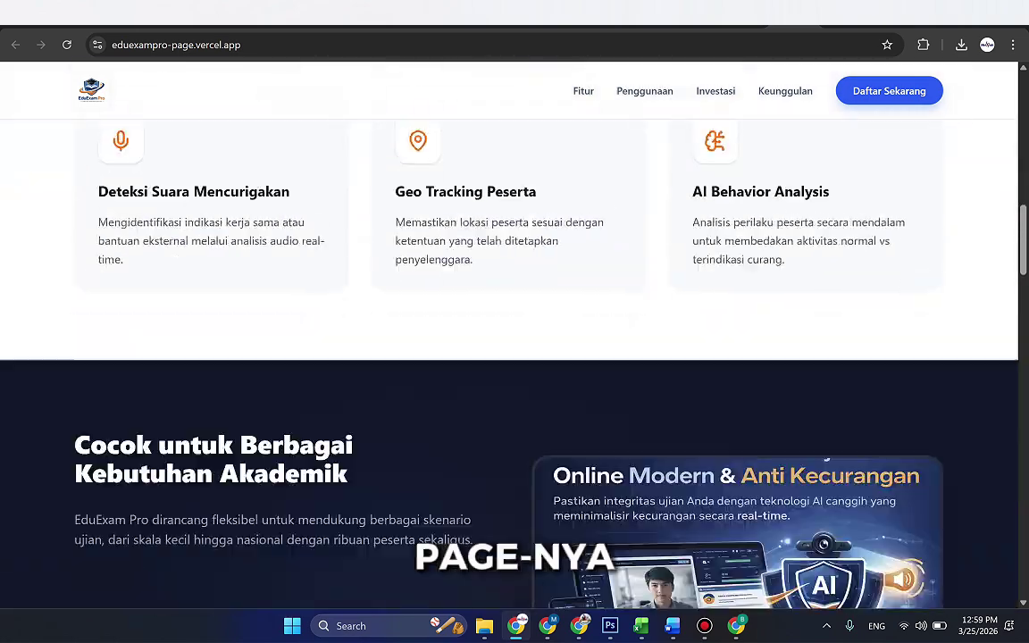
scroll(514, 358, "down", 8)
scroll(514, 358, "up", 10)
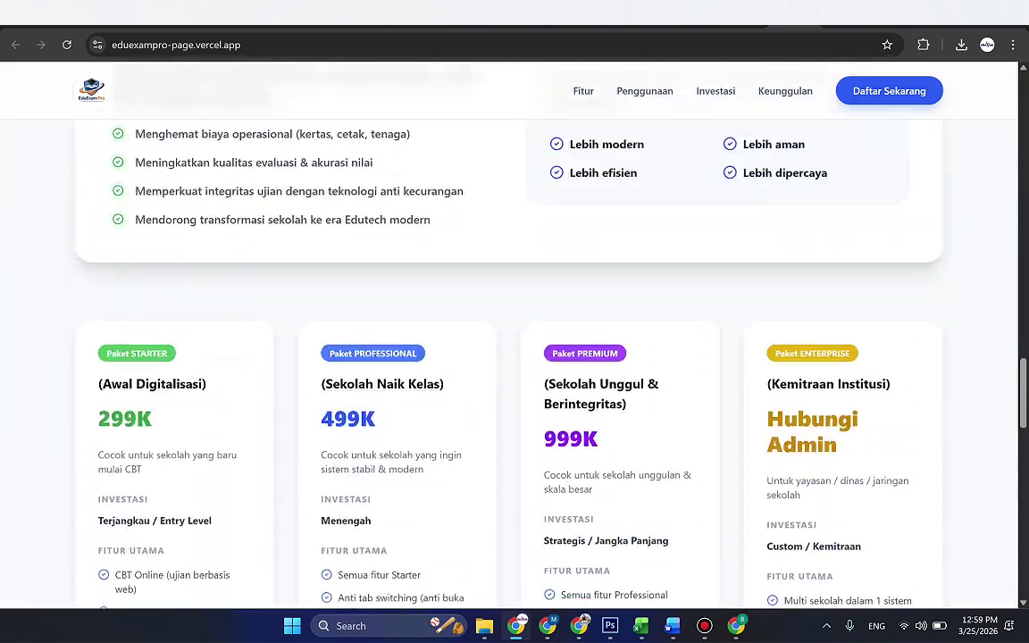
scroll(649, 91, "up", 3)
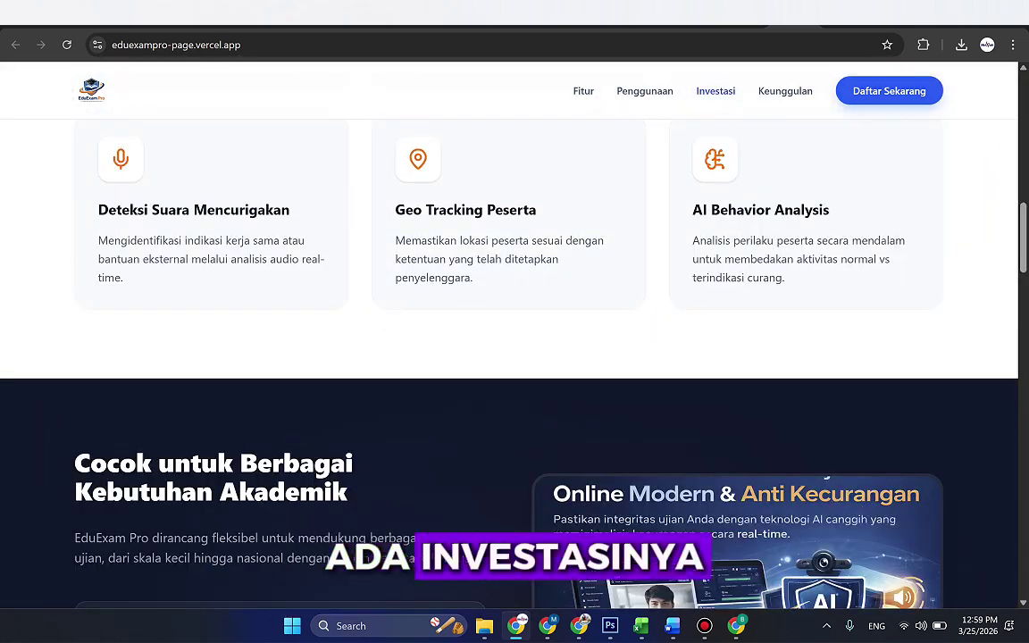
left_click(785, 90)
scroll(514, 357, "up", 4)
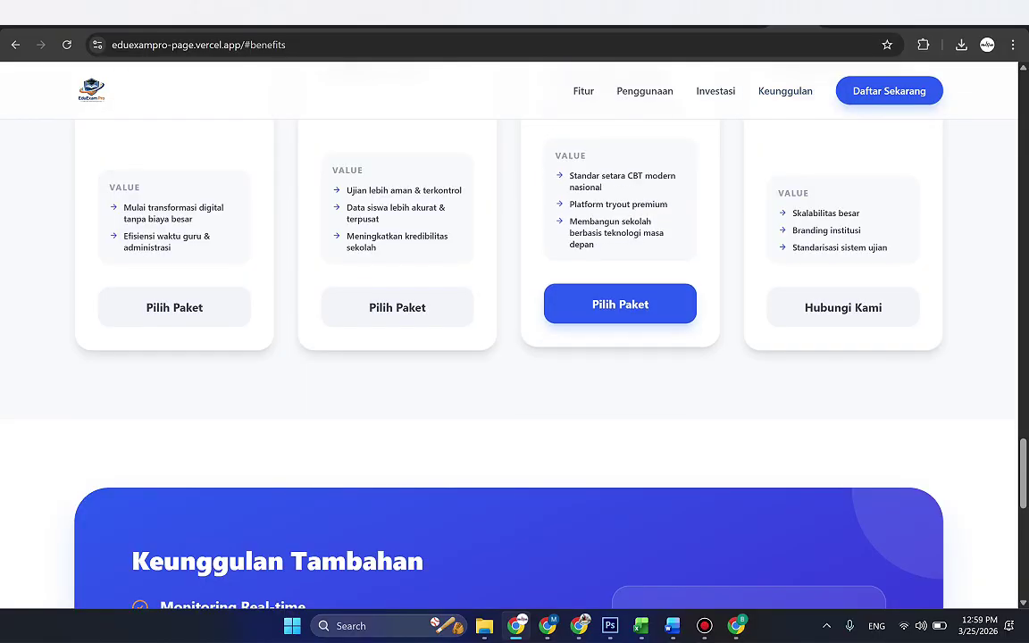
left_click(584, 90)
scroll(514, 357, "up", 3)
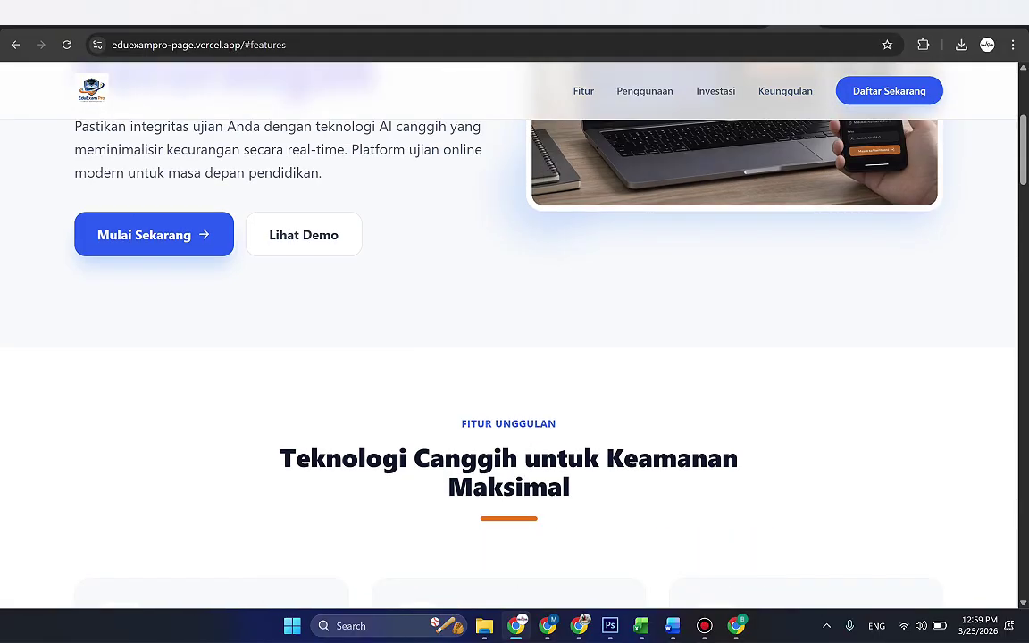
left_click(644, 91)
left_click(583, 90)
scroll(583, 91, "up", 5)
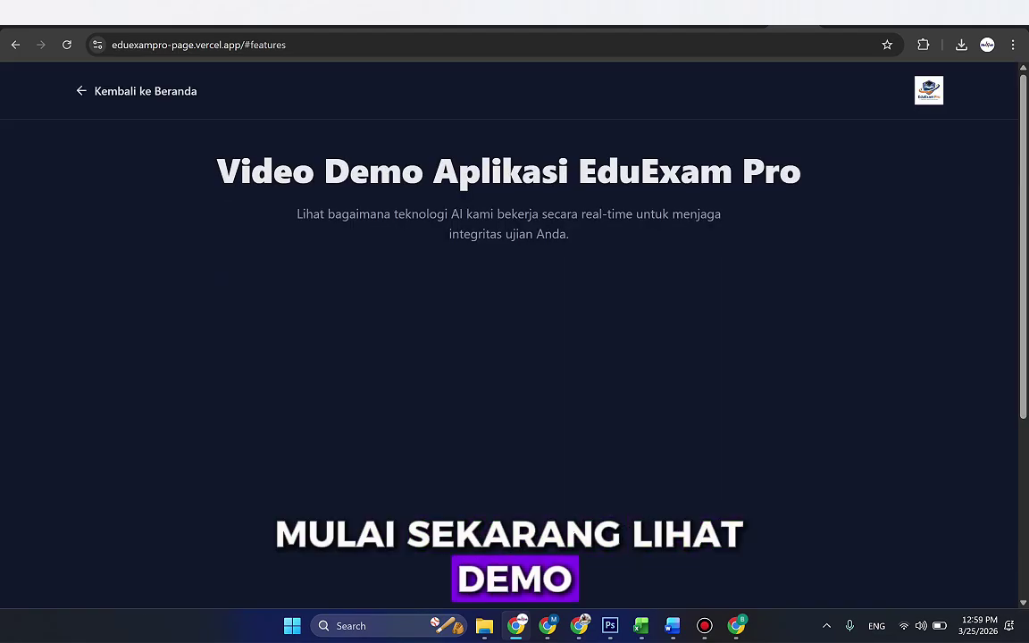
left_click(304, 549)
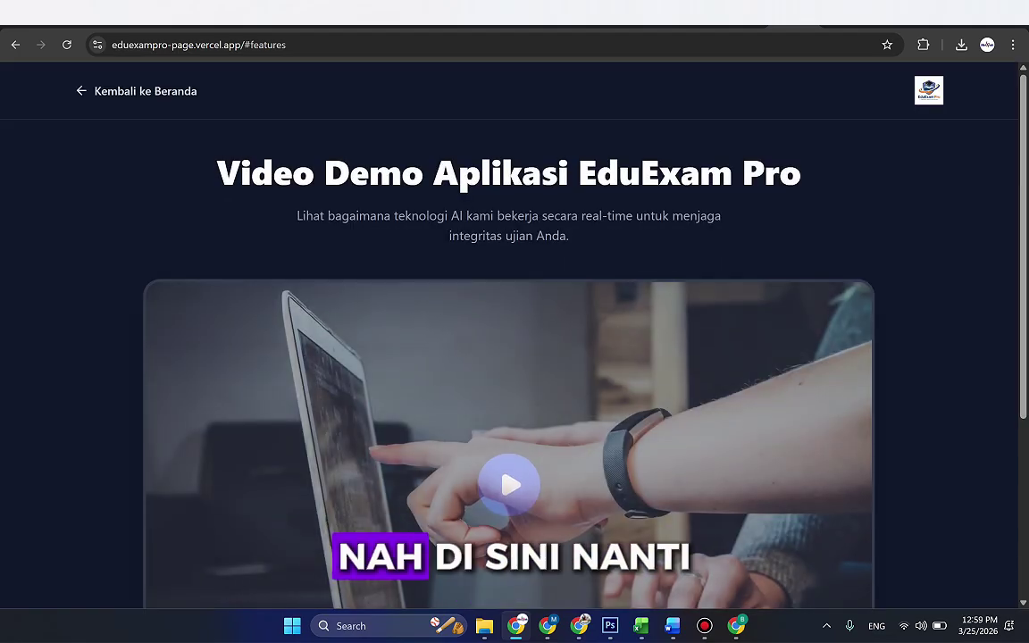
scroll(515, 357, "down", 3)
scroll(515, 357, "up", 3)
key("alt+Left")
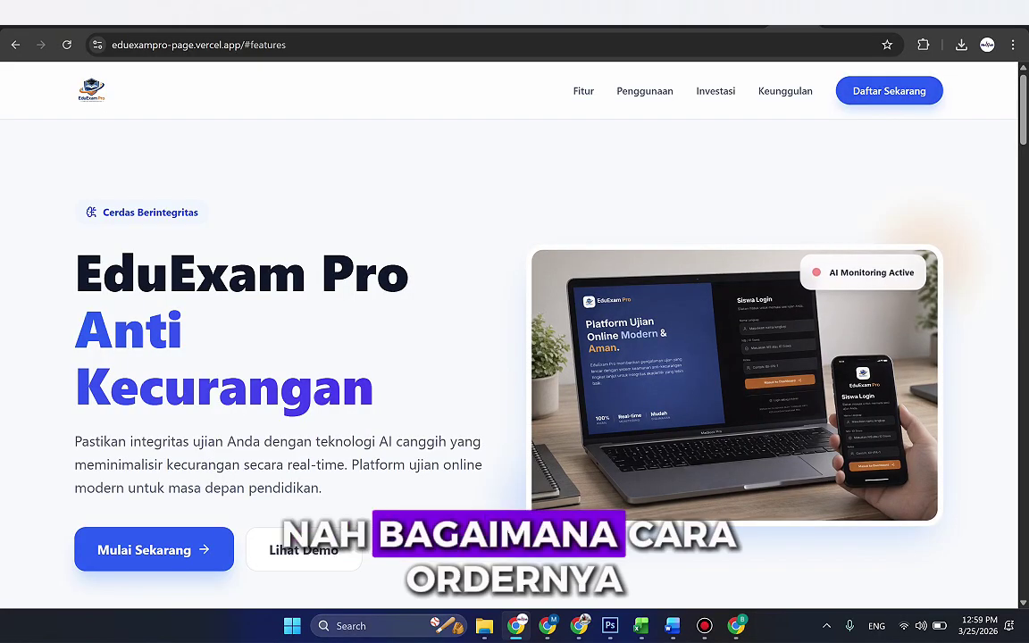
Step: Open the Daftar Sekarang form and autofill the full name and school name asd
left_click(849, 90)
scroll(514, 357, "down", 3)
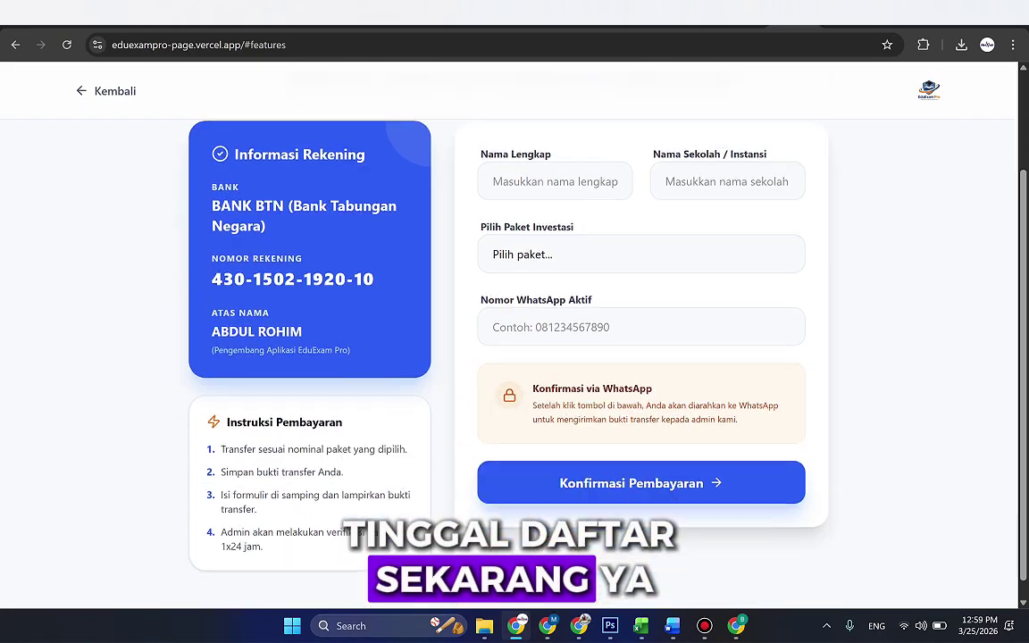
scroll(514, 358, "up", 1)
left_click(553, 237)
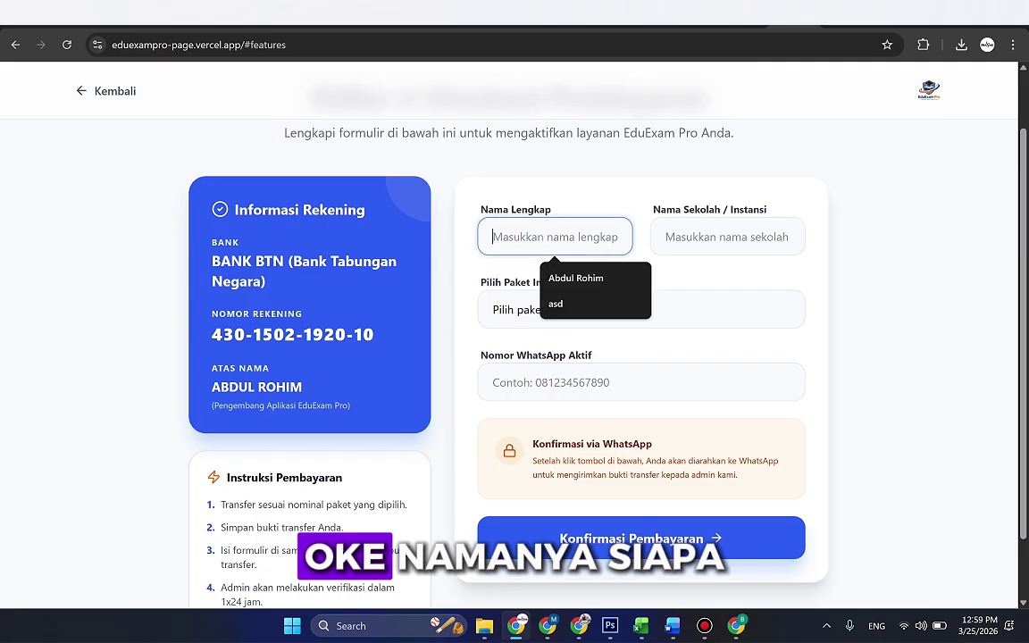
left_click(524, 275)
left_click(727, 237)
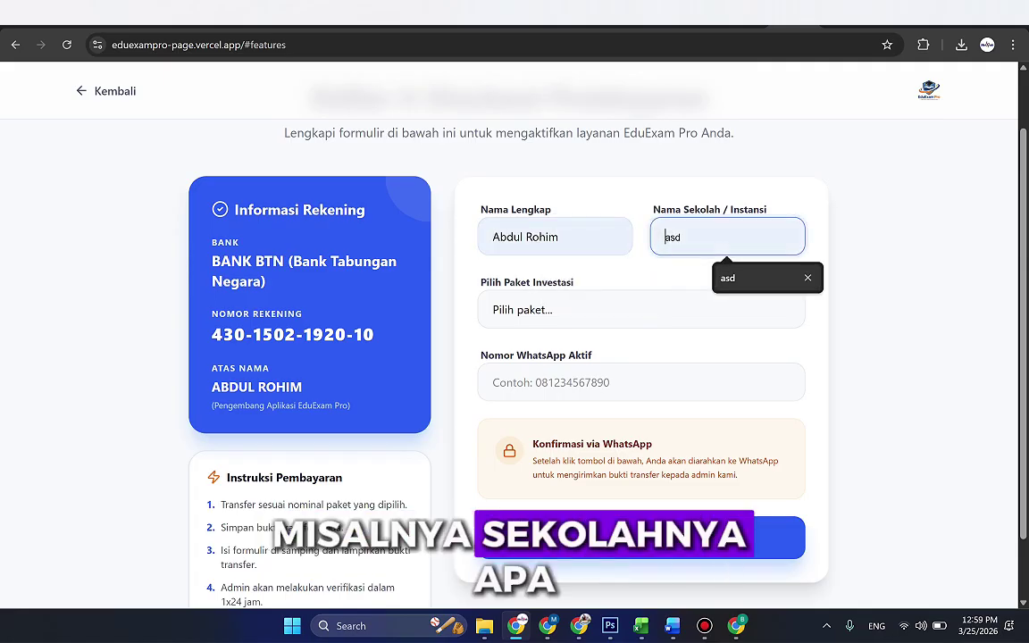
left_click(767, 278)
Step: Choose Paket PREMIUM - 999K and enter the WhatsApp number
left_click(641, 309)
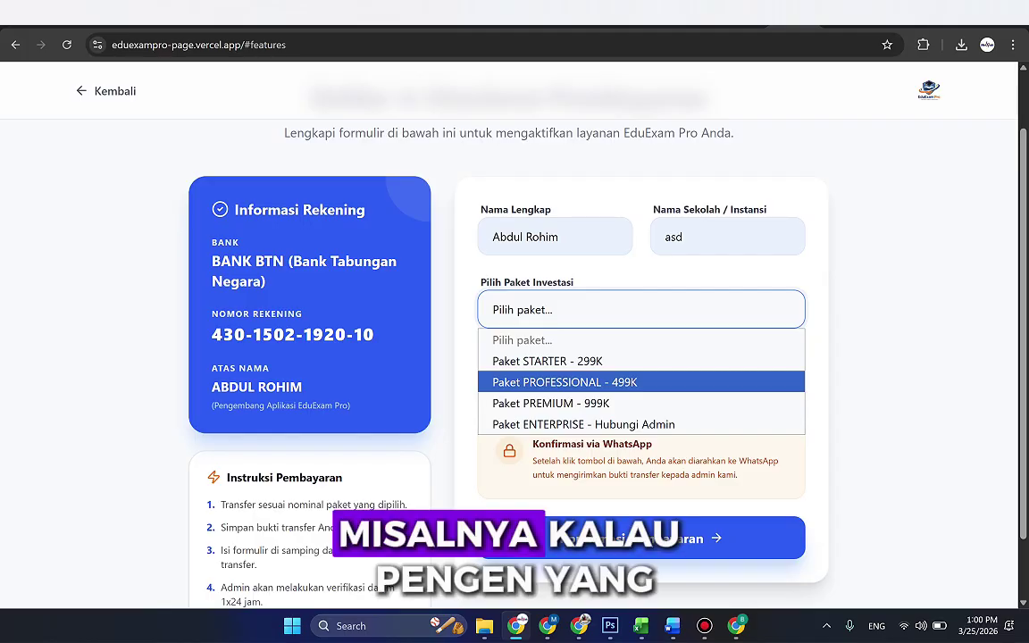
left_click(562, 403)
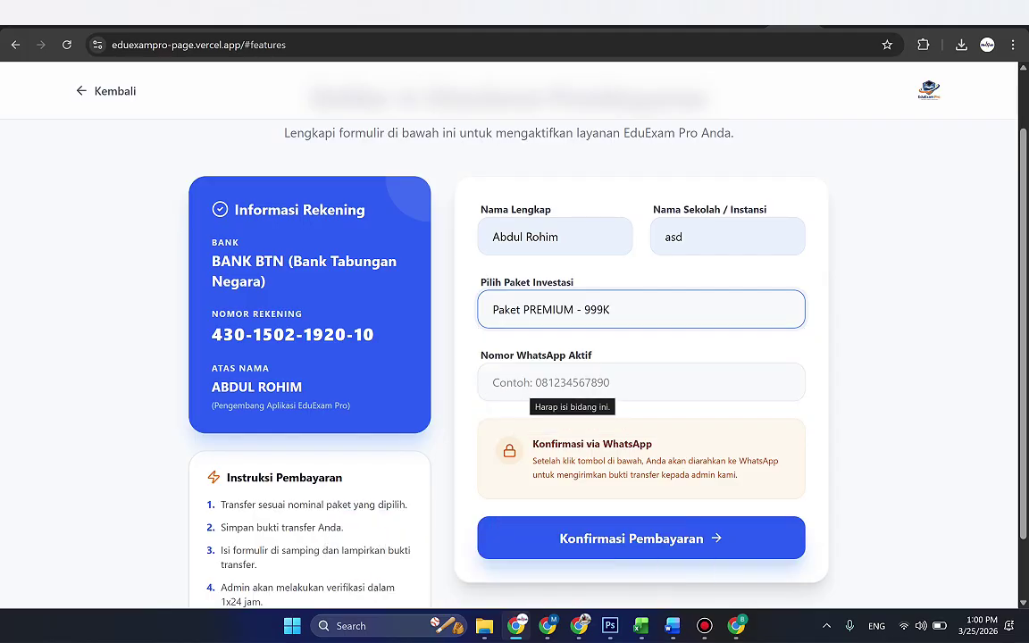
left_click(641, 383)
type("14234234")
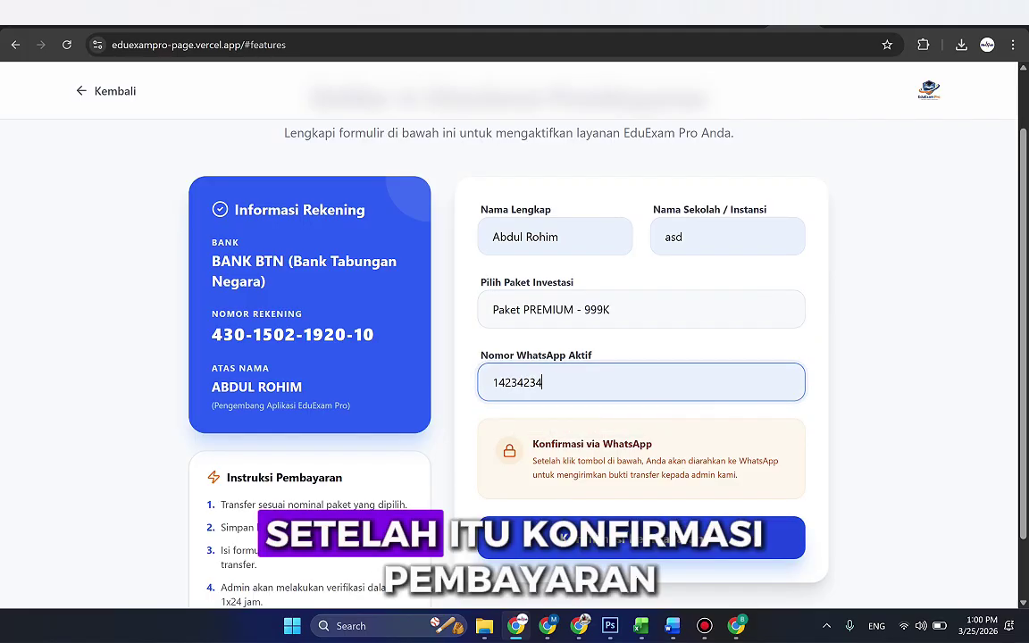